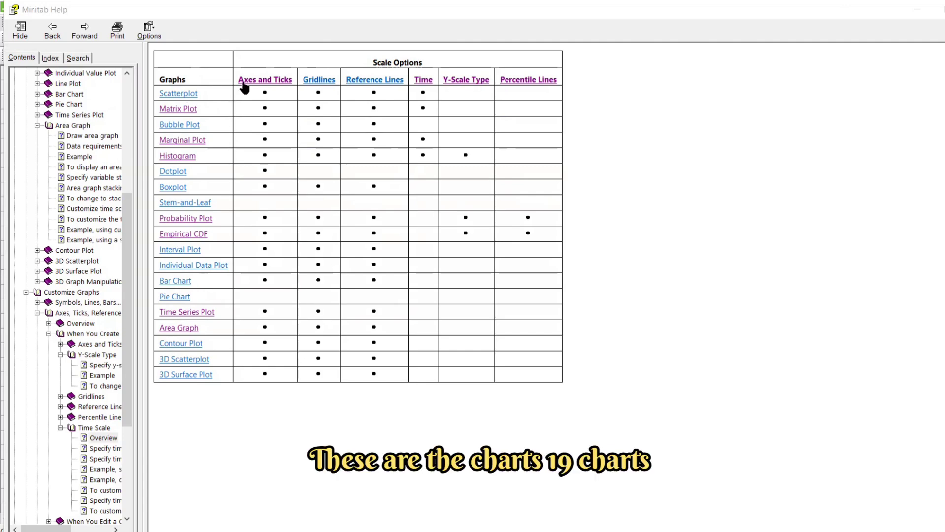
# Step: Review the Axes and Ticks overview with its axis line, tick and label examples, and return to the Scale Options table
pyautogui.click(270, 84)
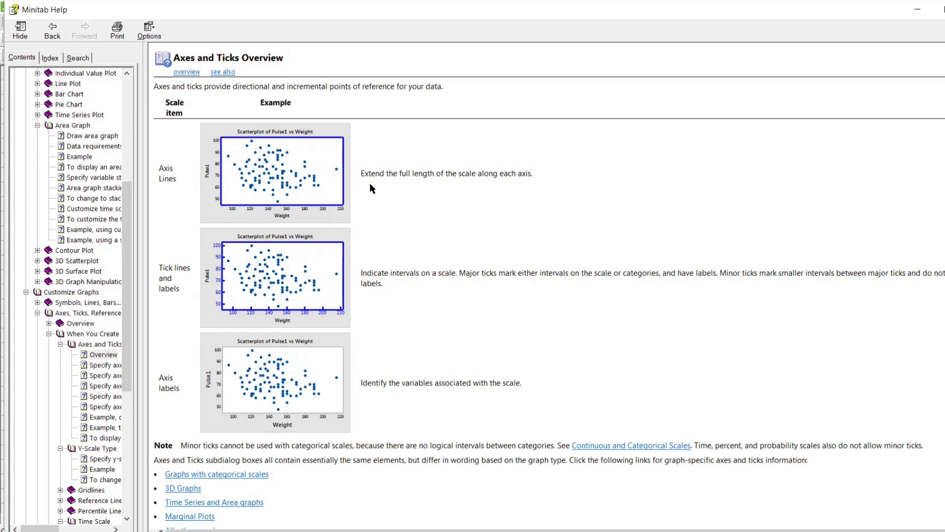
pyautogui.scroll(-1, 280, 226)
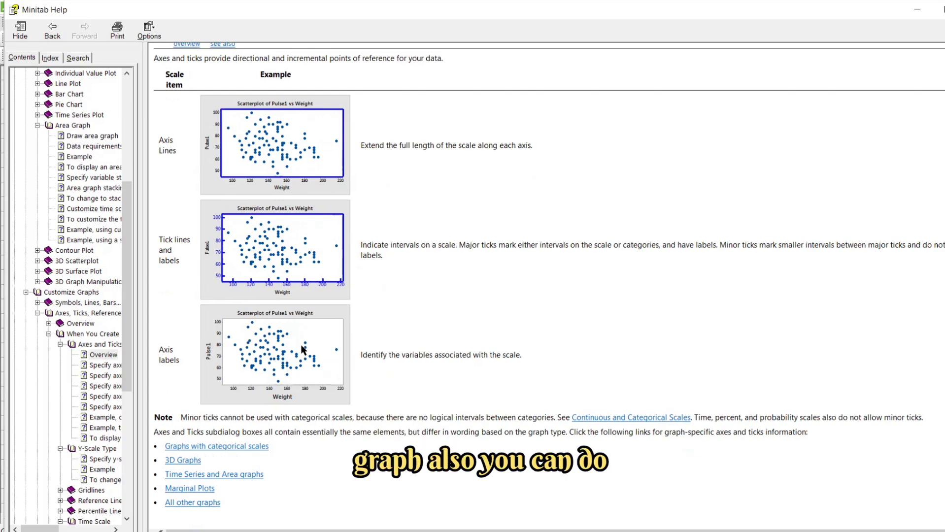
pyautogui.scroll(1, 358, 125)
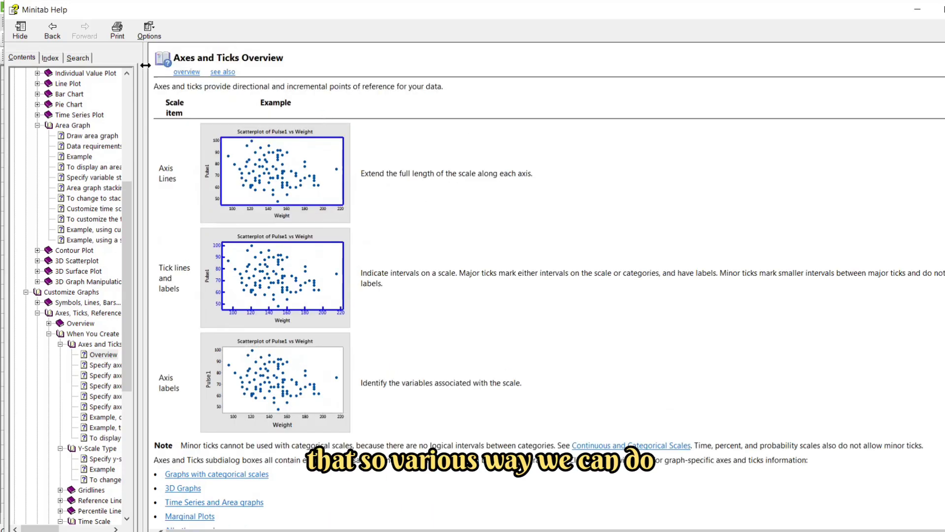
pyautogui.click(59, 39)
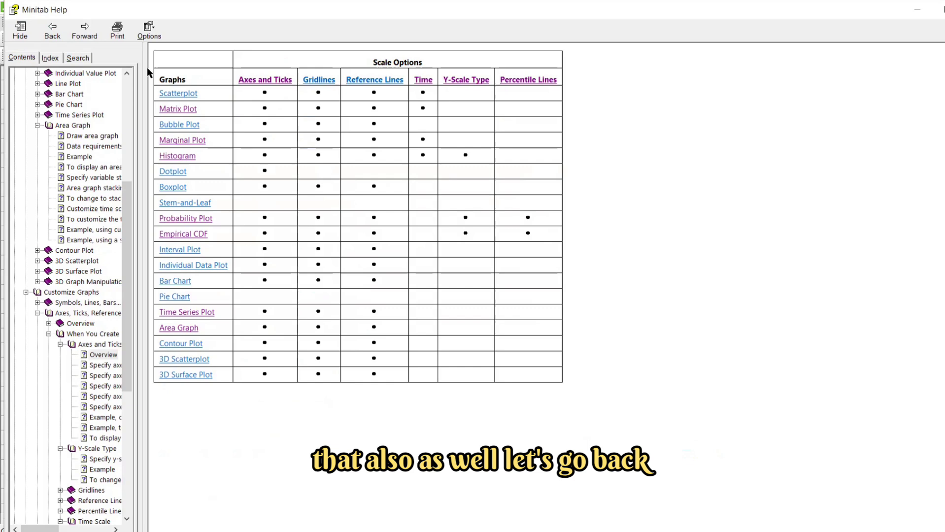
# Step: View the gridline examples and the reference line definition from the Scale Options table
pyautogui.click(317, 80)
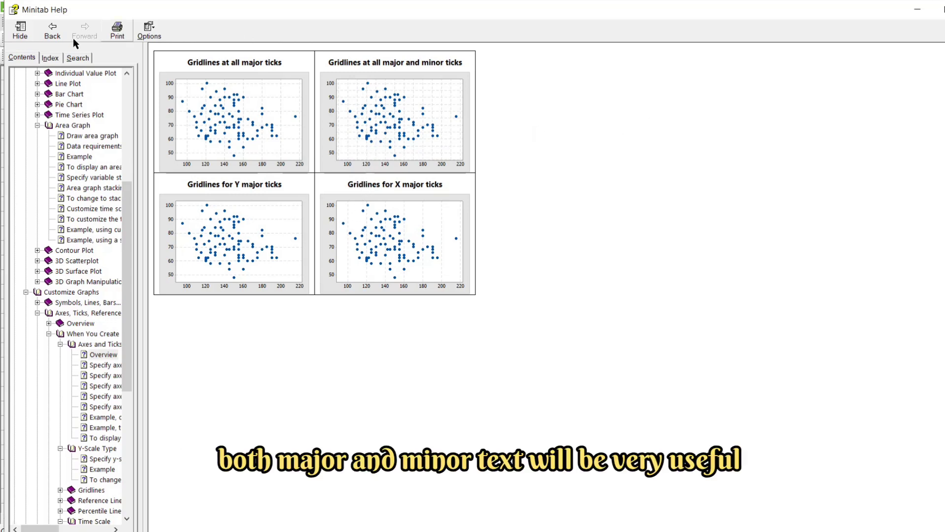
pyautogui.click(54, 31)
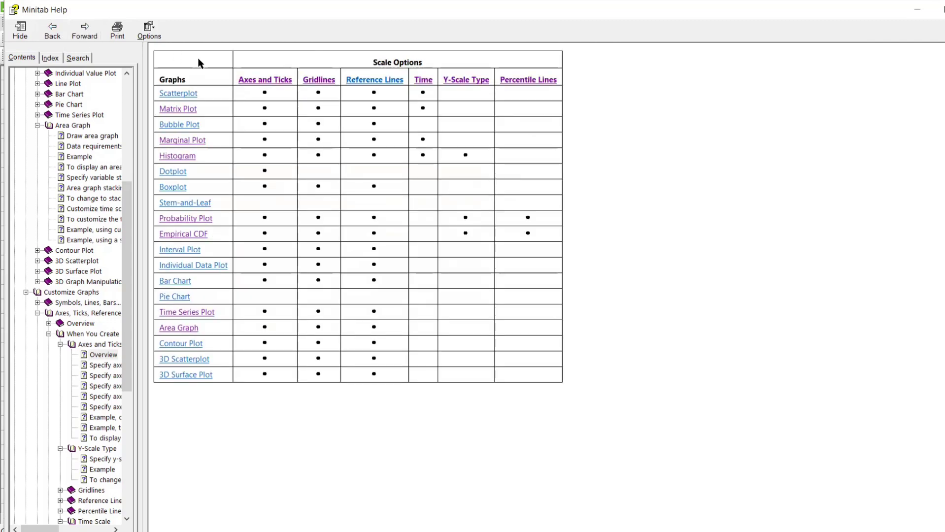
pyautogui.click(367, 83)
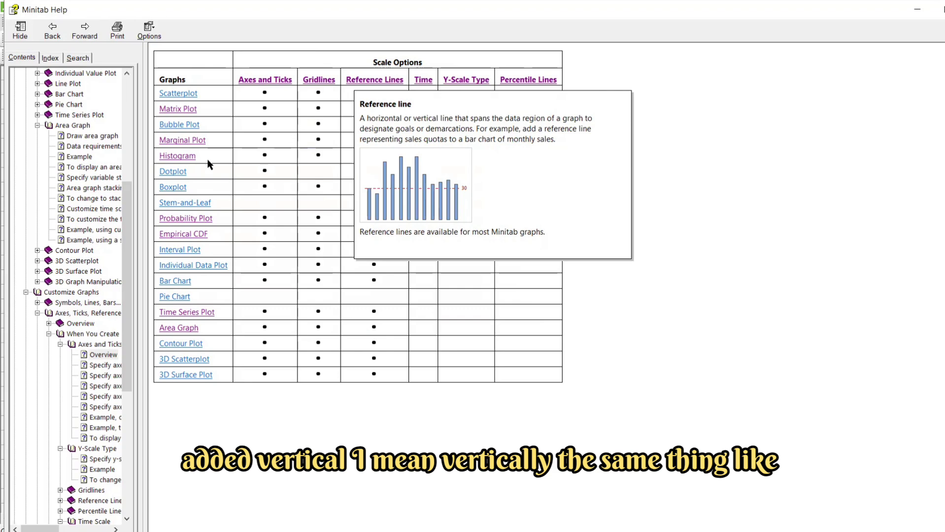
pyautogui.click(333, 149)
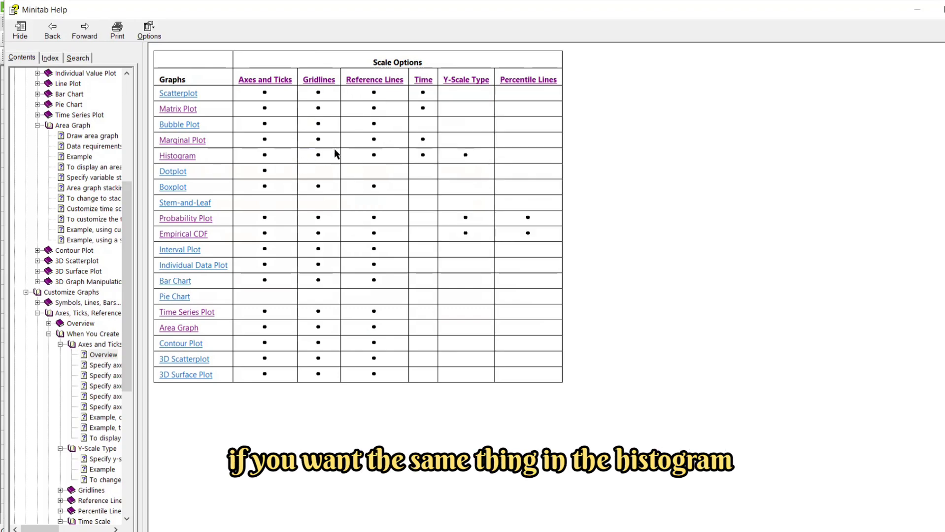
# Step: Read the Histogram topic's With Fit example showing a reference line, and return to the Scale Options table
pyautogui.click(188, 156)
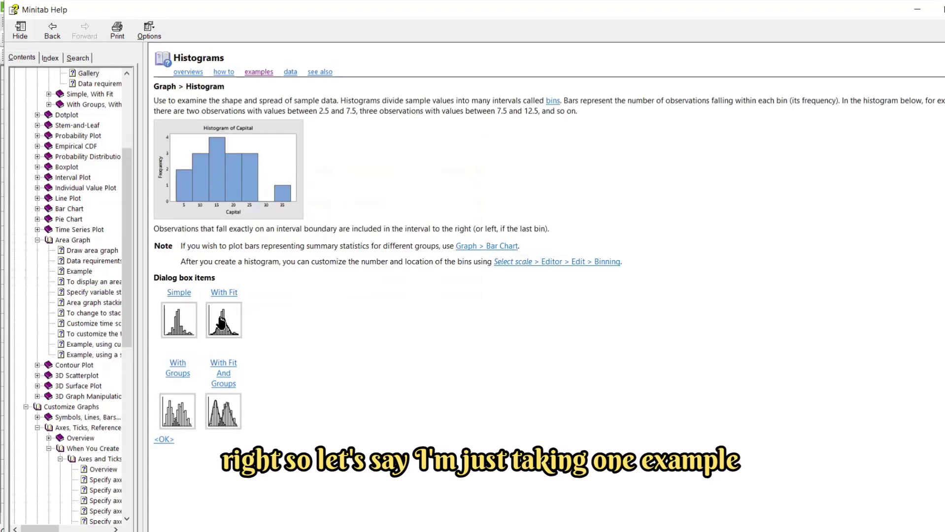
pyautogui.click(257, 73)
pyautogui.click(271, 110)
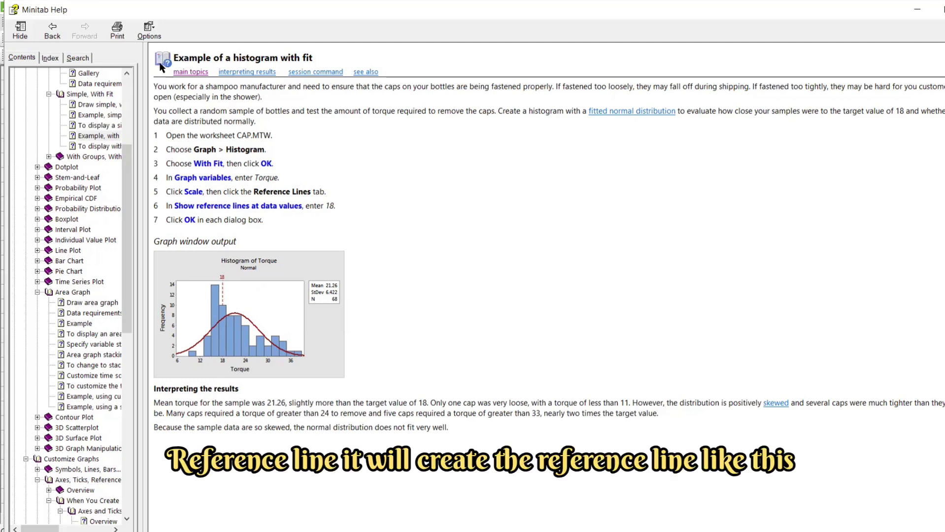
pyautogui.click(61, 34)
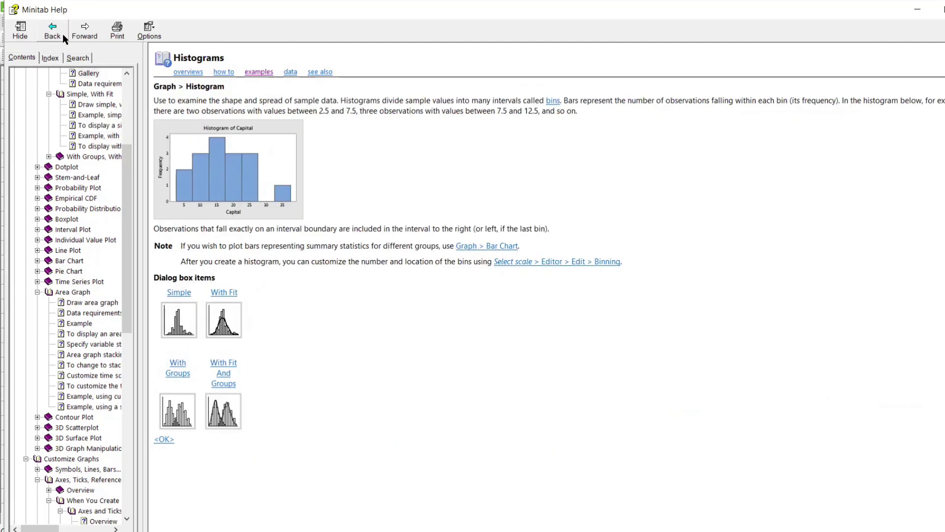
pyautogui.click(62, 34)
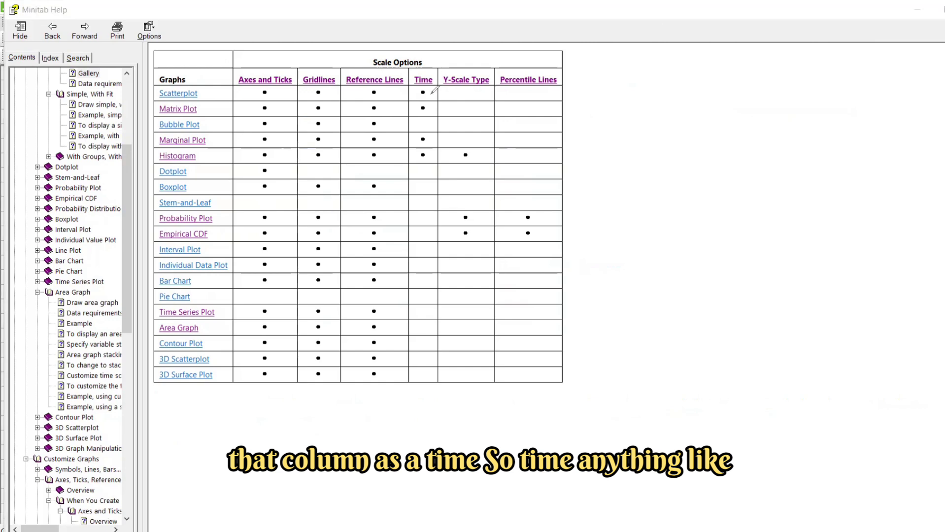
# Step: Circle the Time heading, handwrite "Date → D" and "Time 2:20 → D" over the table, and clear the markings
pyautogui.moveTo(433, 90); pyautogui.dragTo(436, 74)
pyautogui.moveTo(396, 173)
pyautogui.mouseDown()
pyautogui.moveTo(408, 208)
pyautogui.moveTo(427, 188)
pyautogui.moveTo(466, 180)
pyautogui.moveTo(440, 157)
pyautogui.moveTo(605, 129)
pyautogui.mouseUp()
pyautogui.moveTo(569, 120)
pyautogui.mouseDown()
pyautogui.moveTo(586, 126)
pyautogui.moveTo(600, 160)
pyautogui.mouseUp()
pyautogui.moveTo(607, 105)
pyautogui.mouseDown()
pyautogui.moveTo(624, 133)
pyautogui.moveTo(629, 104)
pyautogui.moveTo(616, 143)
pyautogui.mouseUp()
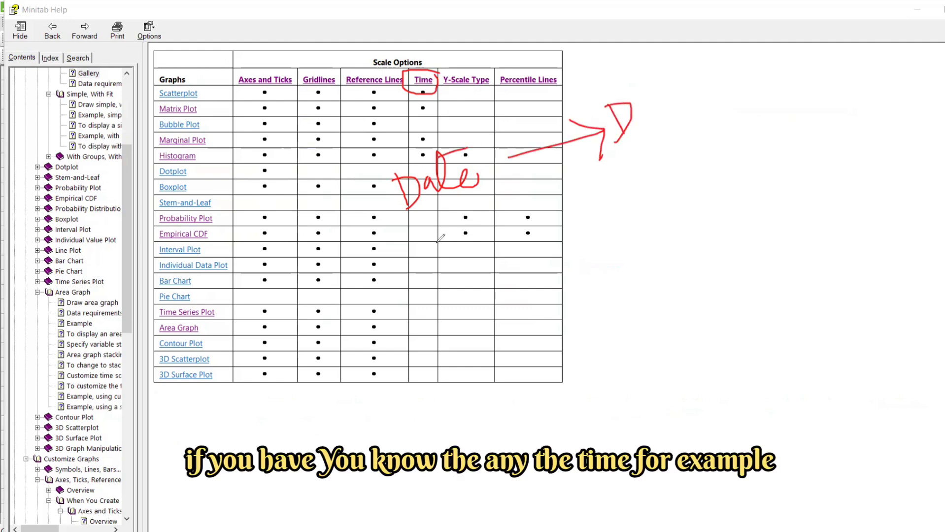
pyautogui.moveTo(433, 235)
pyautogui.mouseDown()
pyautogui.moveTo(461, 218)
pyautogui.moveTo(463, 246)
pyautogui.moveTo(501, 216)
pyautogui.moveTo(514, 223)
pyautogui.moveTo(528, 212)
pyautogui.moveTo(523, 221)
pyautogui.moveTo(545, 198)
pyautogui.moveTo(581, 196)
pyautogui.moveTo(594, 174)
pyautogui.moveTo(596, 184)
pyautogui.moveTo(639, 163)
pyautogui.moveTo(635, 186)
pyautogui.mouseUp()
pyautogui.moveTo(634, 143); pyautogui.dragTo(635, 161)
pyautogui.moveTo(633, 142); pyautogui.dragTo(641, 159)
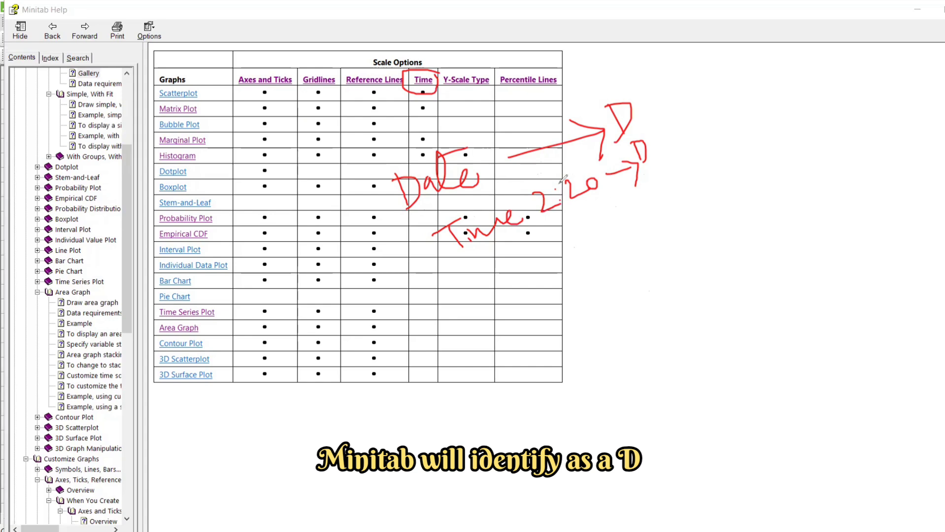
pyautogui.click(101, 347)
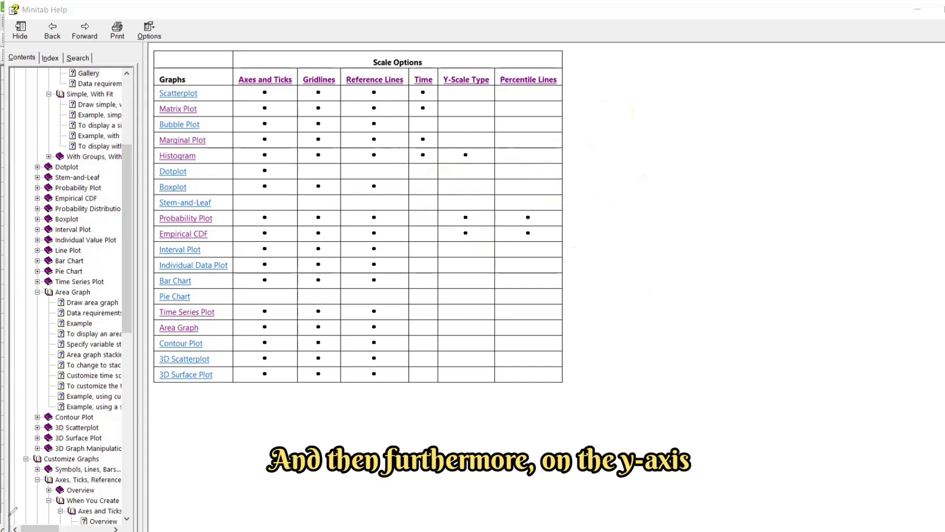
# Step: Read the Y-Scale Type topic and its probability plot example, and return to the table of graphs that support it
pyautogui.click(469, 82)
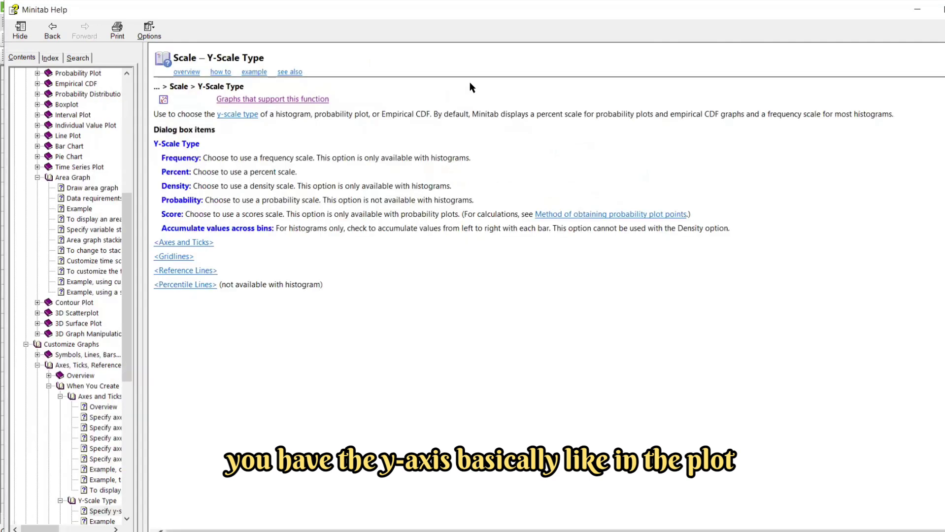
pyautogui.click(244, 102)
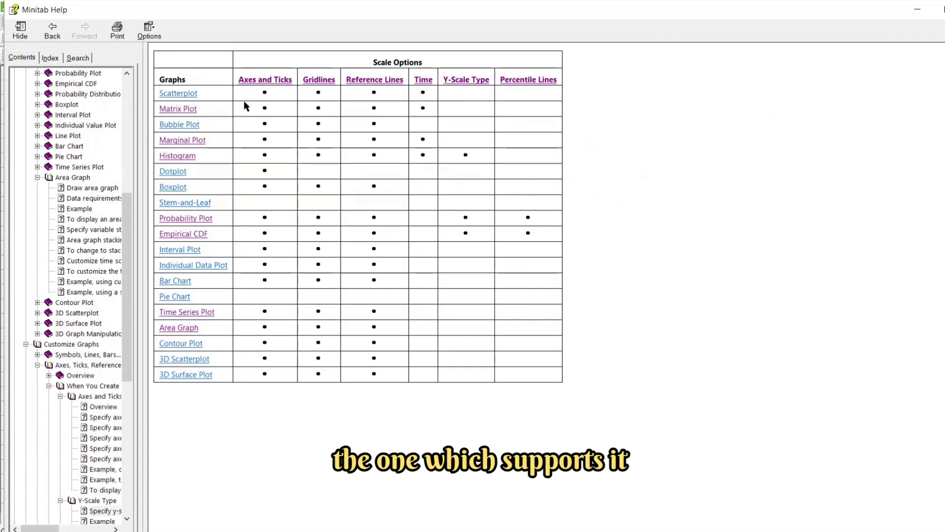
pyautogui.click(460, 85)
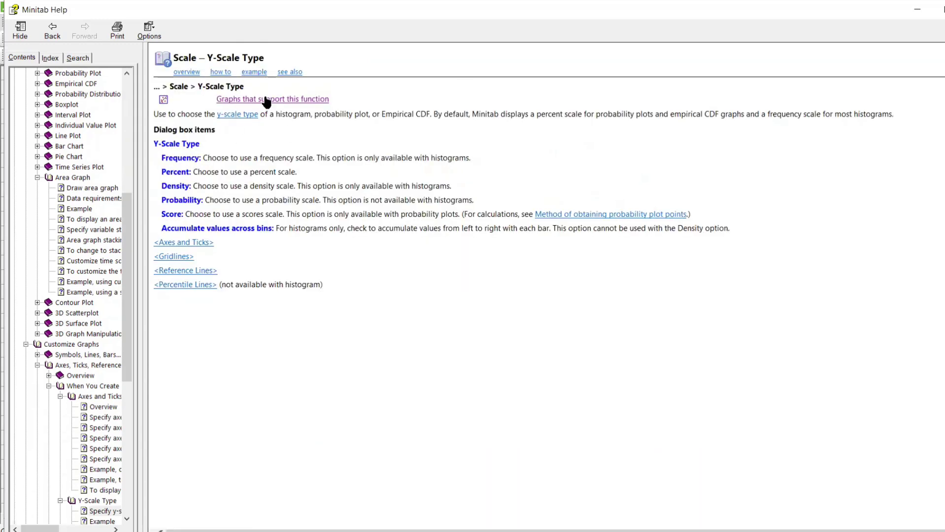
pyautogui.click(257, 73)
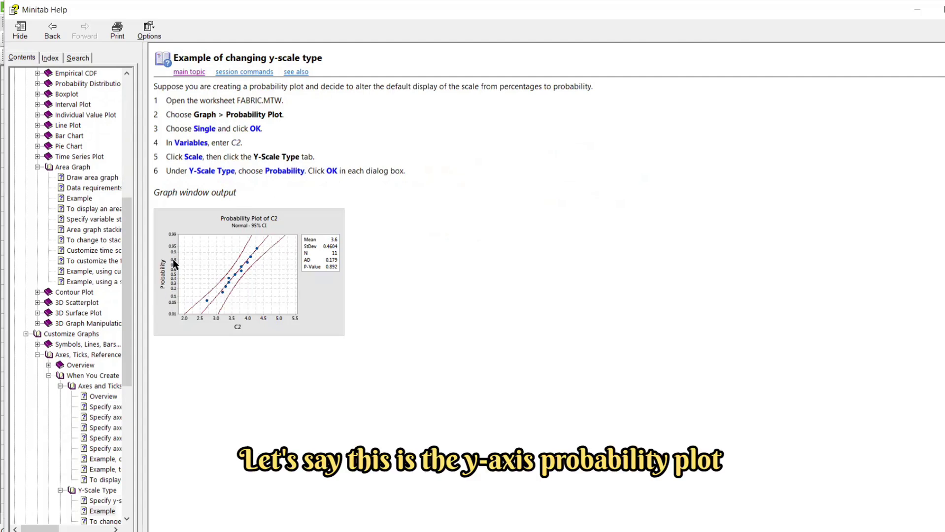
pyautogui.click(197, 72)
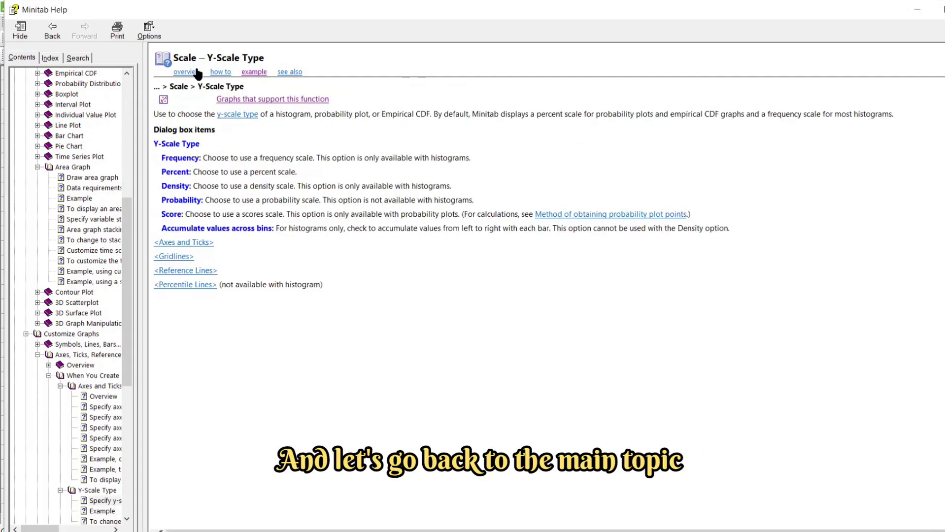
pyautogui.click(249, 100)
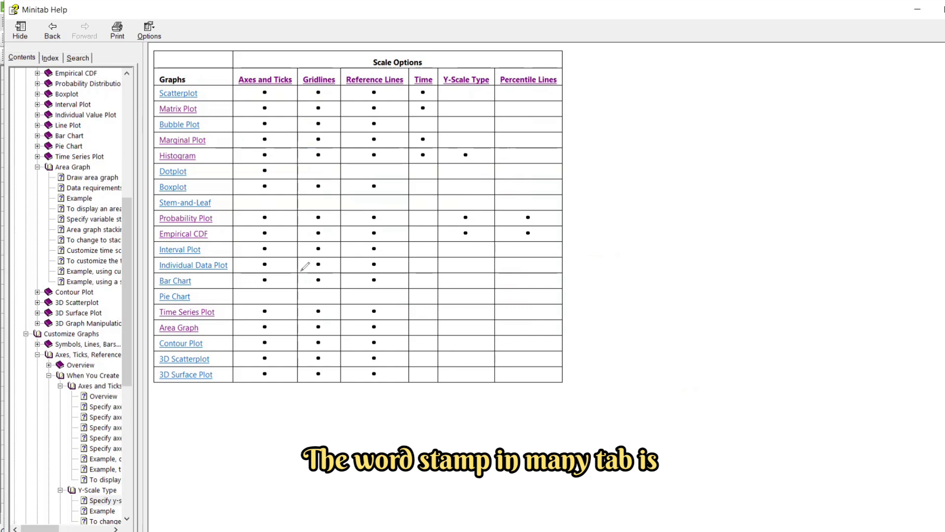
# Step: Handwrite the word "Stamp" over the Scale Options table
pyautogui.moveTo(288, 207)
pyautogui.mouseDown()
pyautogui.moveTo(354, 235)
pyautogui.moveTo(379, 214)
pyautogui.mouseUp()
pyautogui.moveTo(390, 246); pyautogui.dragTo(388, 249)
pyautogui.moveTo(381, 215); pyautogui.dragTo(382, 223)
# Step: Sketch a chart over the table with a sales y-axis and an x-axis with ticks numbered 1, 2, 3 and 12
pyautogui.moveTo(466, 239); pyautogui.dragTo(694, 244)
pyautogui.moveTo(468, 239); pyautogui.dragTo(482, 126)
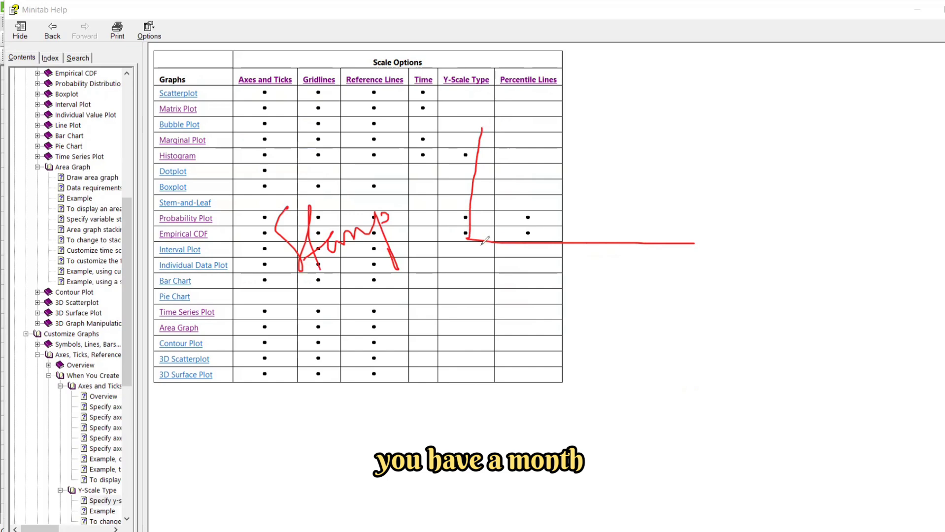
pyautogui.moveTo(483, 243)
pyautogui.mouseDown()
pyautogui.moveTo(483, 256)
pyautogui.moveTo(561, 270)
pyautogui.mouseUp()
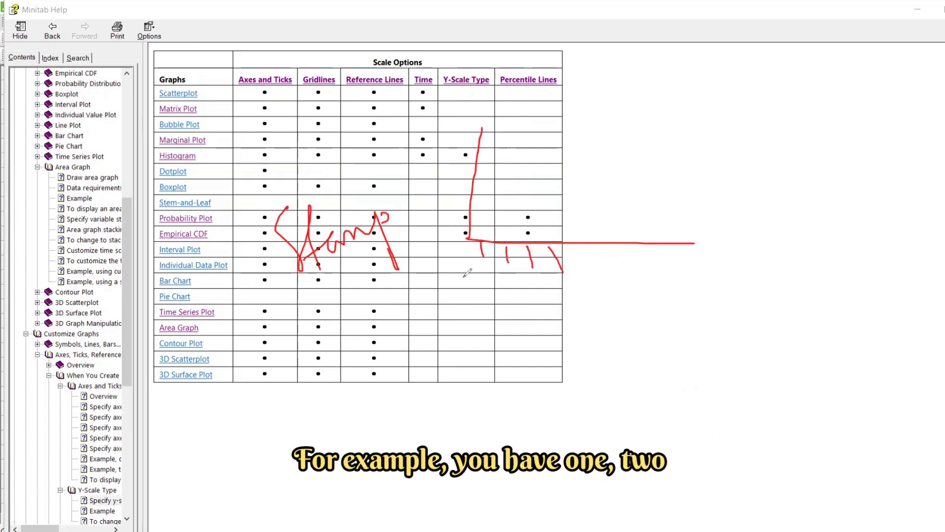
pyautogui.moveTo(477, 267); pyautogui.dragTo(483, 288)
pyautogui.moveTo(494, 286)
pyautogui.mouseDown()
pyautogui.moveTo(507, 298)
pyautogui.moveTo(537, 279)
pyautogui.moveTo(546, 290)
pyautogui.mouseUp()
pyautogui.moveTo(683, 234)
pyautogui.mouseDown()
pyautogui.moveTo(686, 284)
pyautogui.moveTo(707, 281)
pyautogui.mouseUp()
pyautogui.moveTo(478, 135); pyautogui.dragTo(481, 118)
pyautogui.moveTo(476, 142); pyautogui.dragTo(493, 138)
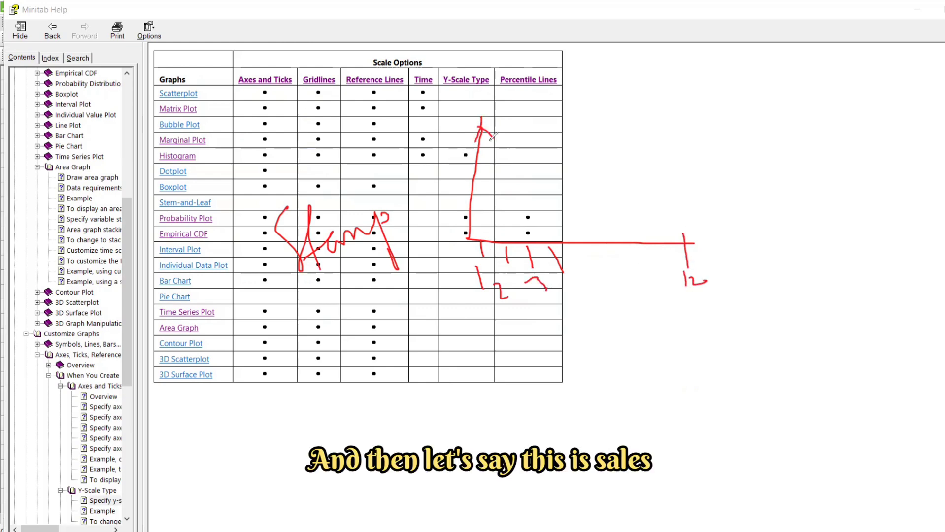
pyautogui.moveTo(434, 152)
pyautogui.mouseDown()
pyautogui.moveTo(433, 173)
pyautogui.moveTo(452, 148)
pyautogui.moveTo(465, 157)
pyautogui.mouseUp()
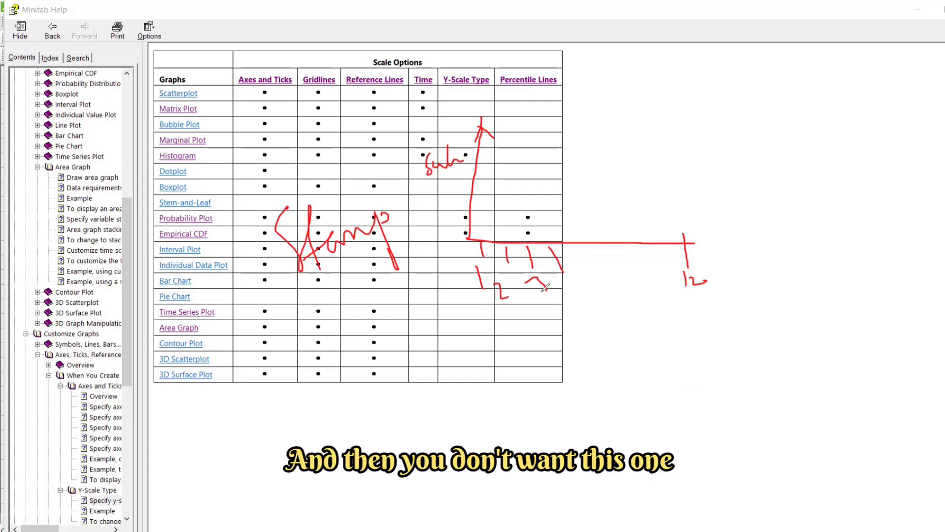
# Step: Write "Jan" and "Feb" below the sketched x-axis numbers, and clear all the markings
pyautogui.moveTo(482, 314); pyautogui.dragTo(486, 346)
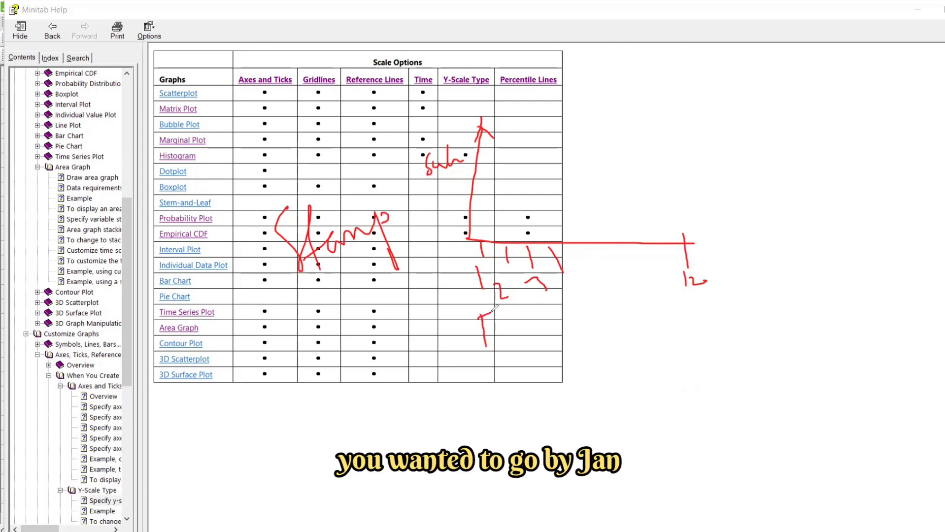
pyautogui.moveTo(494, 308)
pyautogui.mouseDown()
pyautogui.moveTo(516, 309)
pyautogui.moveTo(512, 332)
pyautogui.moveTo(559, 295)
pyautogui.moveTo(560, 321)
pyautogui.moveTo(607, 310)
pyautogui.mouseUp()
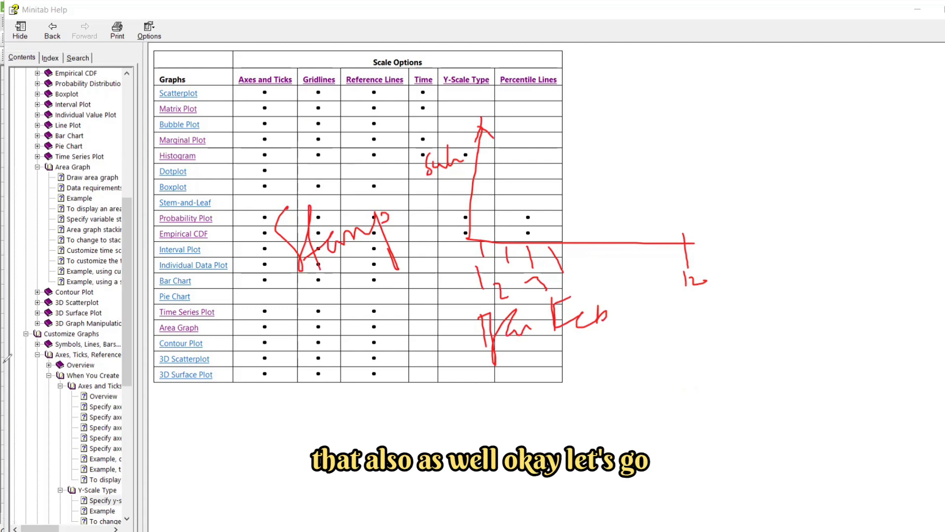
pyautogui.press('Escape')
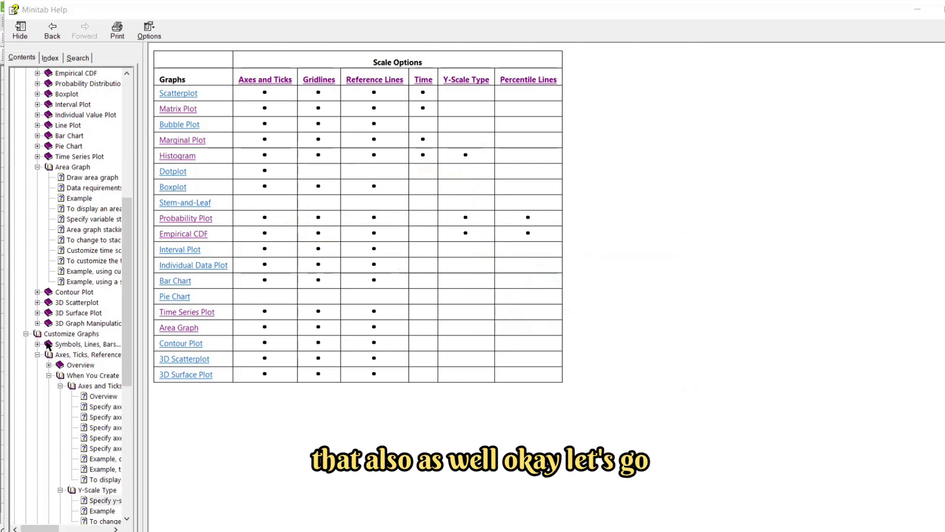
# Step: Open the Simple example in the Time Series Plot help topic and highlight the worksheet name NEWMARKET.MTW
pyautogui.click(188, 314)
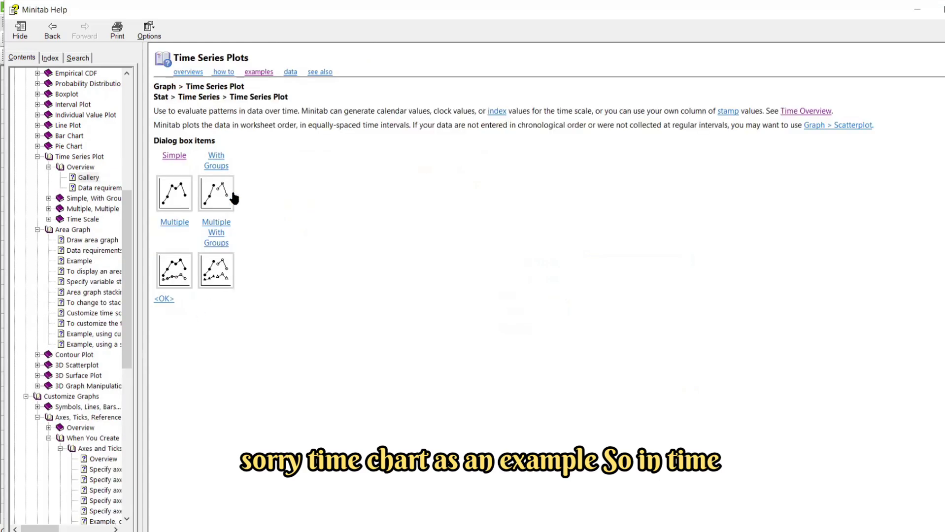
pyautogui.click(258, 73)
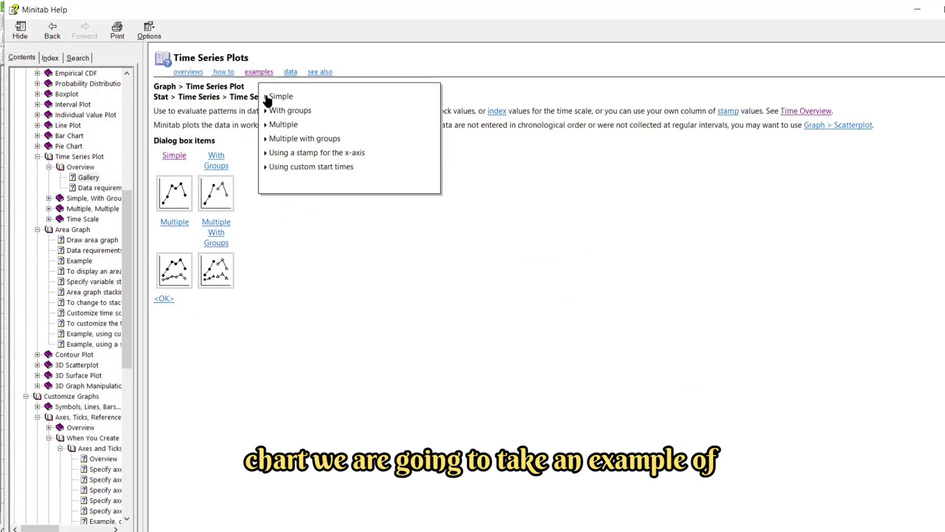
pyautogui.click(268, 96)
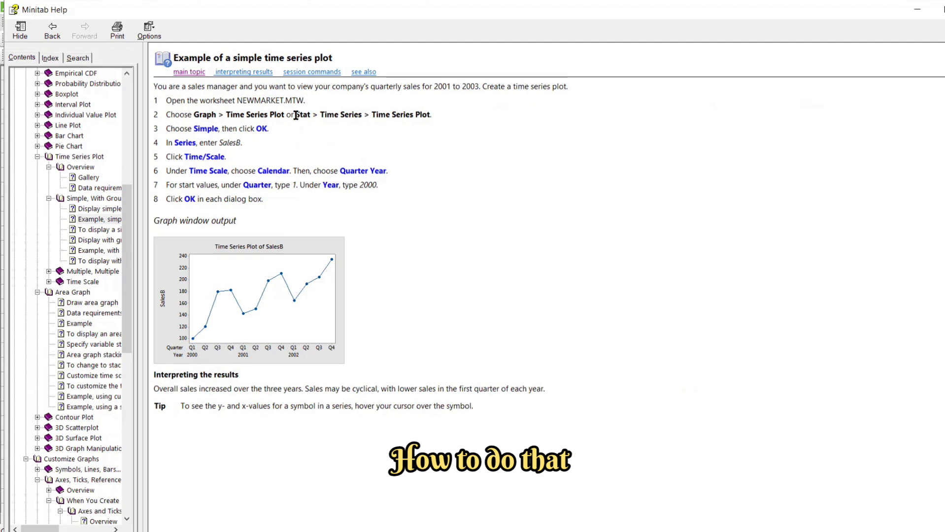
pyautogui.moveTo(239, 99); pyautogui.dragTo(305, 100)
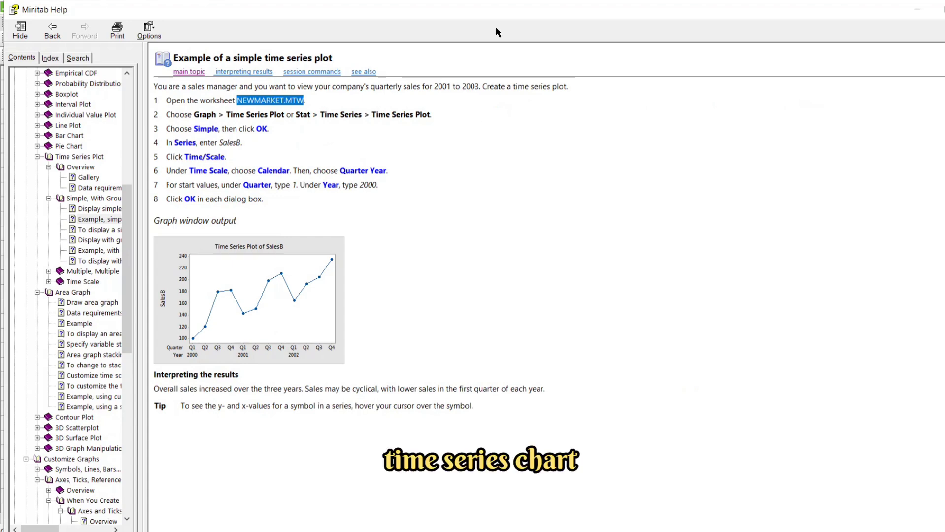
# Step: Return to the worksheet window, dismiss the Area Graph dialog, and open NEWMARKET.MTW from the Minitab Sample Data folder
pyautogui.click(1, 85)
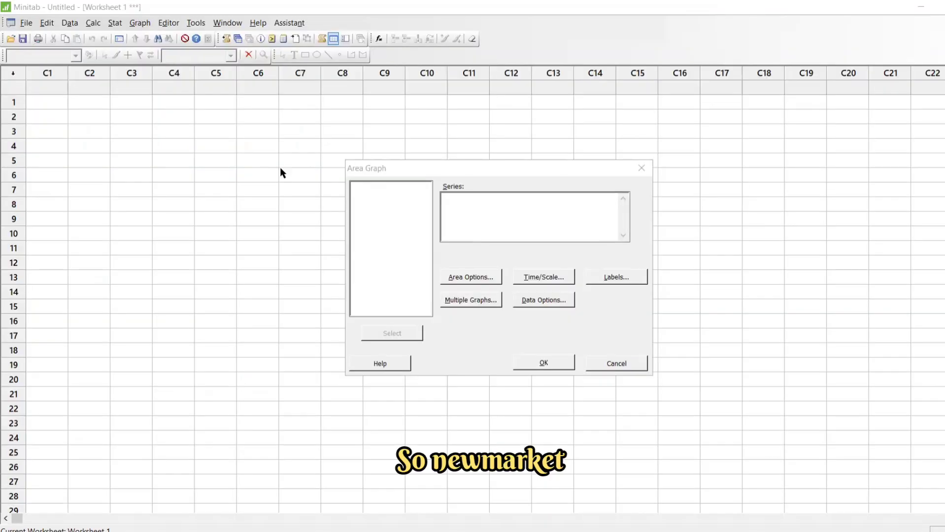
pyautogui.press('Escape')
pyautogui.click(26, 22)
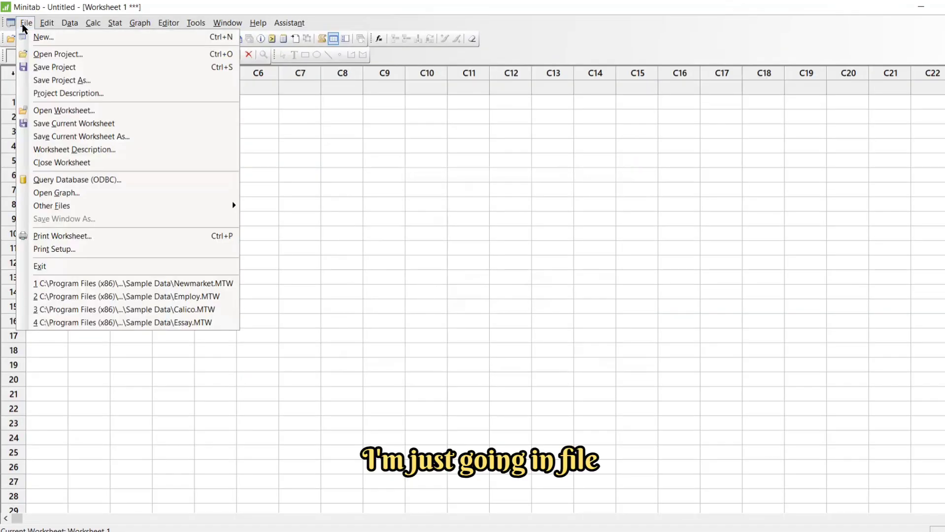
pyautogui.click(37, 109)
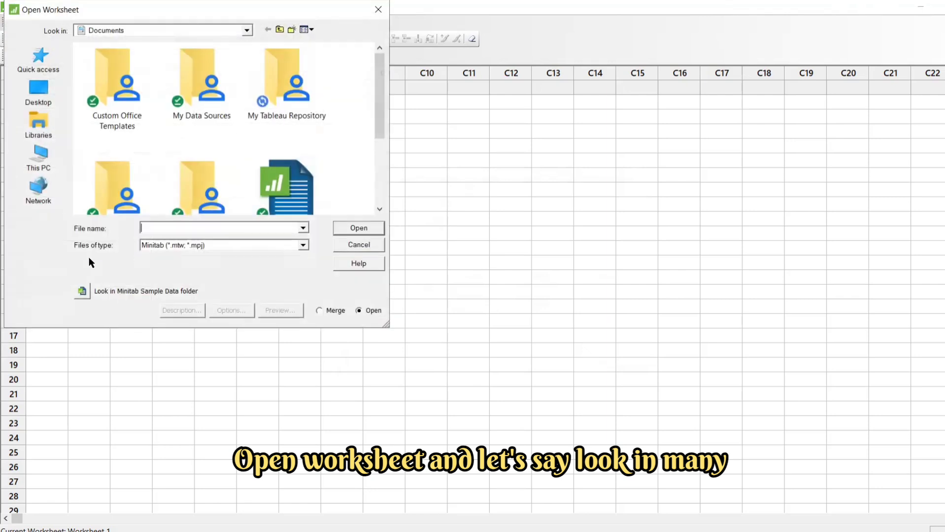
pyautogui.click(82, 290)
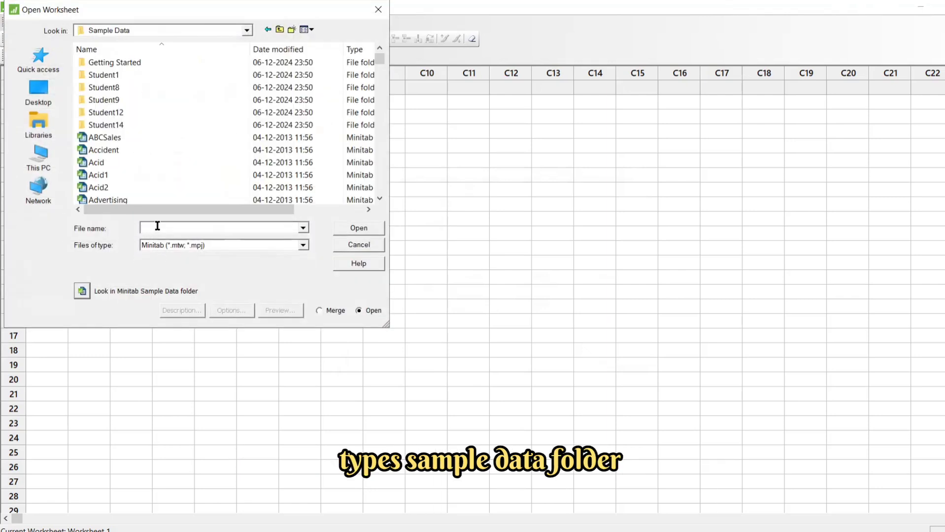
pyautogui.write('NEWMARKET.MTW')
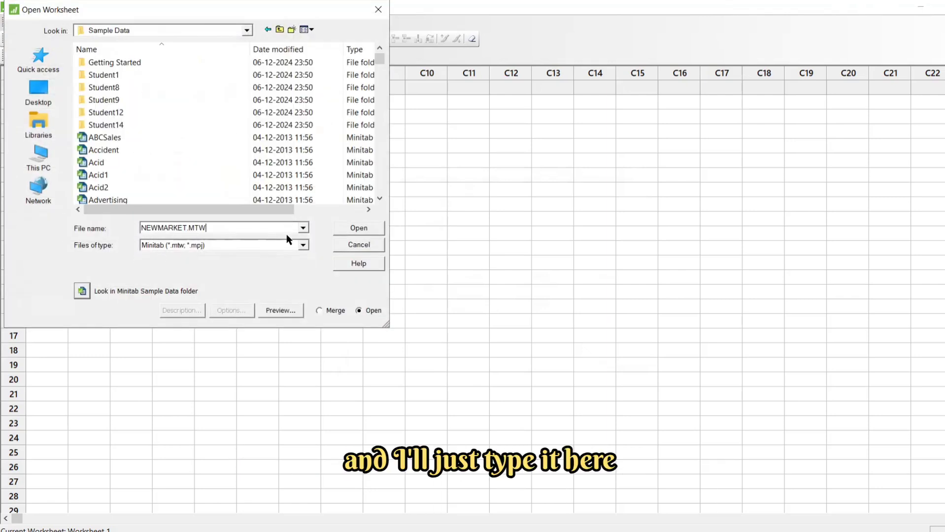
pyautogui.click(358, 229)
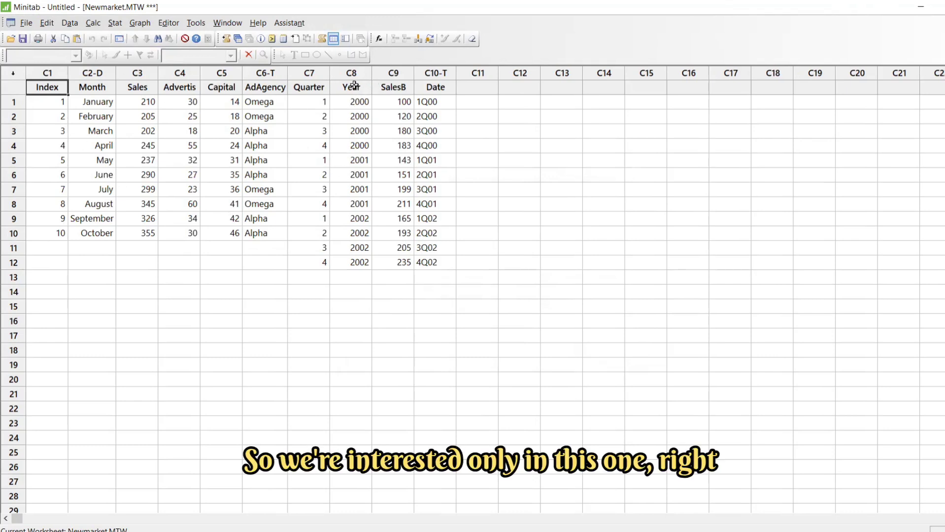
# Step: Move the Month column from C2 to the first empty column after Date
pyautogui.moveTo(354, 85); pyautogui.dragTo(428, 262)
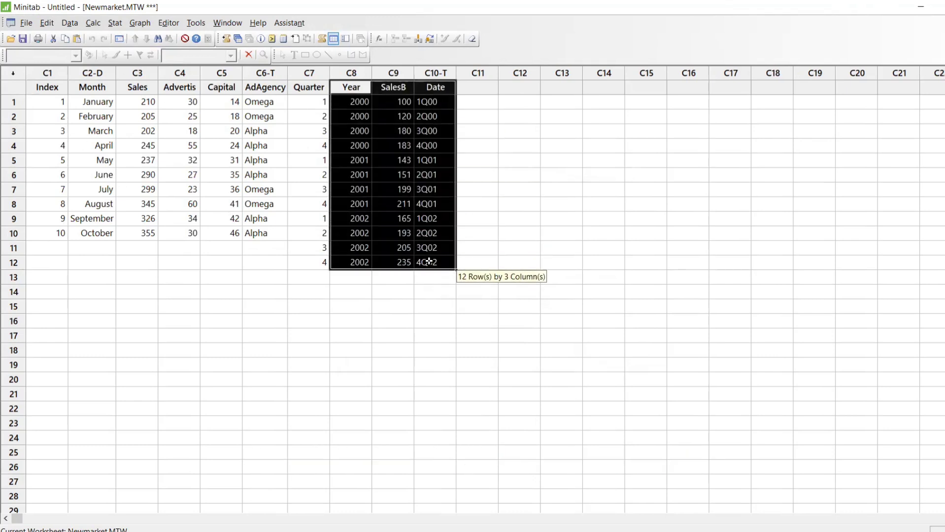
pyautogui.moveTo(44, 84); pyautogui.dragTo(236, 189)
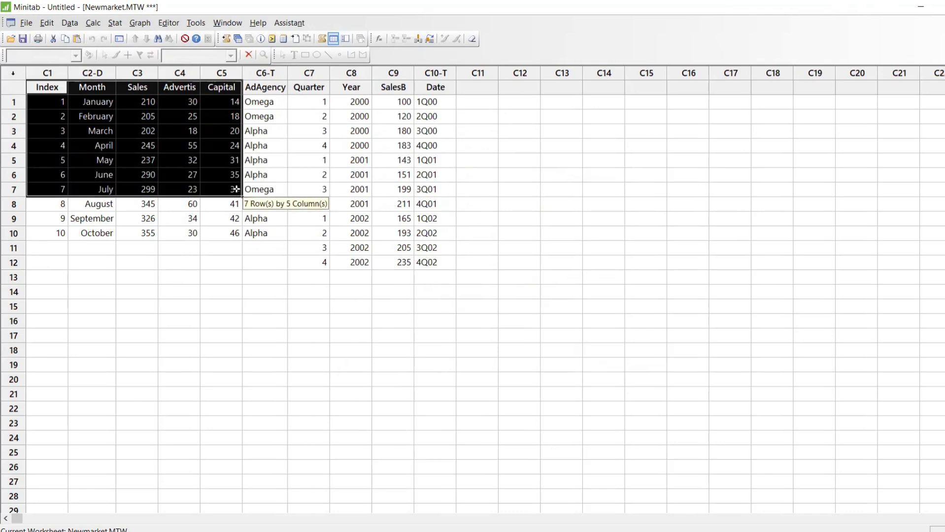
pyautogui.click(98, 116)
pyautogui.click(92, 73)
pyautogui.hotkey('ctrl', 'c')
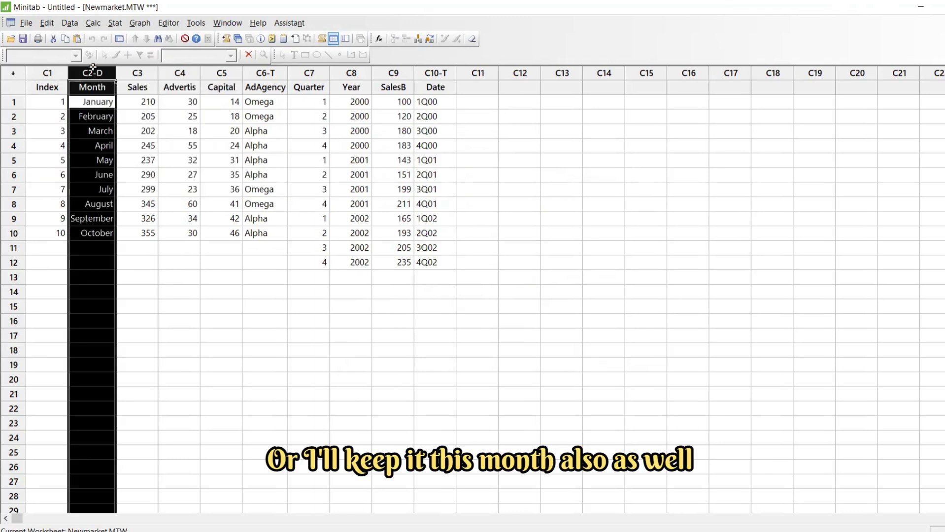
pyautogui.press('Delete')
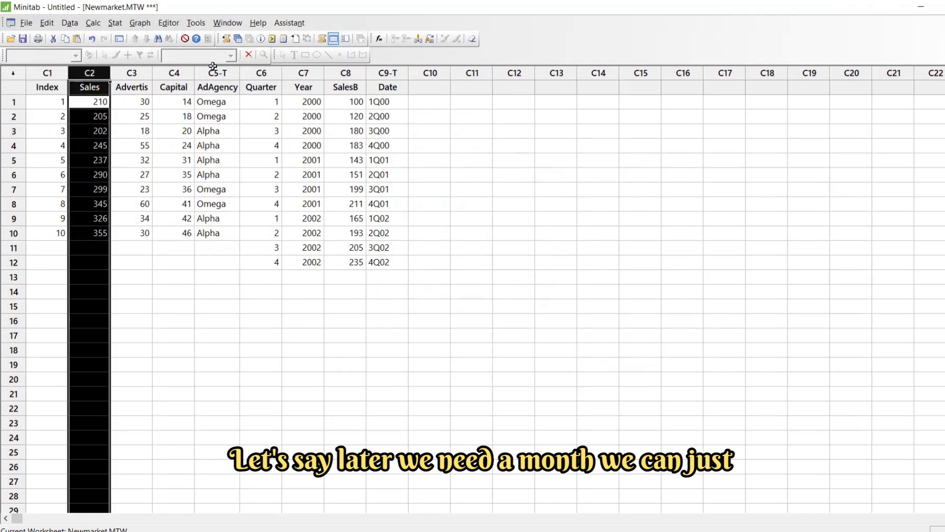
pyautogui.click(429, 72)
pyautogui.hotkey('ctrl', 'v')
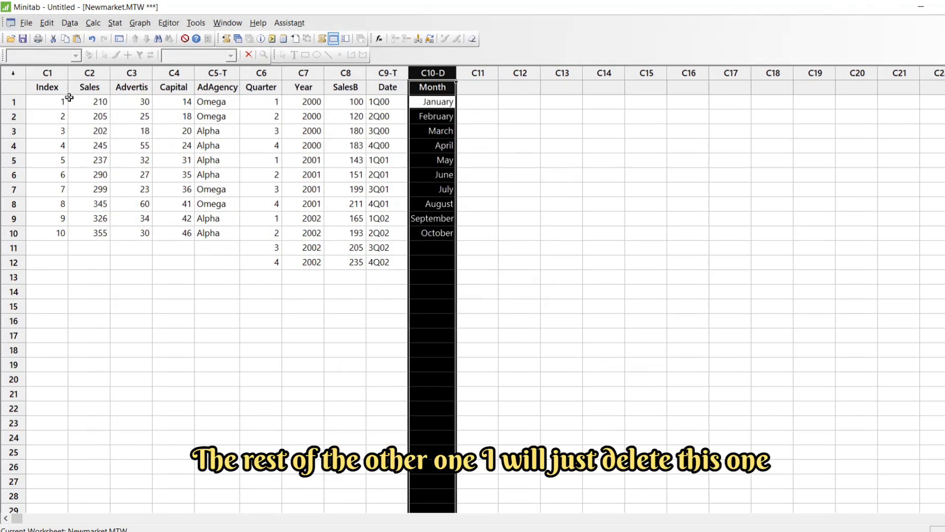
# Step: Clear the Index, Sales, Advertis, Capital and AdAgency data and delete the emptied columns C1 to C5
pyautogui.moveTo(44, 87); pyautogui.dragTo(227, 228)
pyautogui.press('Delete')
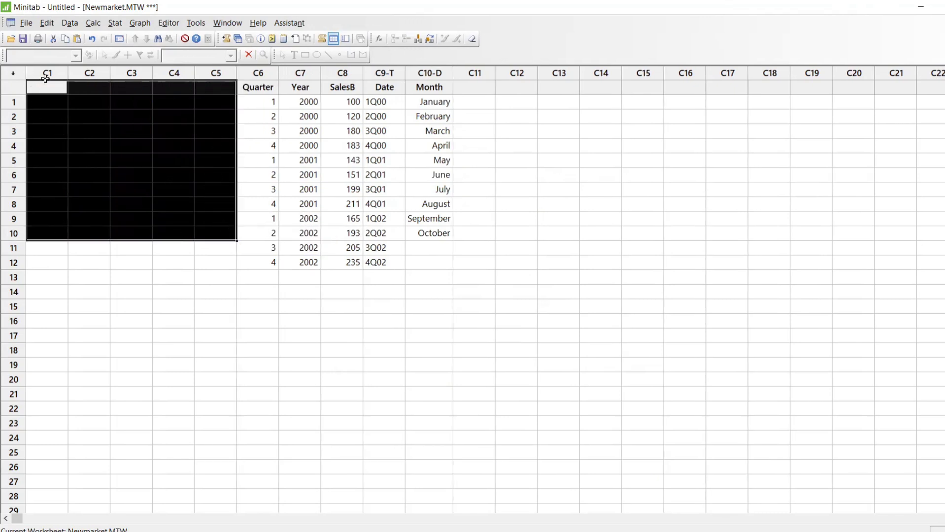
pyautogui.moveTo(46, 73); pyautogui.dragTo(206, 73)
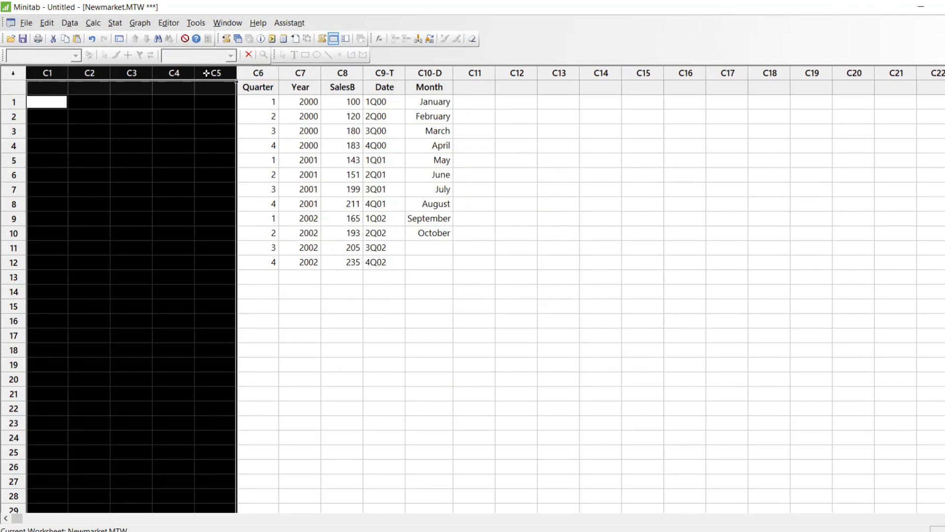
pyautogui.rightClick(206, 73)
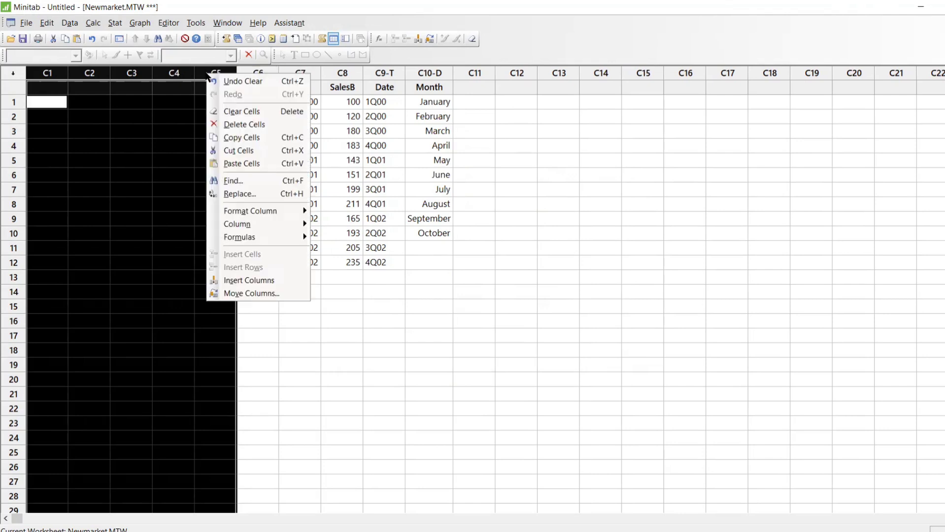
pyautogui.click(237, 124)
pyautogui.click(166, 167)
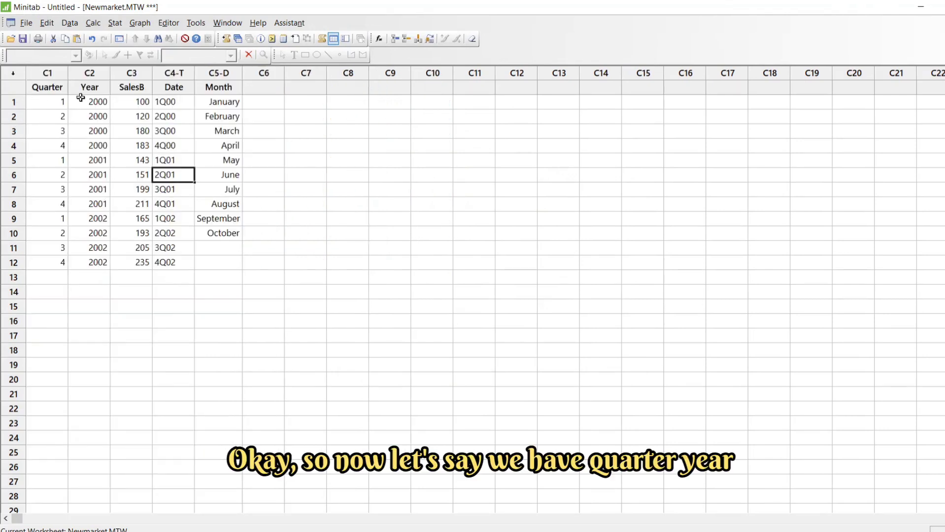
# Step: Examine the SalesB, Date and Month columns and the data type marked in their column headers
pyautogui.click(126, 102)
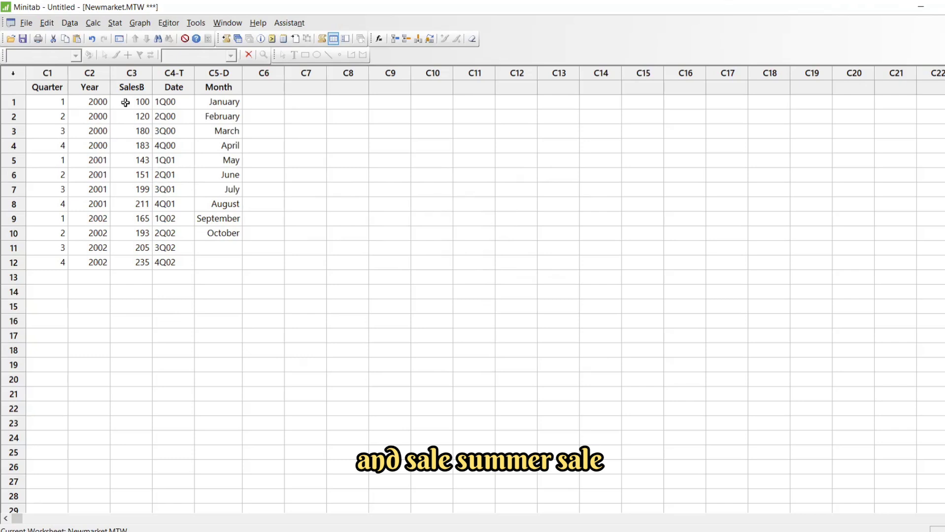
pyautogui.click(129, 73)
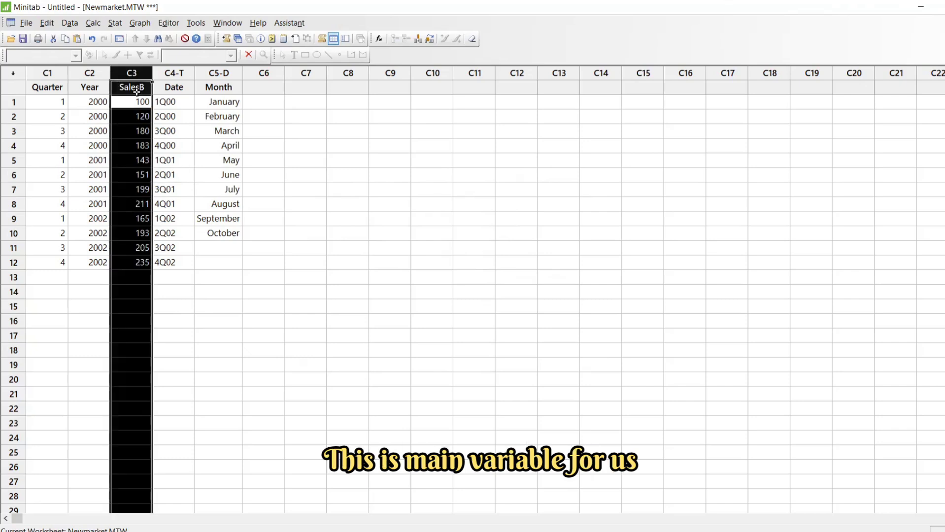
pyautogui.click(174, 87)
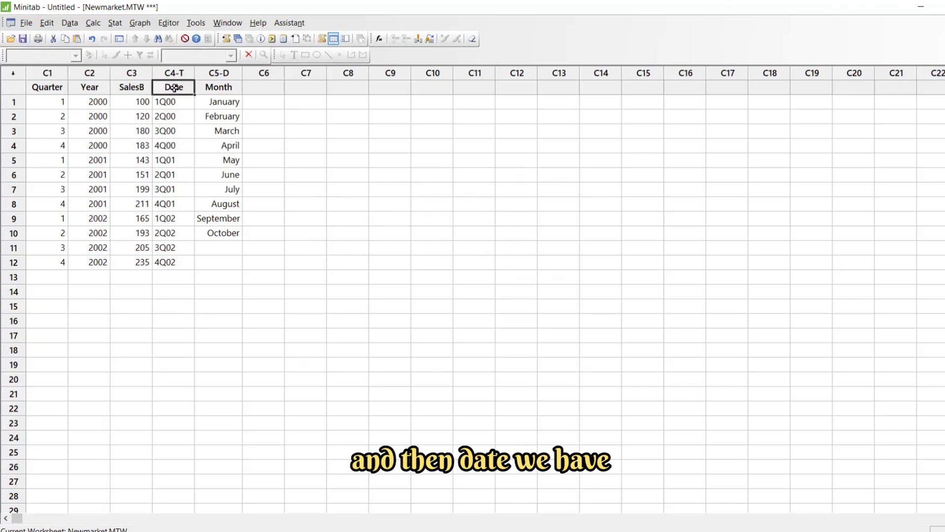
pyautogui.click(224, 101)
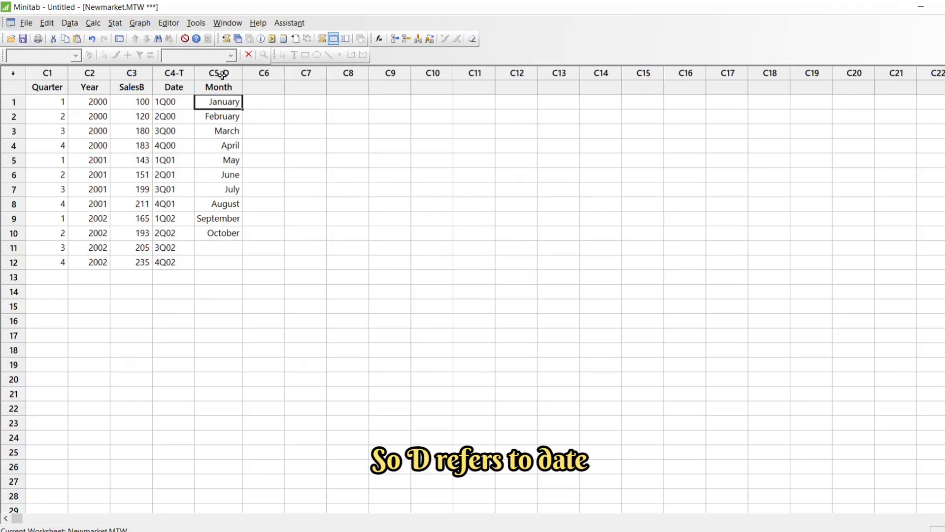
pyautogui.click(187, 78)
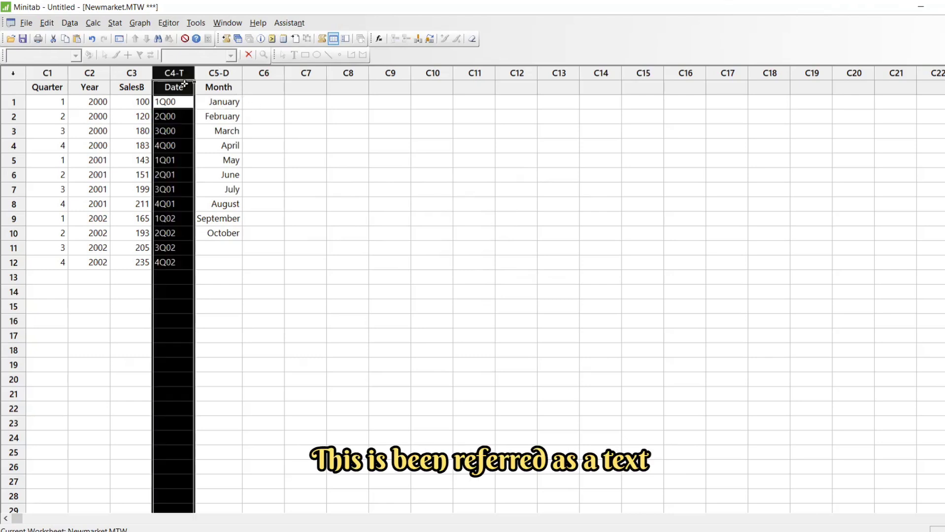
pyautogui.click(117, 98)
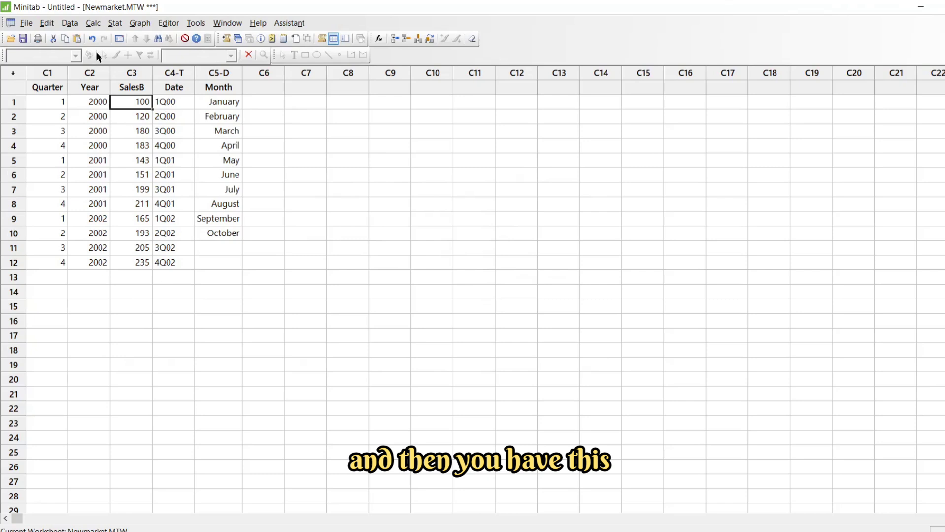
# Step: Create a Simple time series plot with SalesB as the series, keeping the Index time scale
pyautogui.click(133, 25)
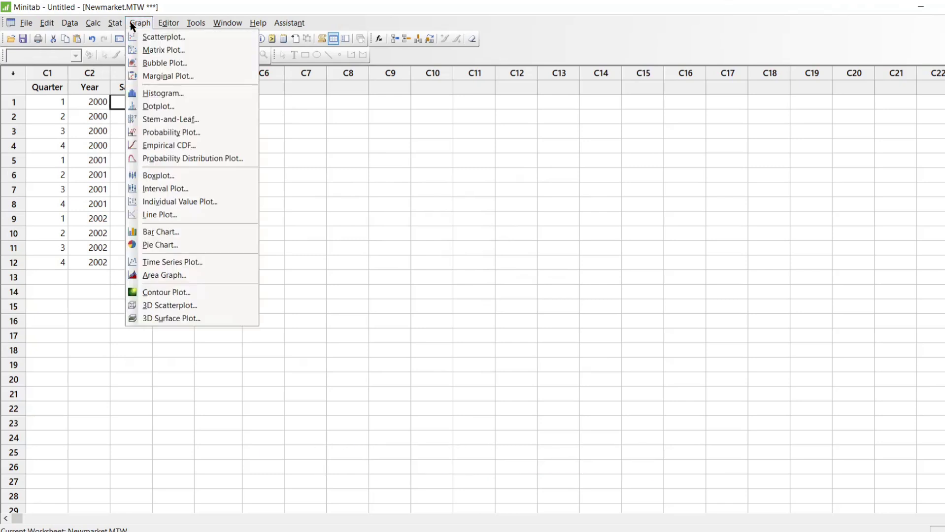
pyautogui.click(160, 262)
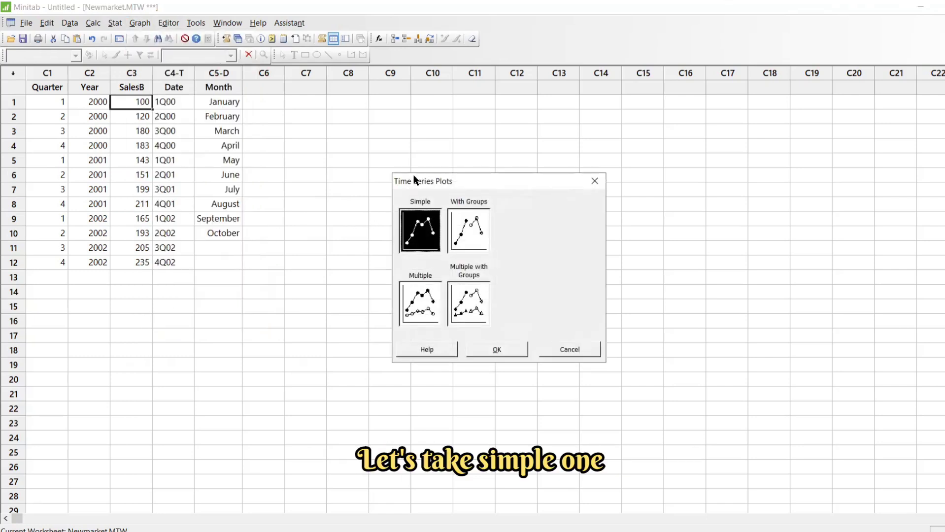
pyautogui.moveTo(414, 180); pyautogui.dragTo(282, 77)
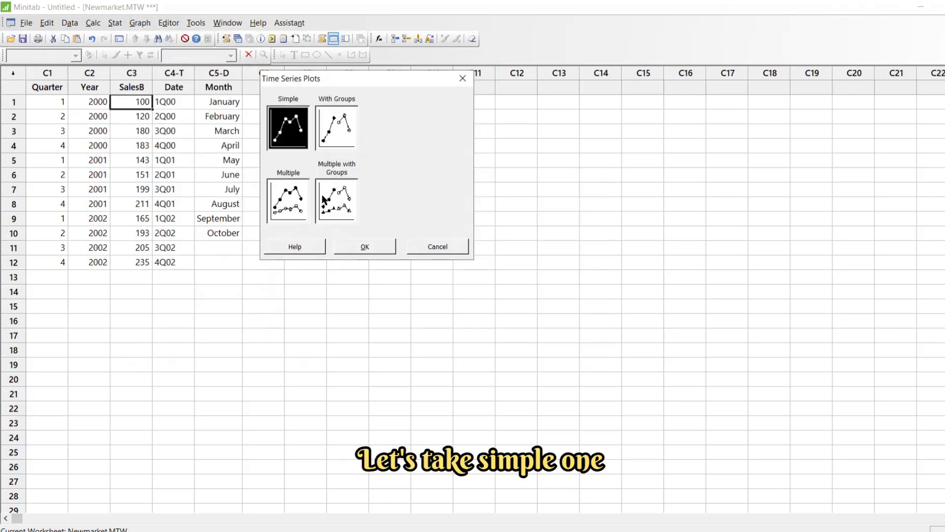
pyautogui.click(362, 246)
pyautogui.moveTo(472, 166); pyautogui.dragTo(398, 96)
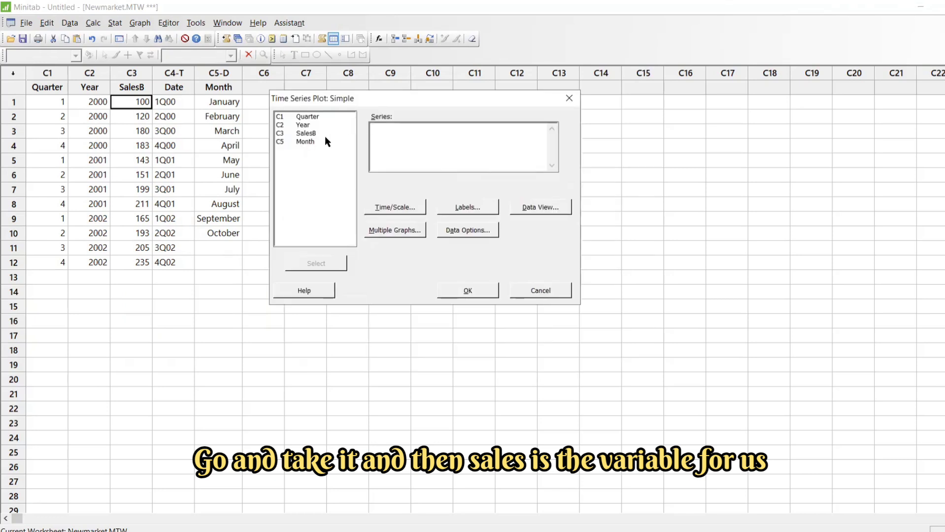
pyautogui.doubleClick(306, 133)
pyautogui.click(402, 209)
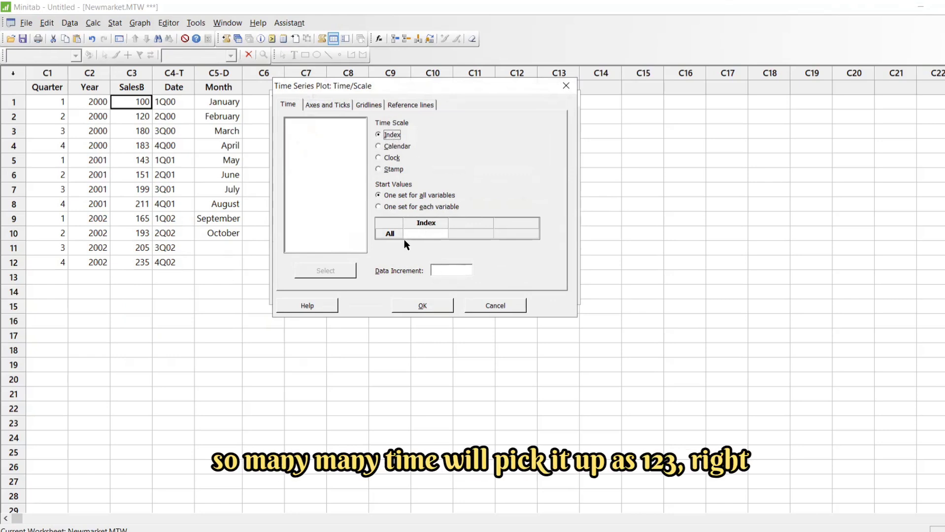
pyautogui.click(421, 307)
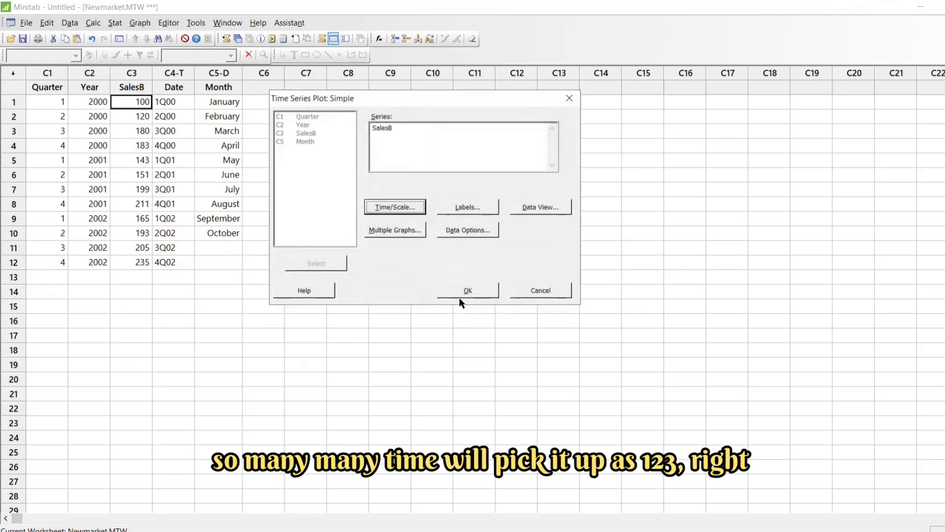
pyautogui.click(458, 291)
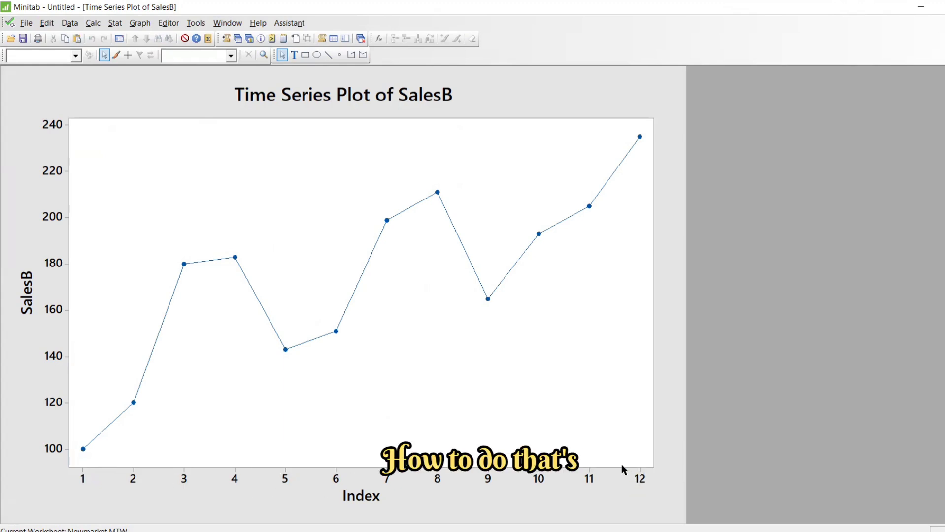
# Step: Regenerate the SalesB time series plot with a Calendar time scale set to Month and a start value of 1
pyautogui.hotkey('ctrl', 'e')
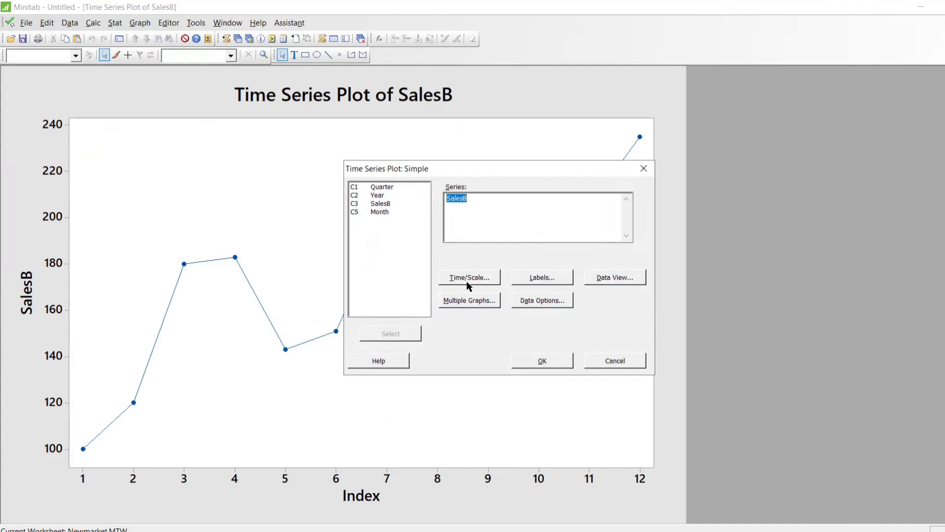
pyautogui.click(463, 279)
pyautogui.click(457, 217)
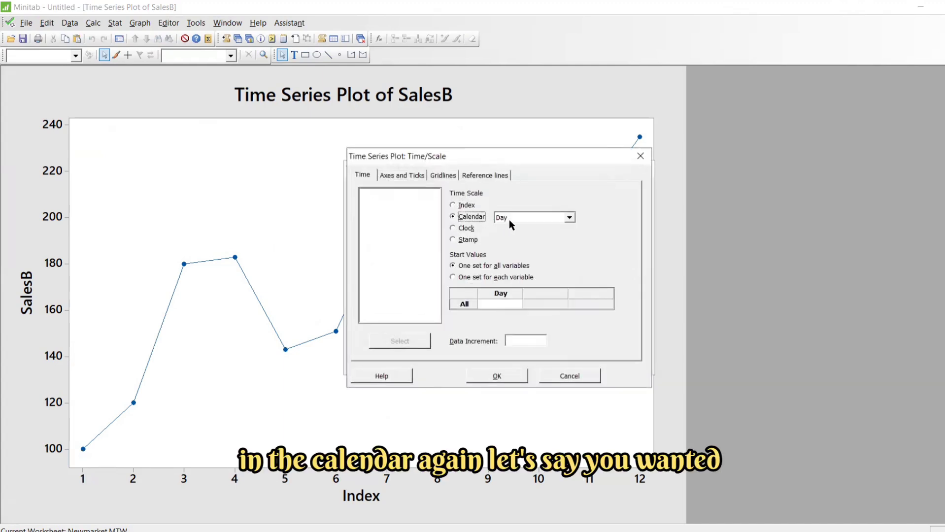
pyautogui.click(509, 220)
pyautogui.click(512, 237)
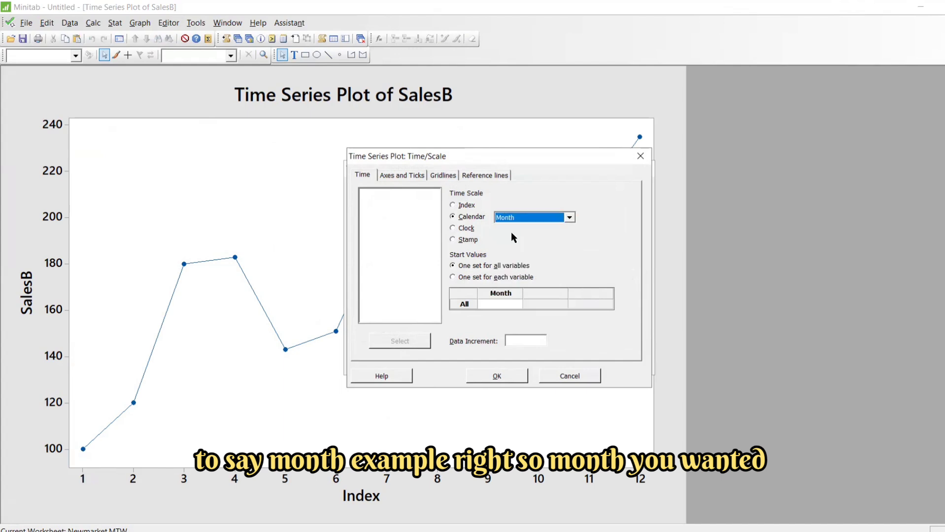
pyautogui.click(499, 305)
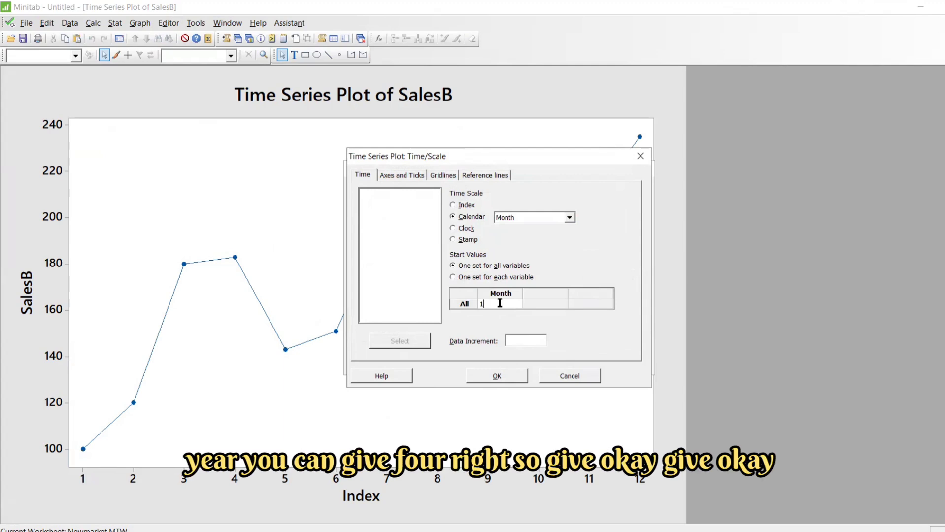
pyautogui.click(498, 375)
pyautogui.click(513, 360)
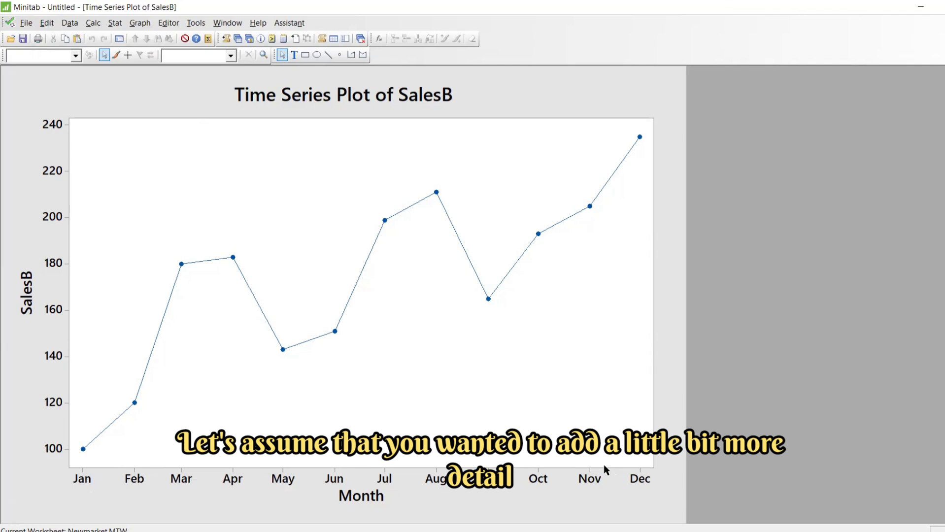
# Step: Regenerate the SalesB time series plot with the Calendar scale set to Month Quarter, starting at month 1 and quarter 1
pyautogui.hotkey('ctrl', 'e')
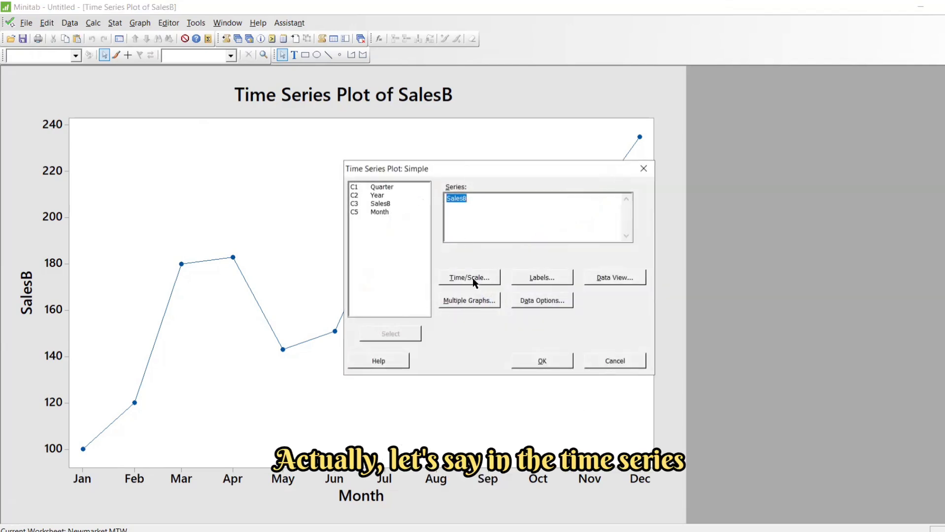
pyautogui.click(473, 279)
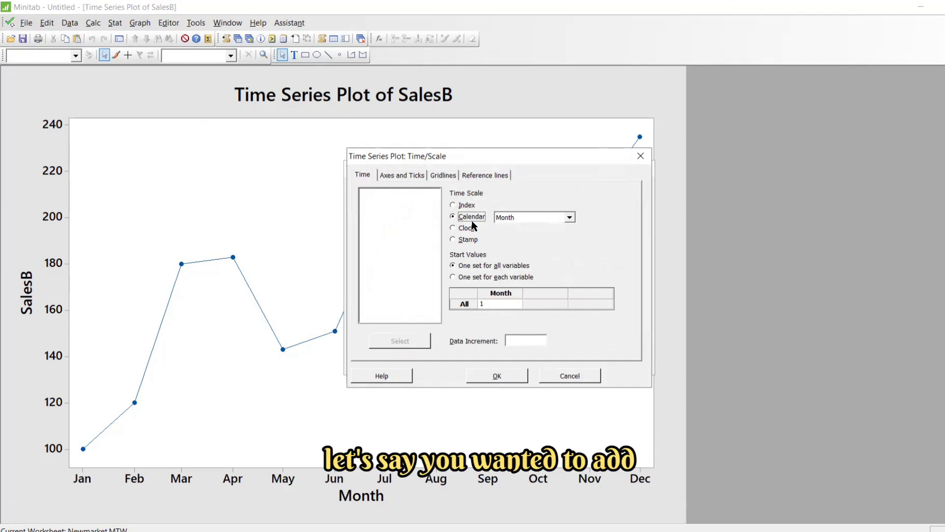
pyautogui.click(526, 217)
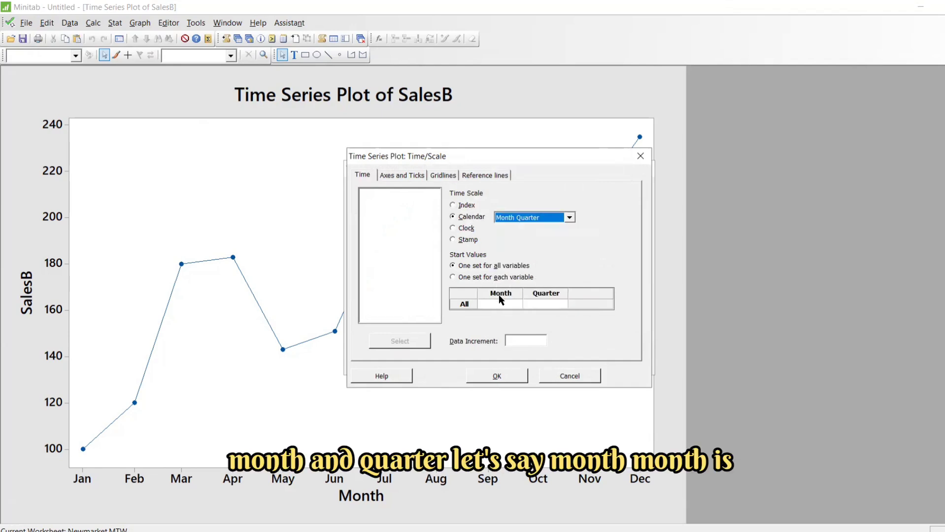
pyautogui.click(499, 303)
pyautogui.write('1')
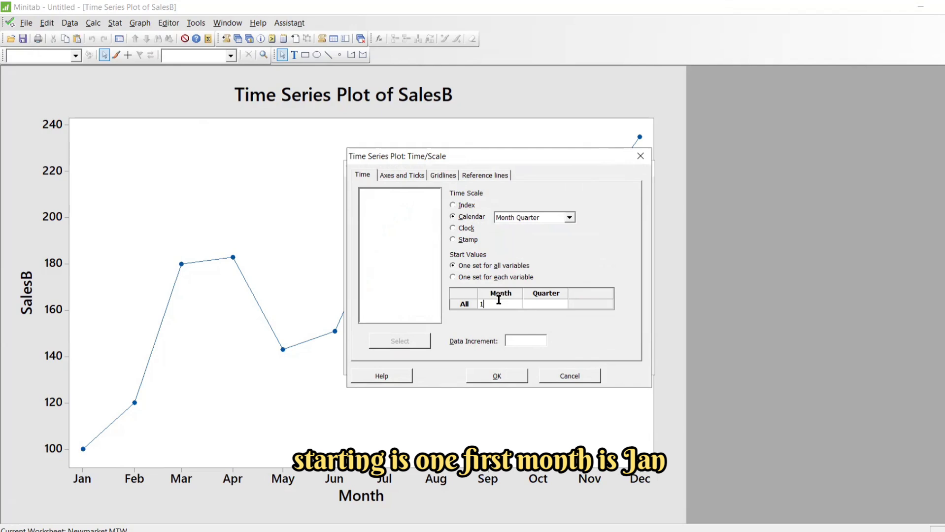
pyautogui.click(540, 302)
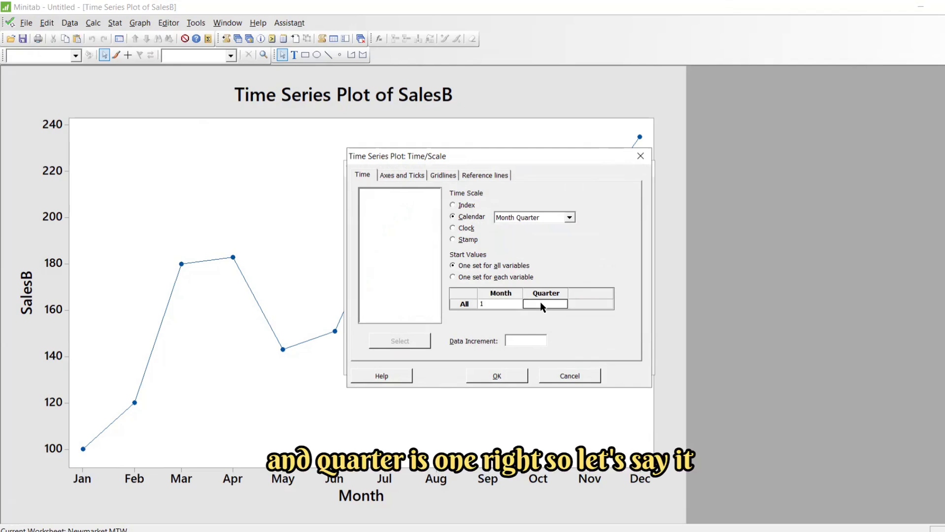
pyautogui.write('1')
pyautogui.click(496, 376)
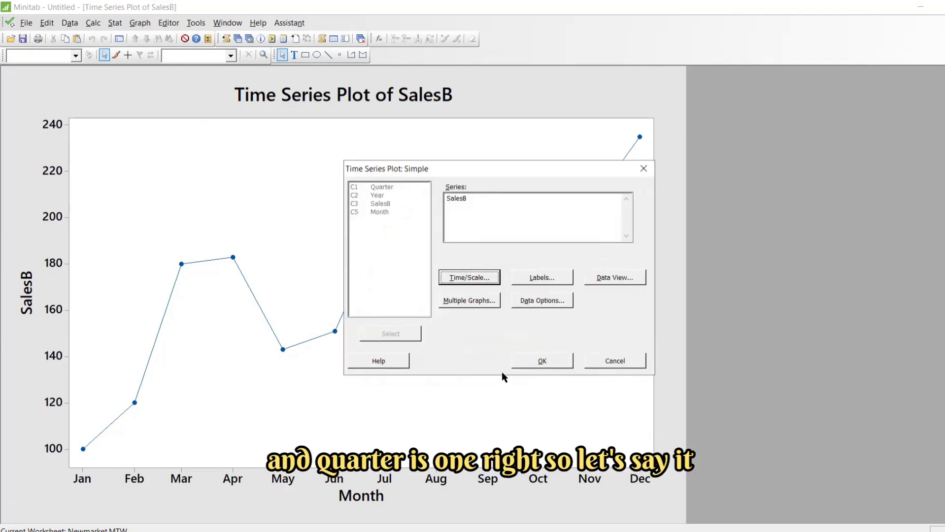
pyautogui.click(514, 361)
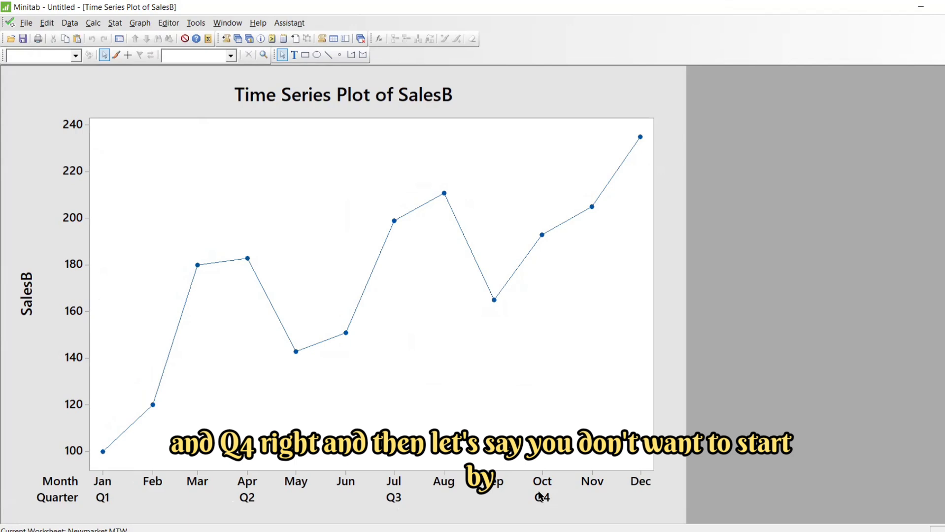
# Step: Generate the SalesB plot again with the Month Quarter calendar scale starting at month 4
pyautogui.hotkey('ctrl', 'e')
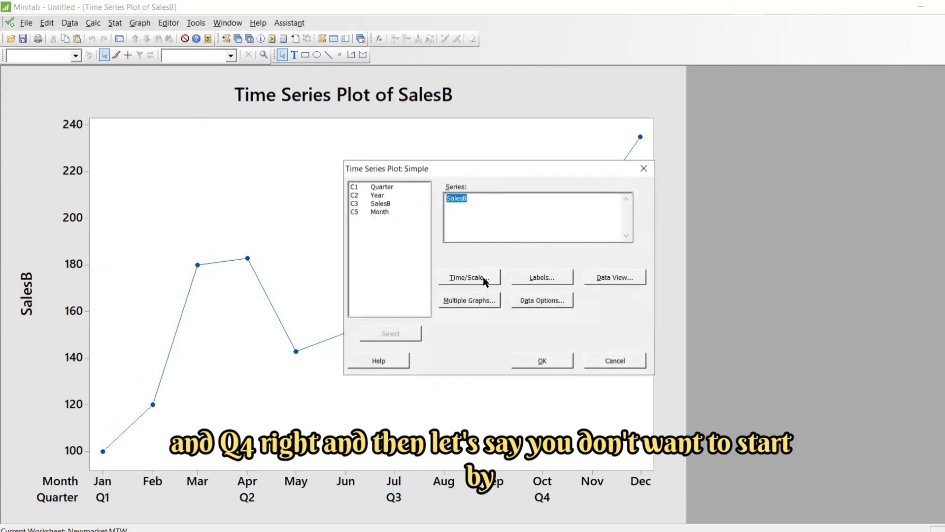
pyautogui.click(484, 281)
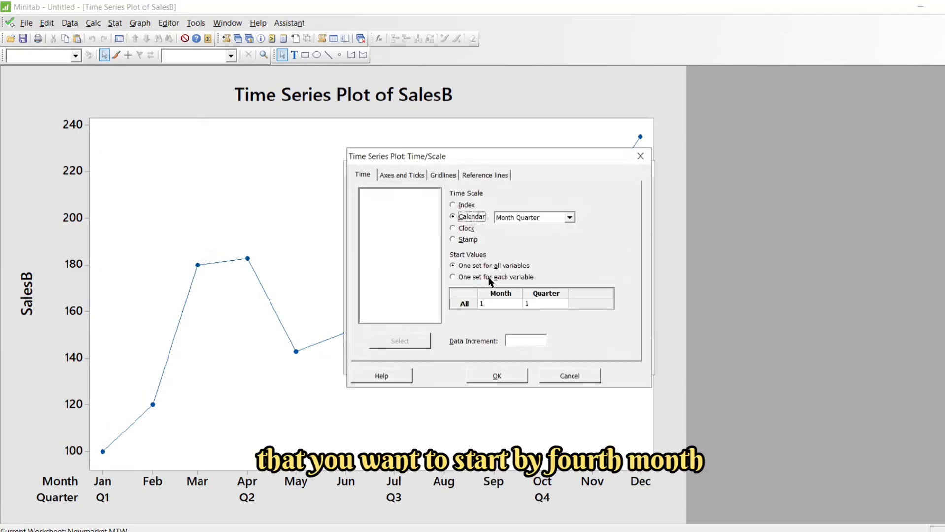
pyautogui.click(489, 305)
pyautogui.write('4')
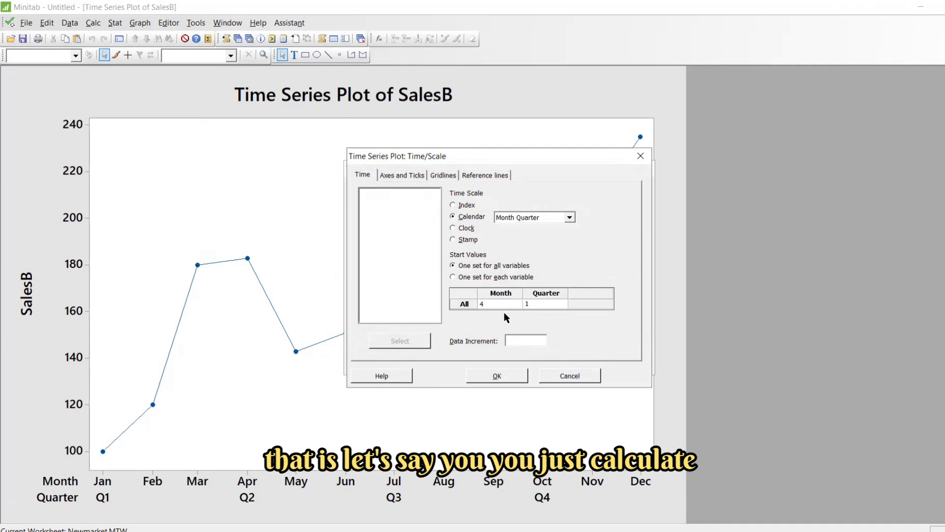
pyautogui.click(496, 375)
pyautogui.click(542, 361)
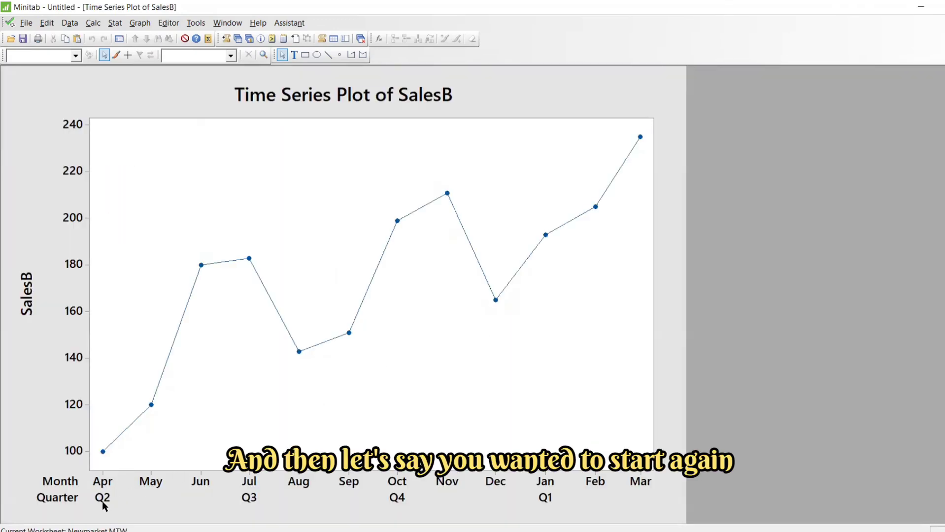
pyautogui.hotkey('ctrl', 'e')
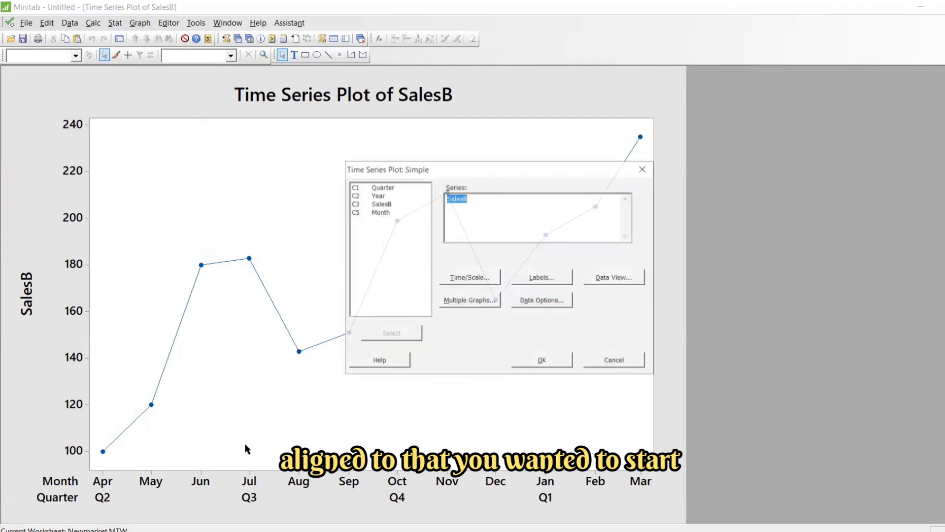
pyautogui.click(465, 278)
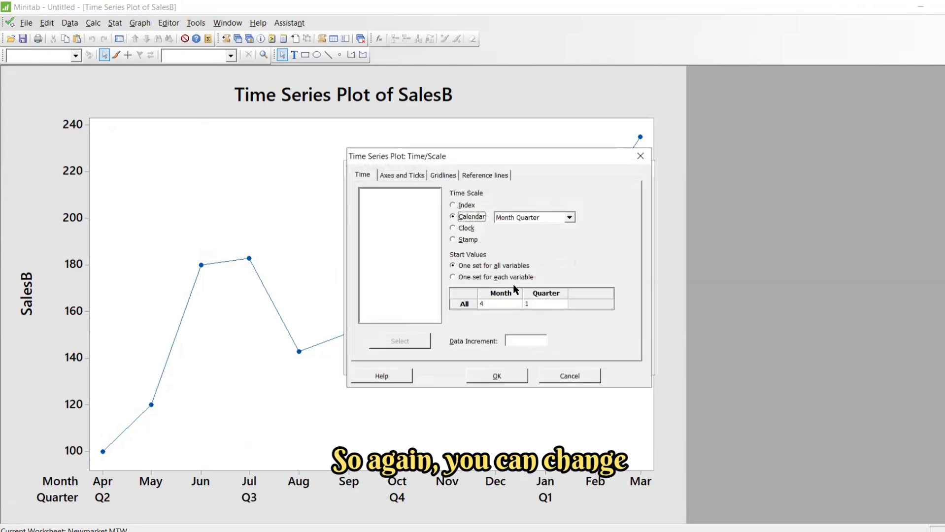
pyautogui.click(529, 303)
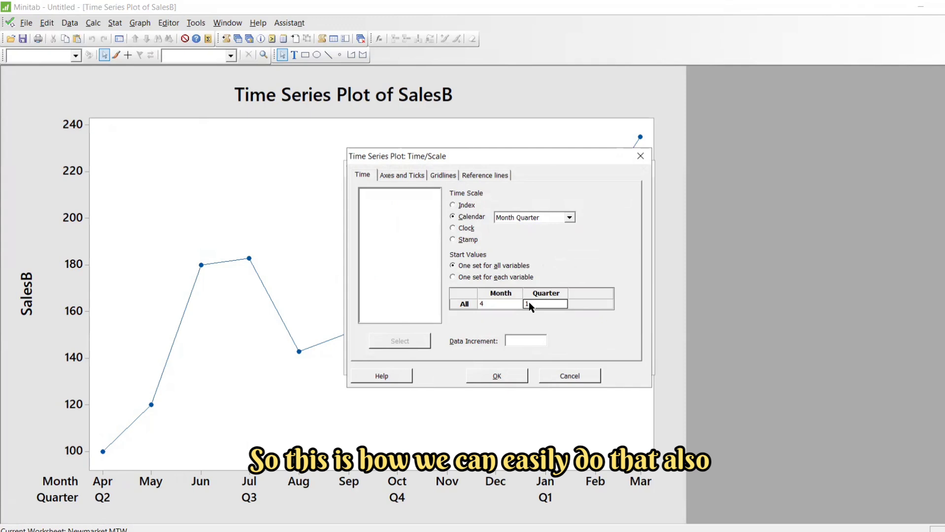
pyautogui.click(640, 156)
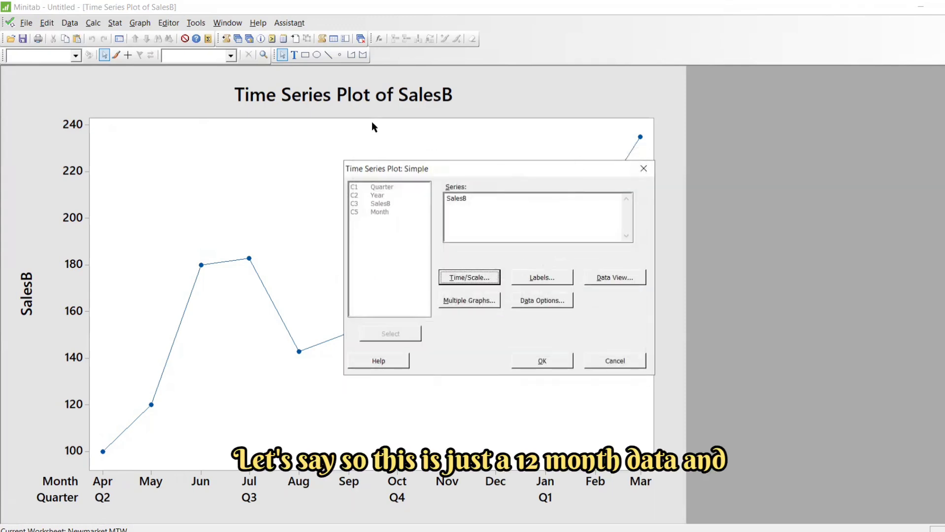
pyautogui.click(641, 169)
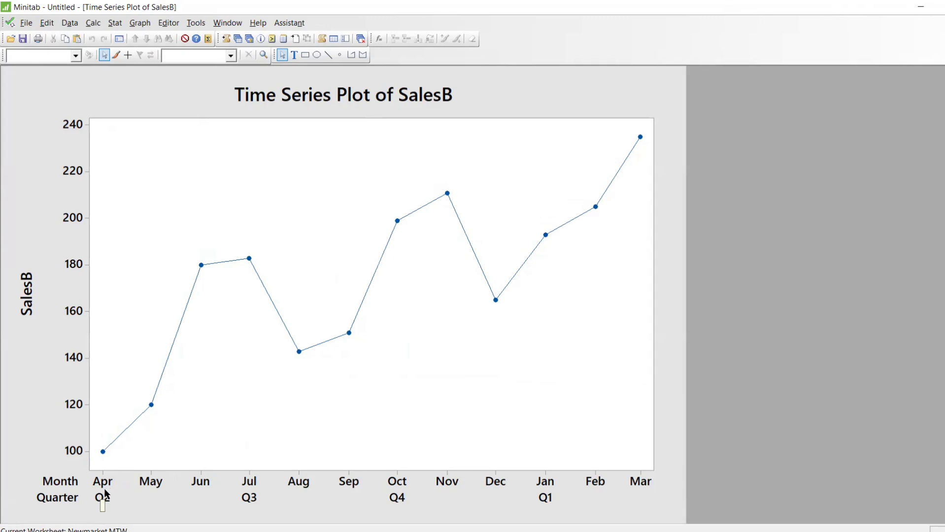
# Step: Set the calendar scale's start month back to 1 and regenerate the SalesB time series plot
pyautogui.hotkey('ctrl', 'e')
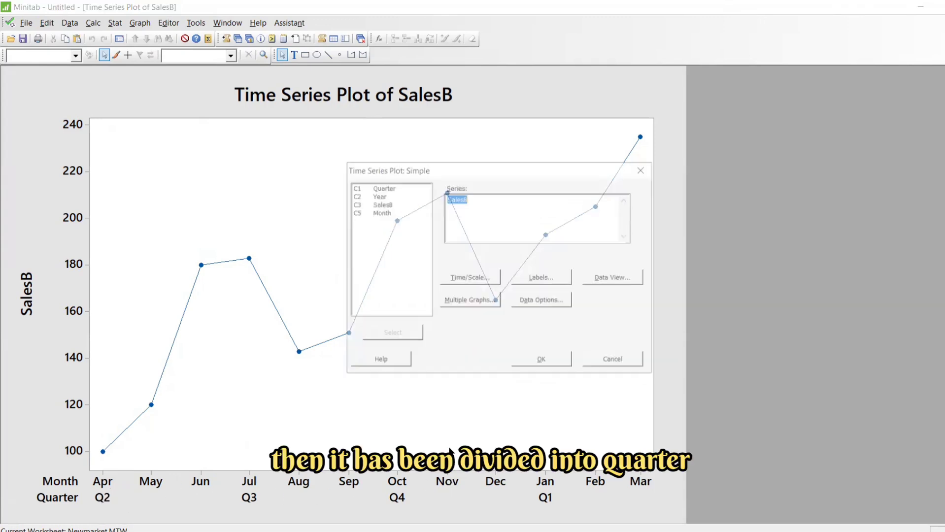
pyautogui.click(485, 278)
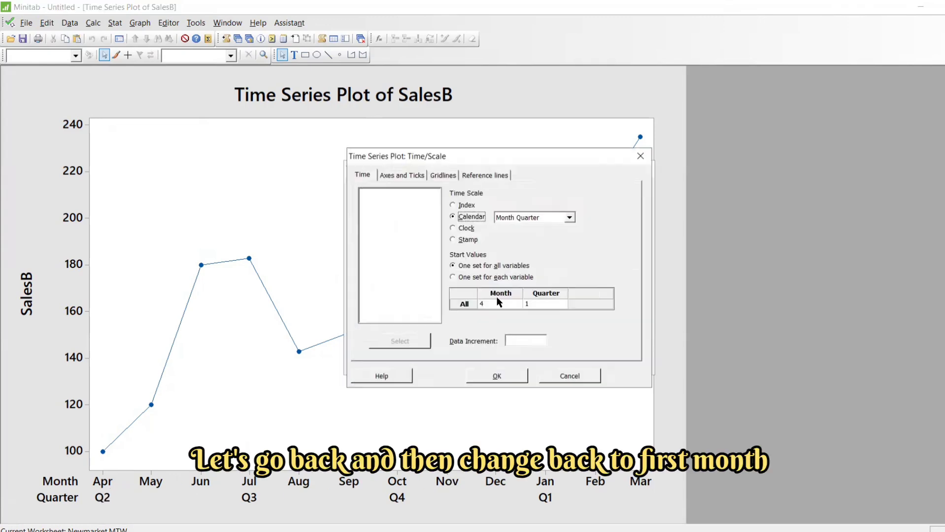
pyautogui.click(492, 303)
pyautogui.write('1')
pyautogui.click(504, 371)
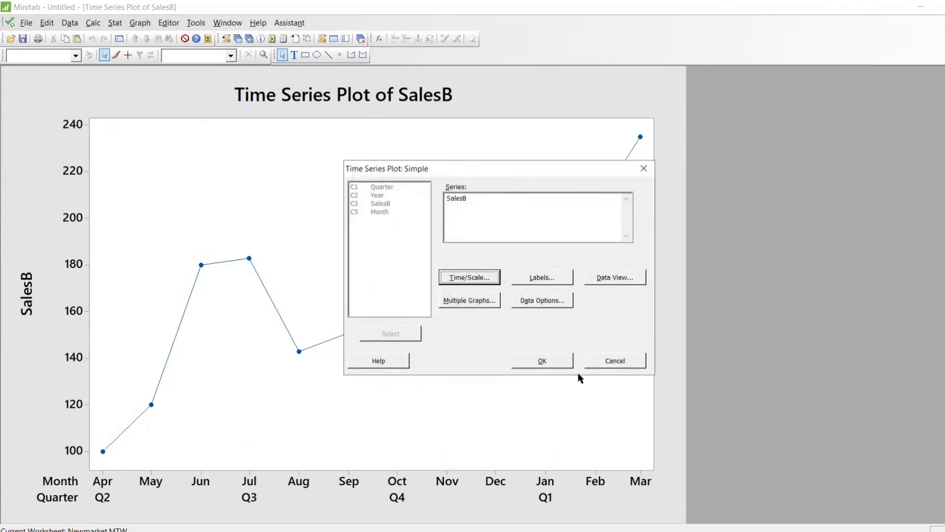
pyautogui.click(566, 363)
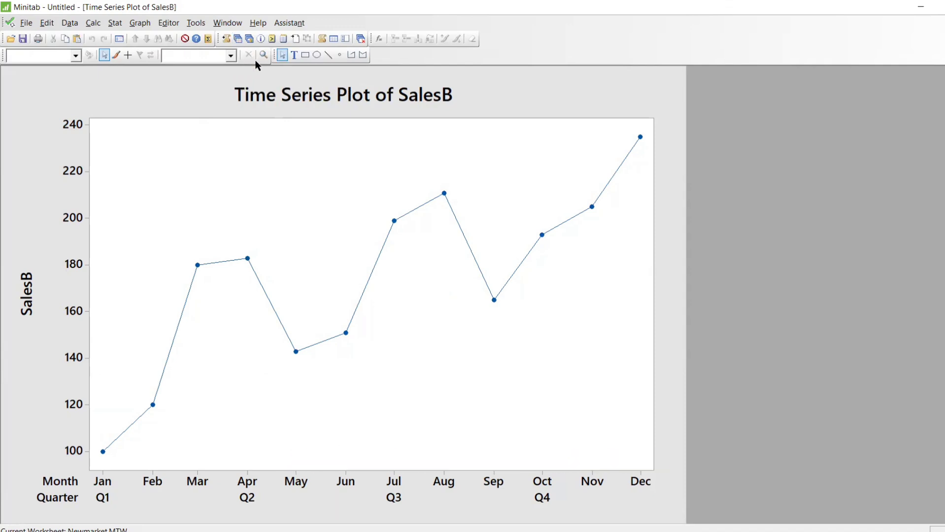
# Step: Check the Year column in the worksheet and plot SalesB with a Stamp time scale using Year as the stamp column
pyautogui.click(239, 38)
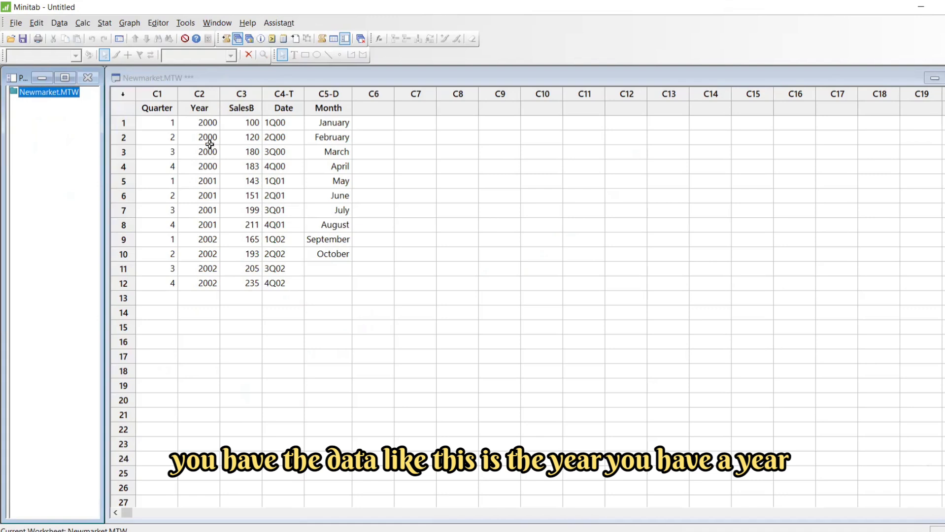
pyautogui.moveTo(211, 123); pyautogui.dragTo(209, 166)
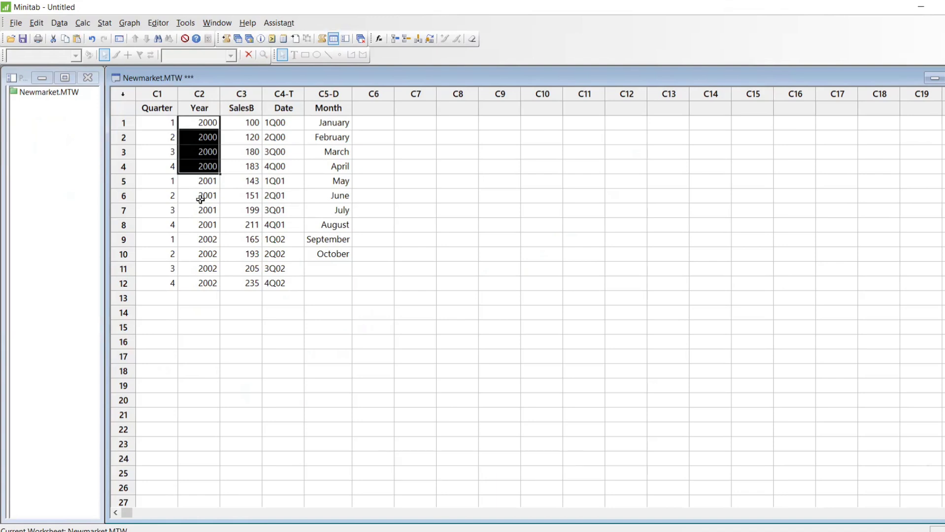
pyautogui.hotkey('ctrl', 'e')
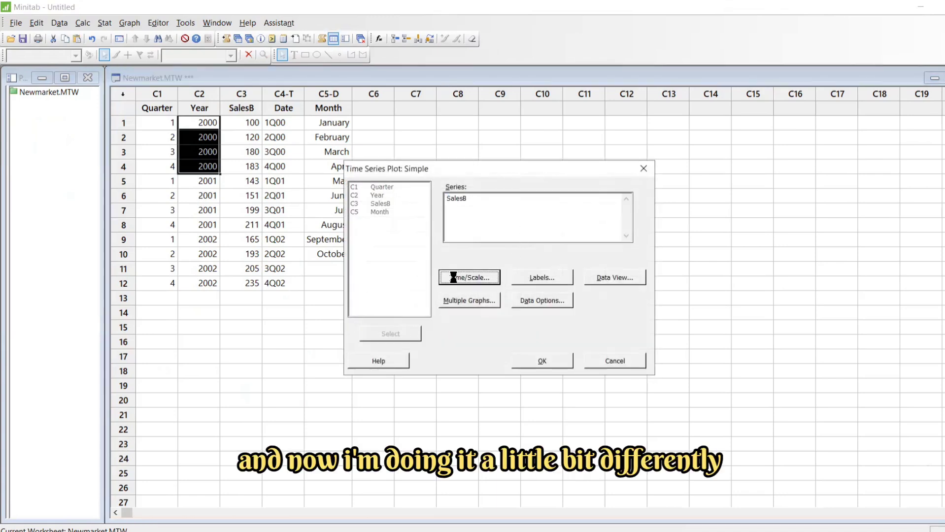
pyautogui.click(446, 277)
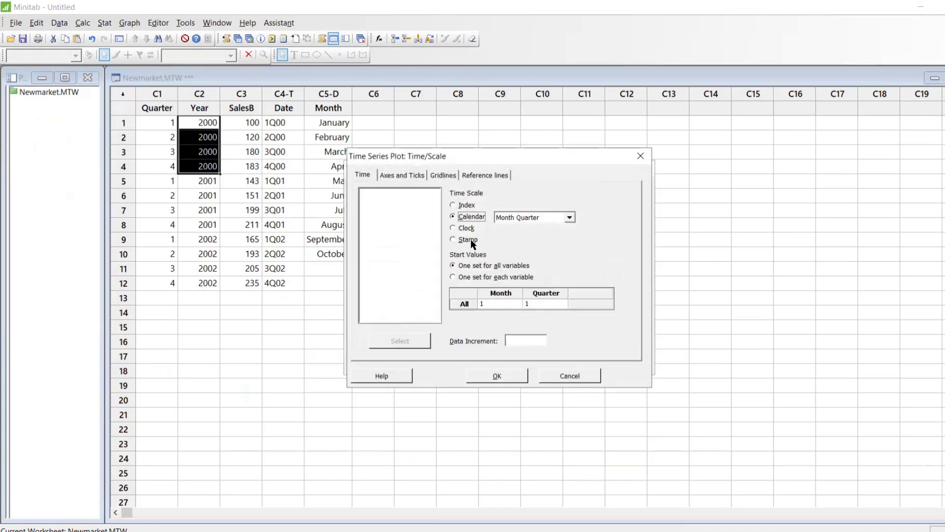
pyautogui.click(470, 240)
pyautogui.click(469, 276)
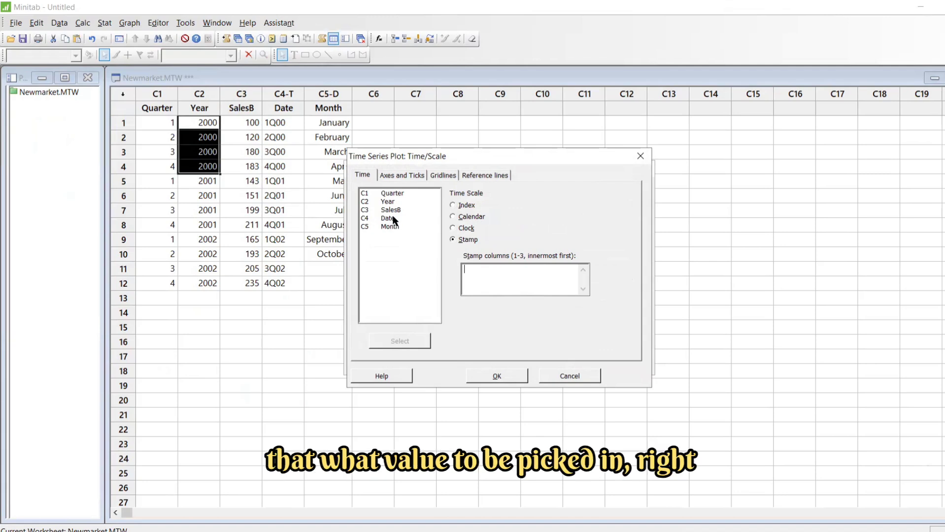
pyautogui.click(393, 202)
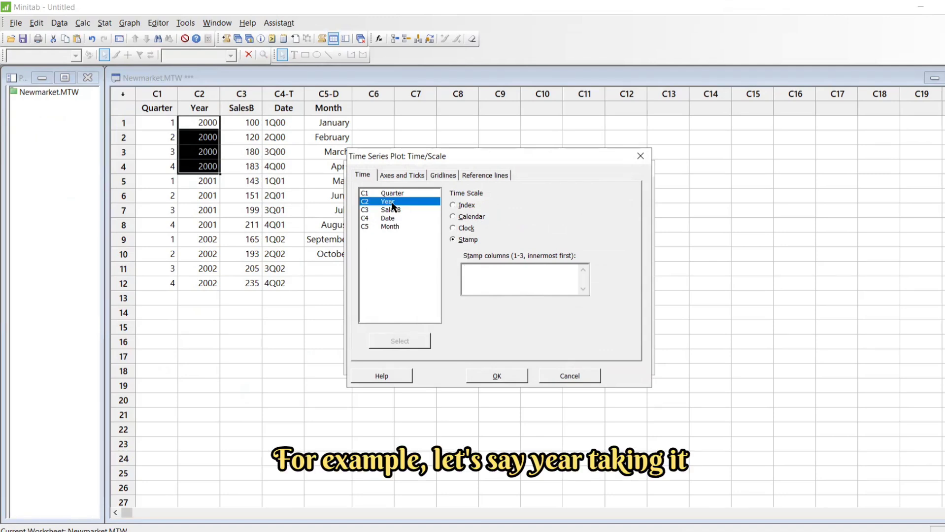
pyautogui.doubleClick(392, 202)
pyautogui.click(489, 370)
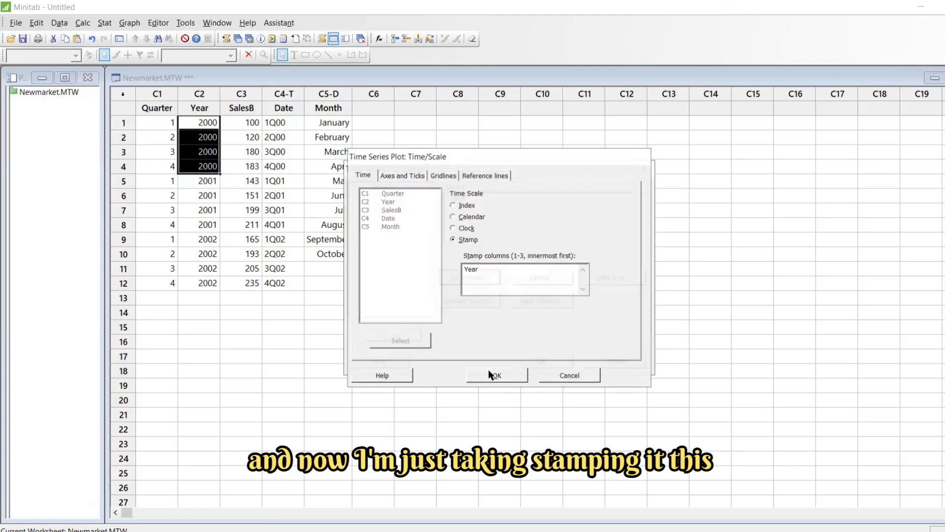
pyautogui.click(526, 359)
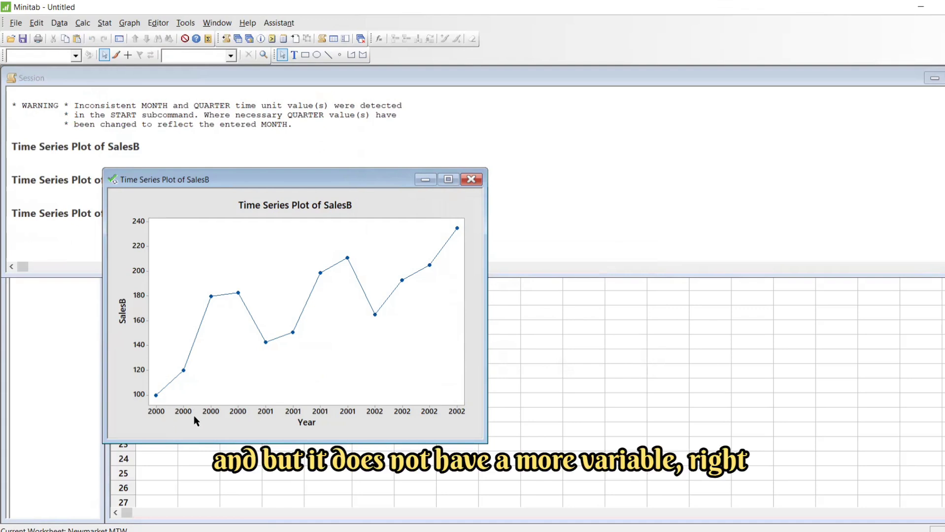
# Step: Add Quarter as a second stamp column after Year and regenerate the SalesB time series plot
pyautogui.hotkey('ctrl', 'e')
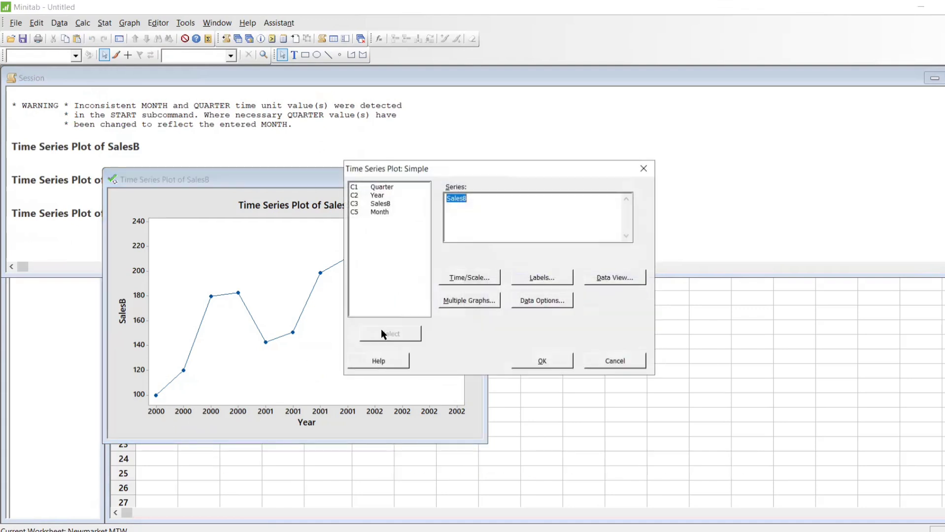
pyautogui.click(490, 277)
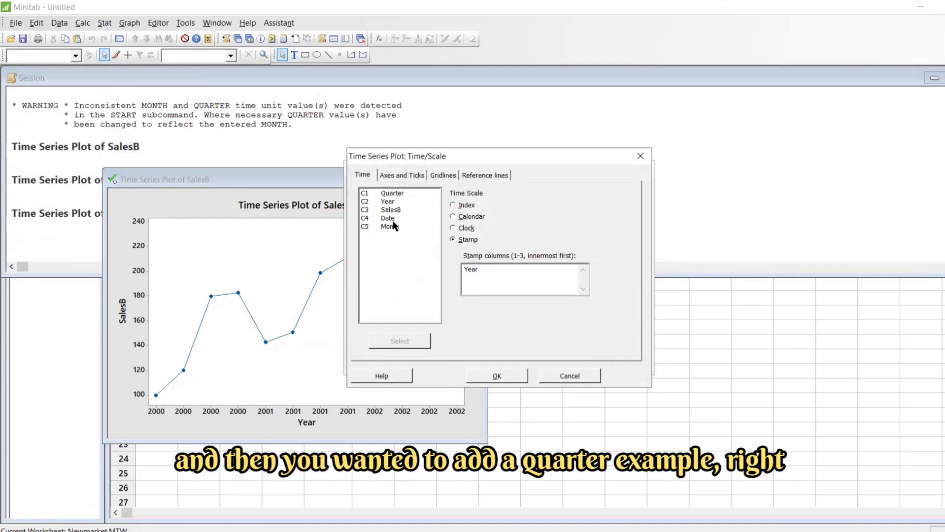
pyautogui.doubleClick(392, 193)
pyautogui.click(490, 376)
pyautogui.click(513, 361)
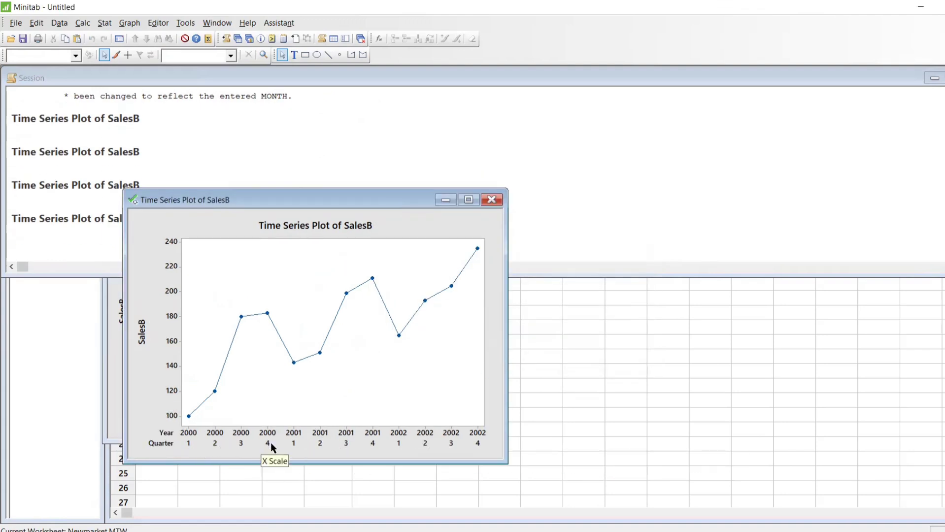
# Step: Add Month as a third stamp column after Year and Quarter, regenerate the SalesB time series plot and maximize it
pyautogui.hotkey('ctrl', 'e')
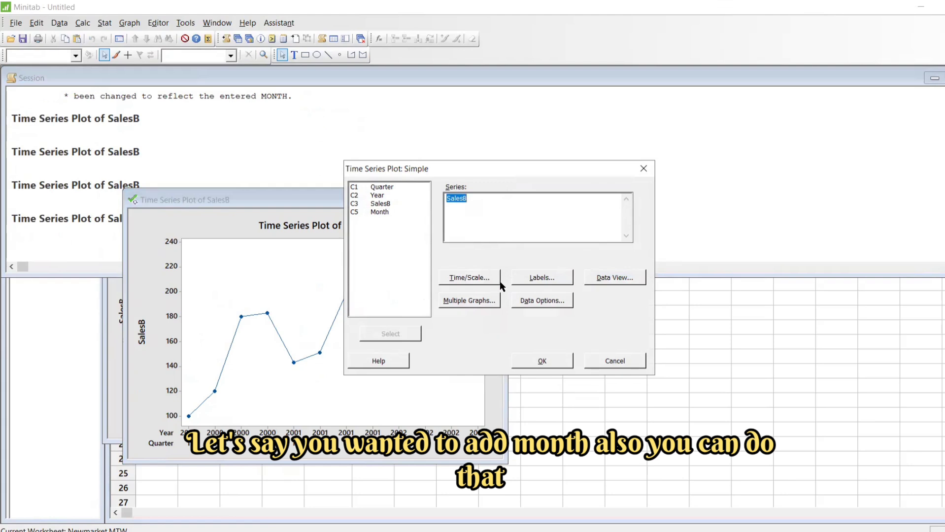
pyautogui.click(476, 279)
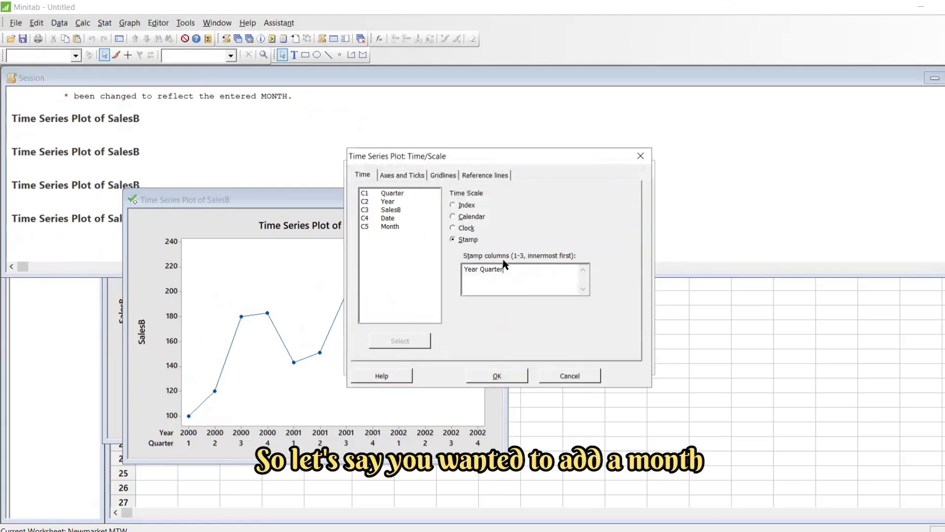
pyautogui.doubleClick(390, 227)
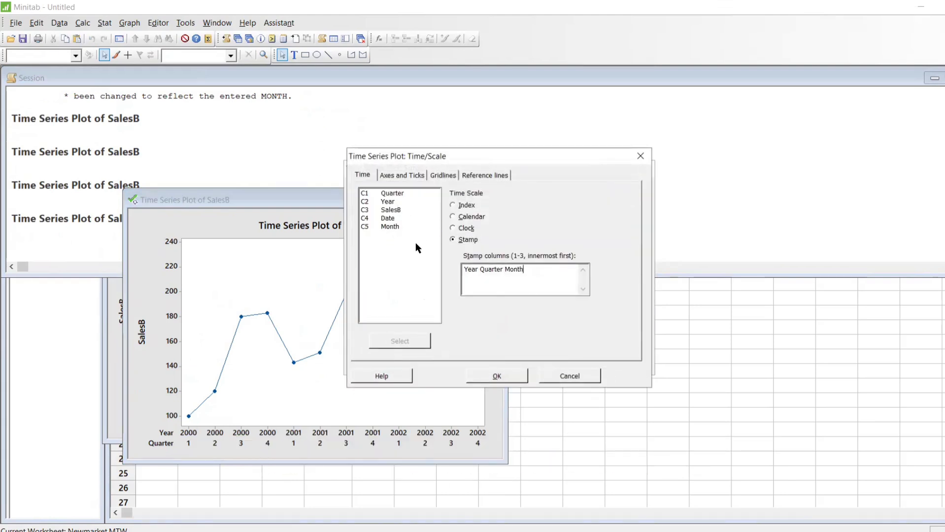
pyautogui.click(496, 376)
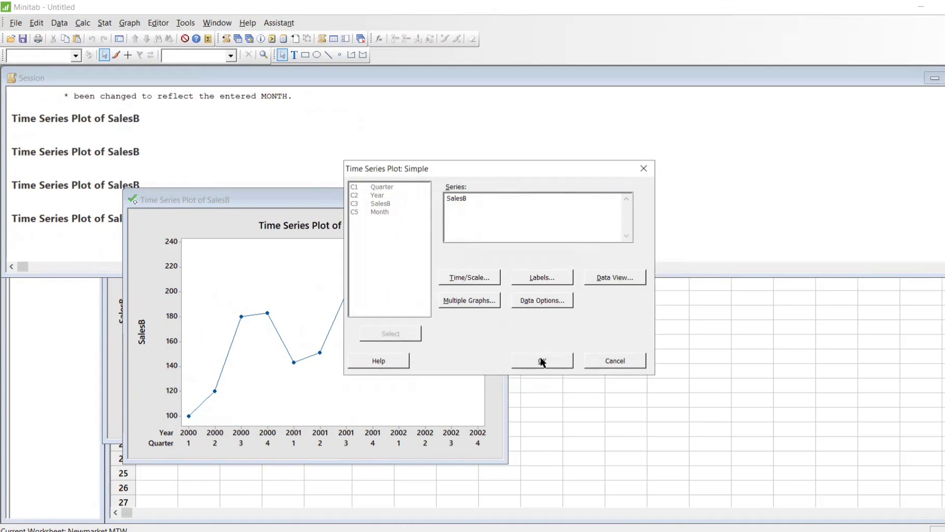
pyautogui.click(541, 359)
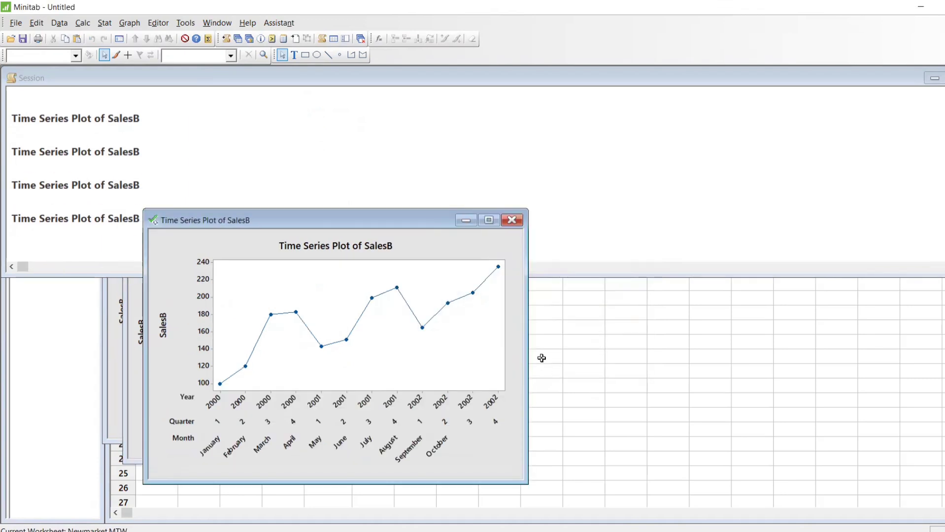
pyautogui.click(489, 220)
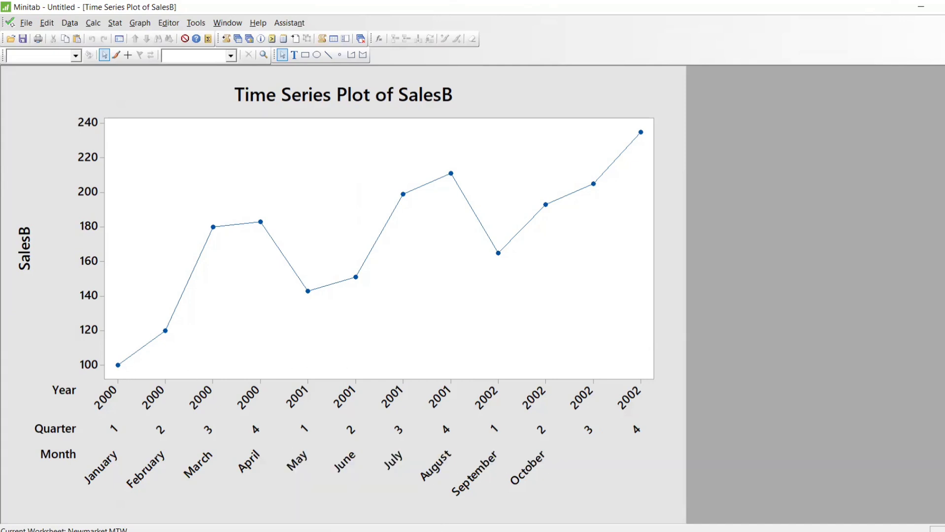
# Step: Open the help for the simple time series plot and look up the graph scale options through its Time/Scale topic
pyautogui.moveTo(428, 531)
pyautogui.hotkey('ctrl', 'e')
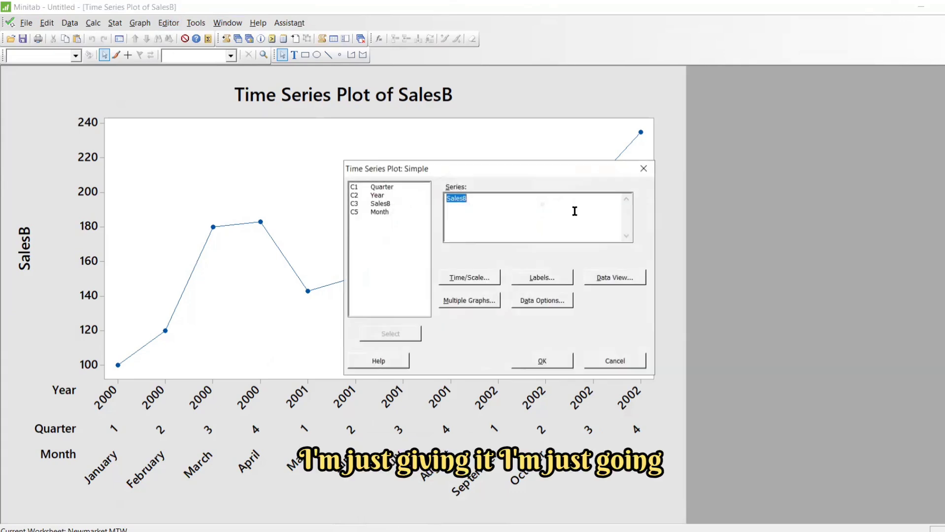
pyautogui.click(389, 360)
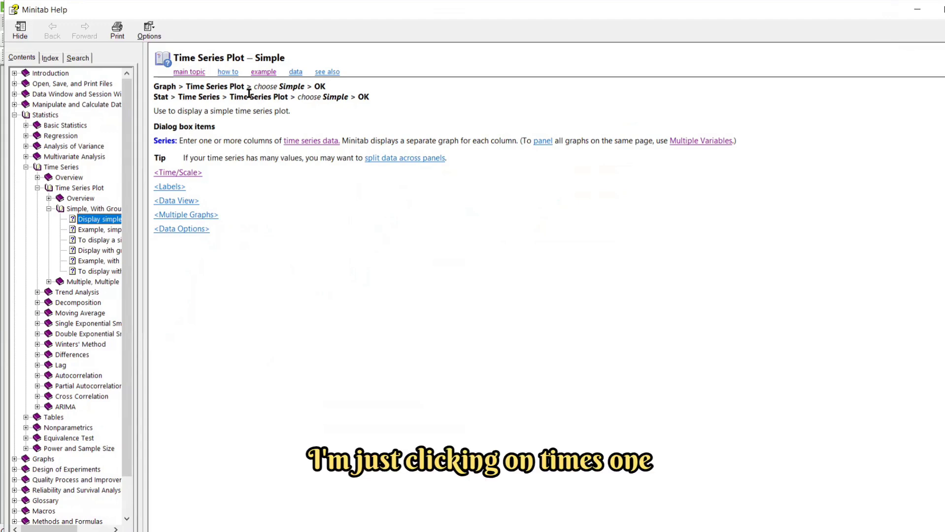
pyautogui.click(180, 173)
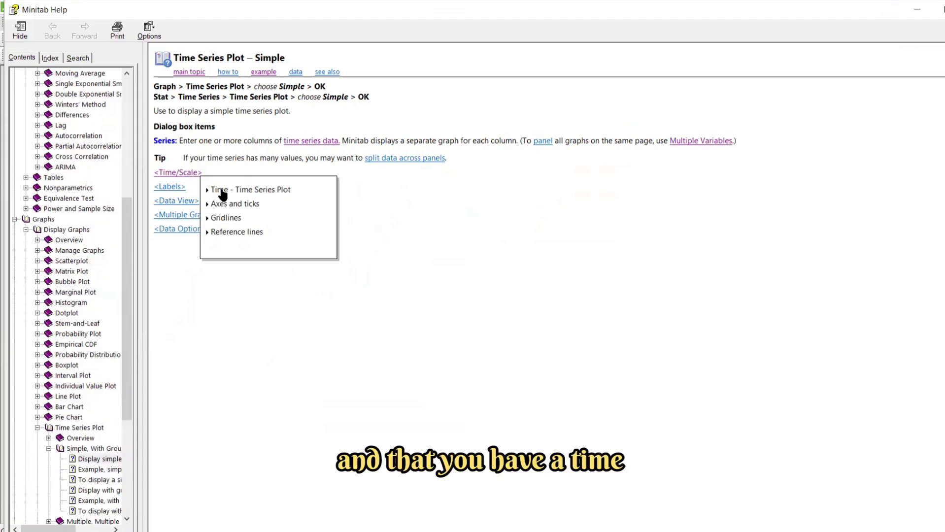
pyautogui.click(219, 191)
pyautogui.click(207, 100)
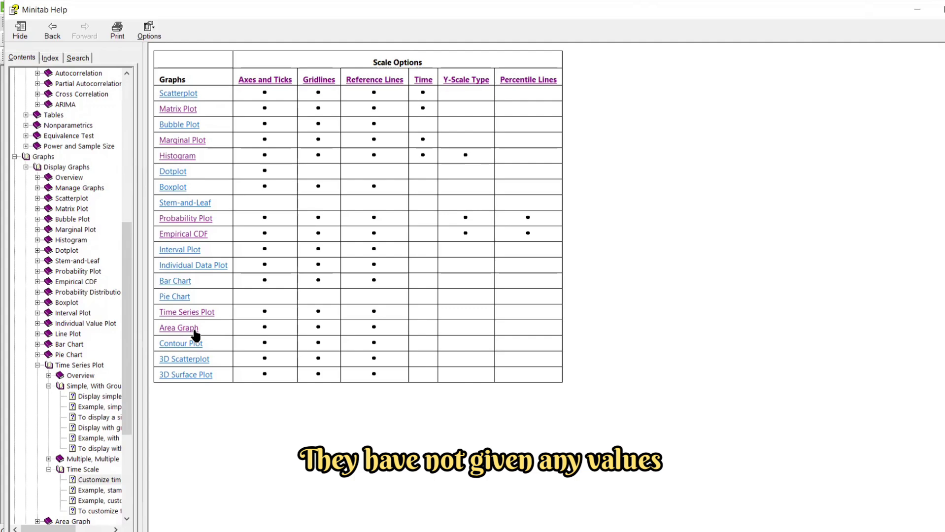
# Step: Open the Area Graph help topic and read its example of using a stamp for the x-axis
pyautogui.click(179, 328)
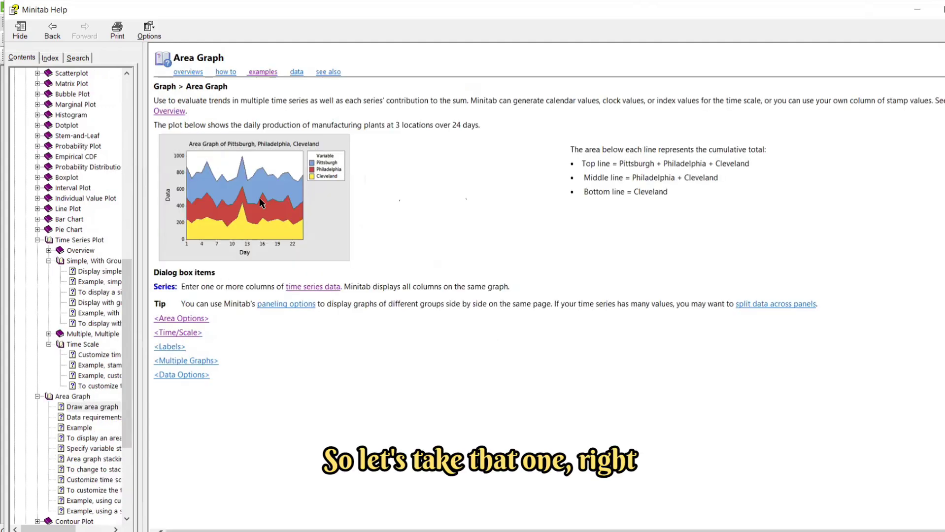
pyautogui.click(260, 73)
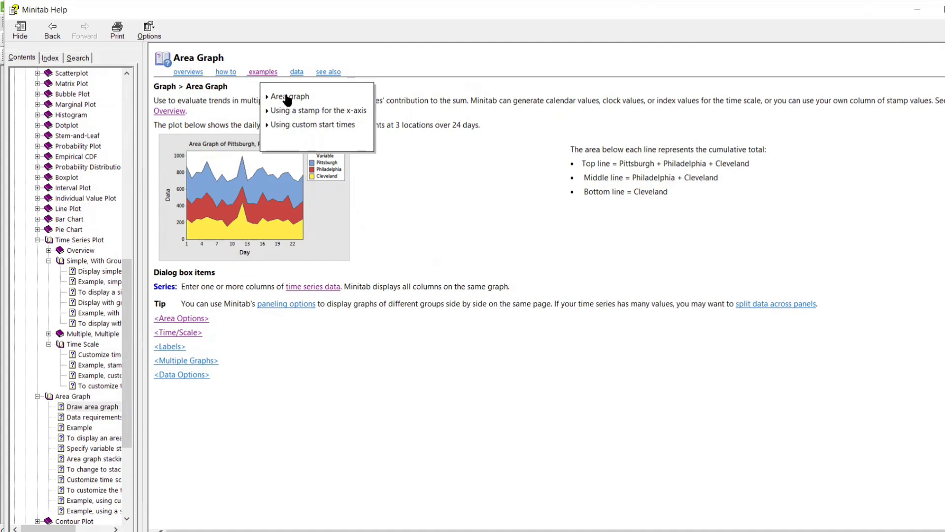
pyautogui.click(314, 111)
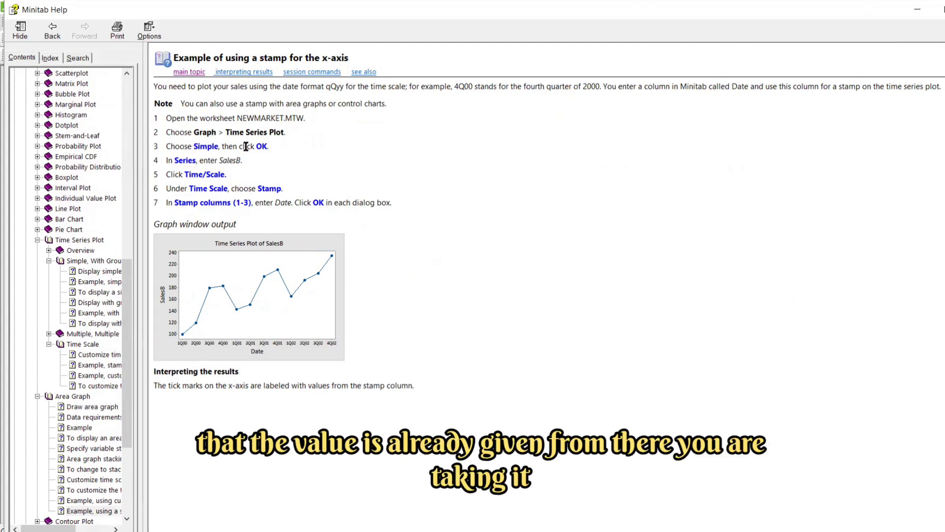
# Step: Return to the Area Graph help topic and read its example of using custom start times
pyautogui.click(190, 72)
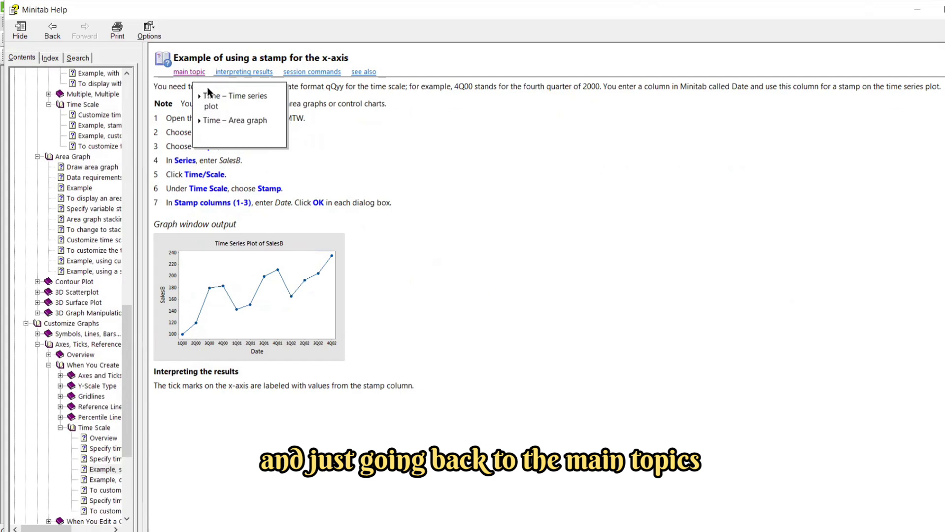
pyautogui.click(52, 29)
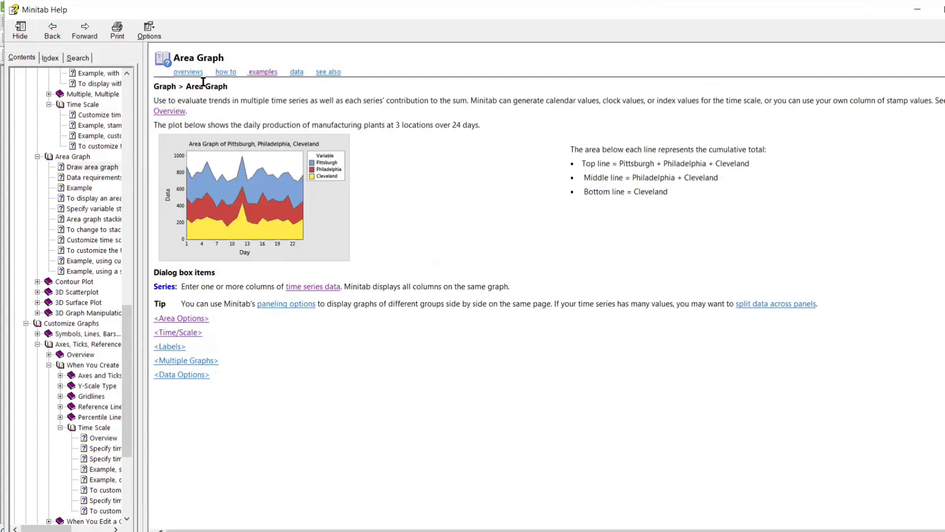
pyautogui.click(264, 73)
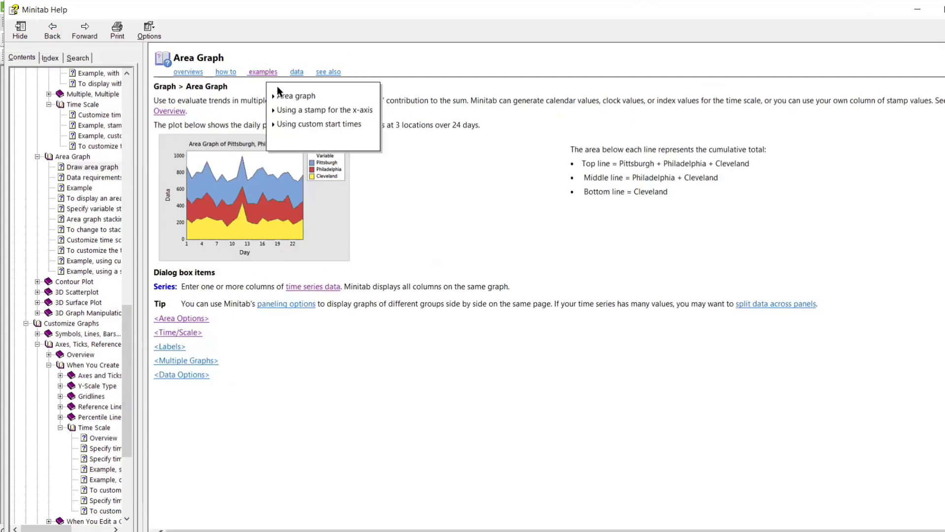
pyautogui.click(299, 126)
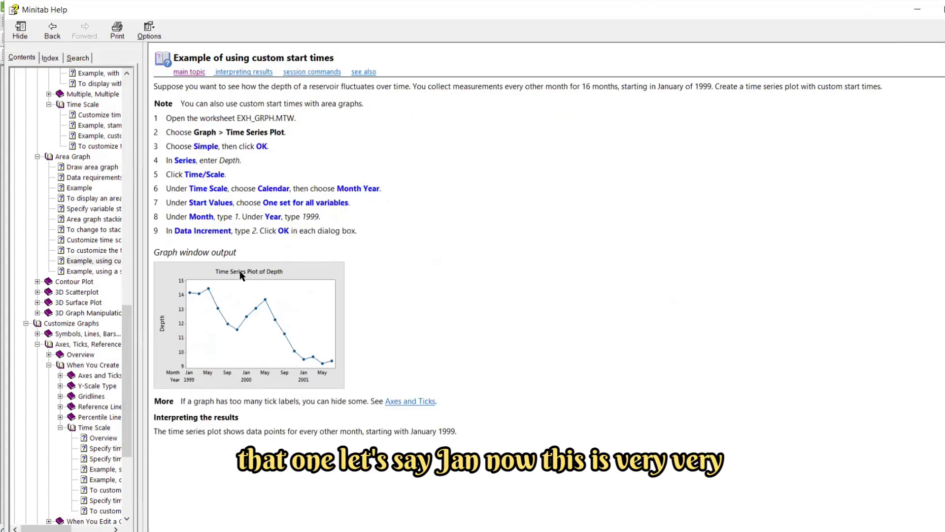
# Step: Copy the worksheet name EXH_GRPH.MTW from the help example and open that worksheet from the Minitab Sample Data folder
pyautogui.moveTo(237, 118); pyautogui.dragTo(291, 118)
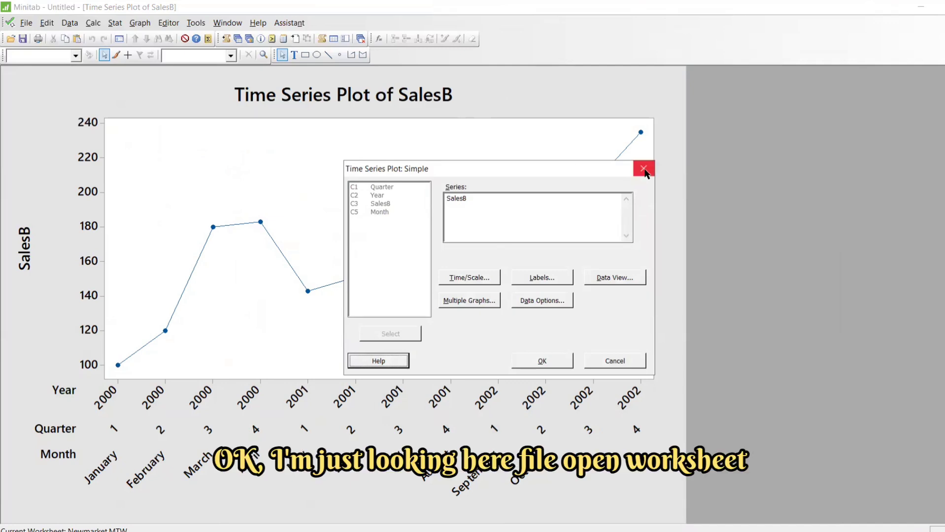
pyautogui.click(645, 169)
pyautogui.click(26, 23)
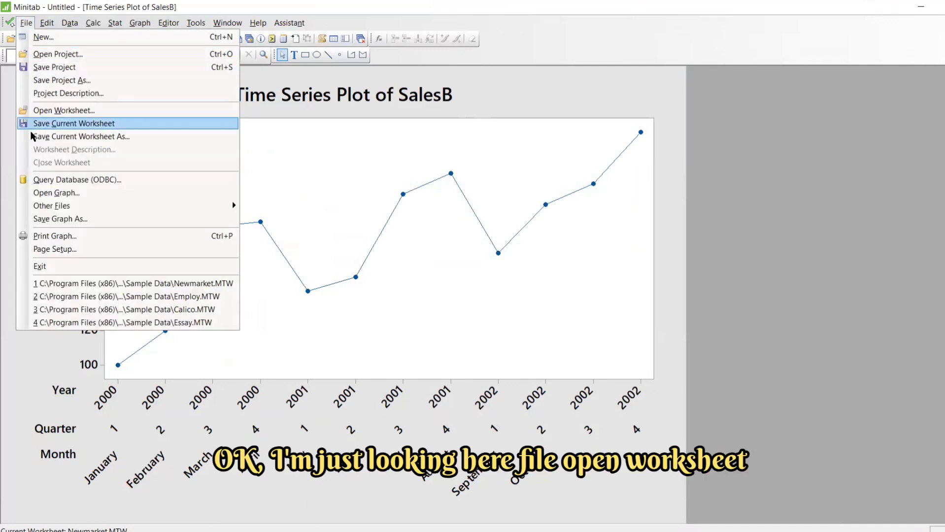
pyautogui.click(37, 110)
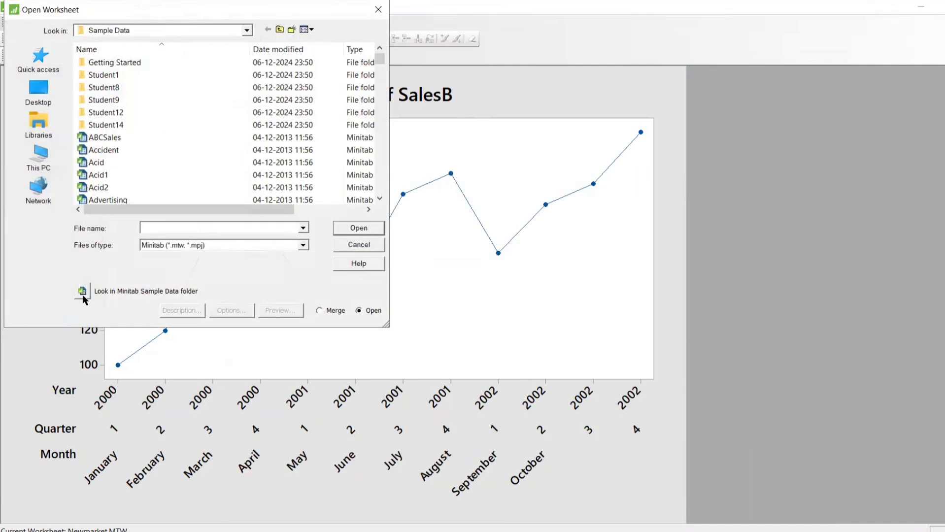
pyautogui.write('Exh_grph.MTW')
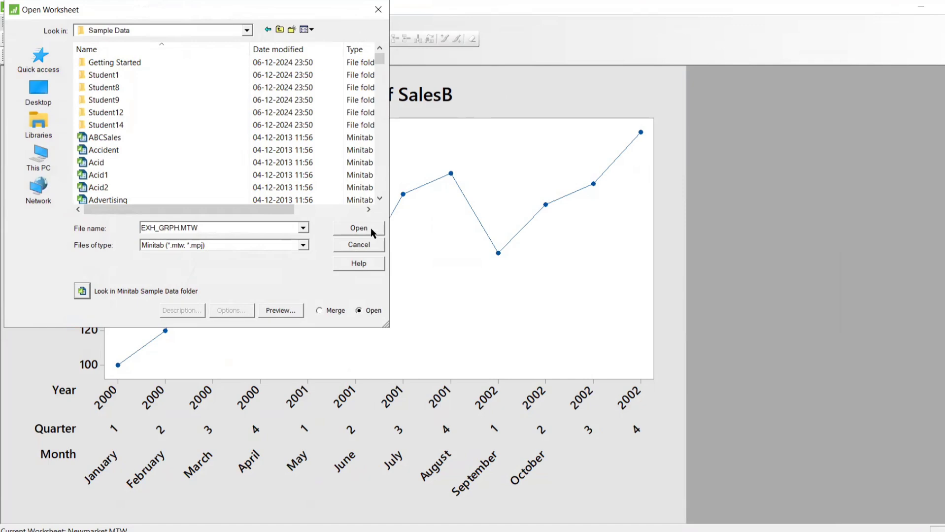
pyautogui.click(370, 228)
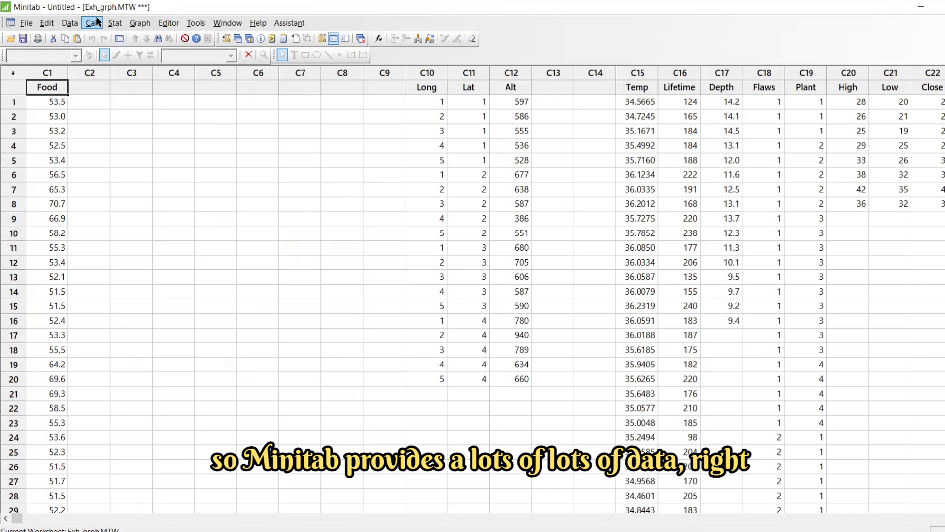
# Step: Move the Depth column from C17 to the empty column C2, next to Food
pyautogui.click(722, 73)
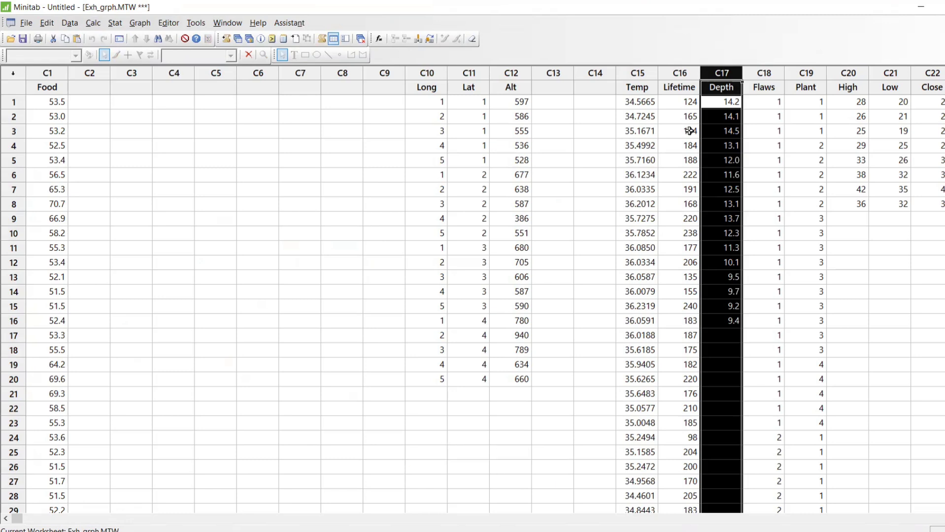
pyautogui.press('Delete')
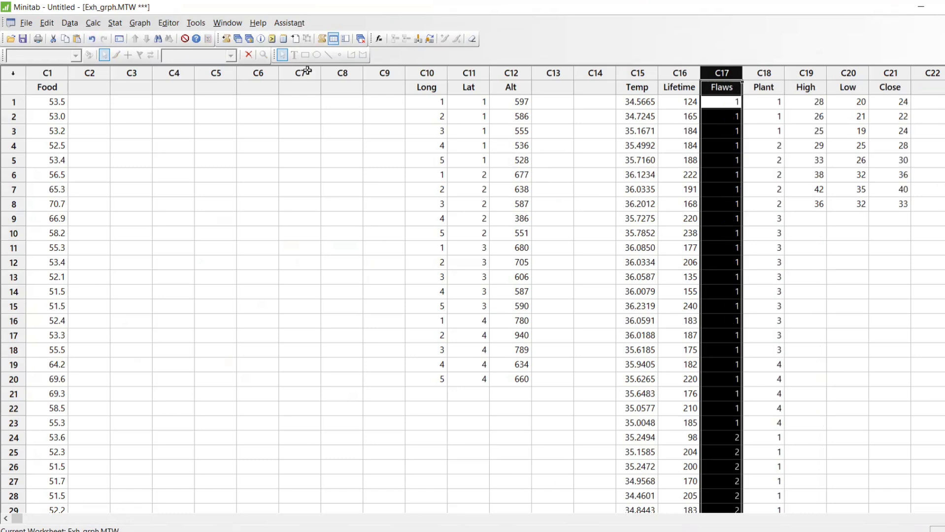
pyautogui.click(101, 72)
pyautogui.write('Depth 14.2 14.1 14.5 13.1 12.0 11.6 12.5 13.1 13.7 12.3 11.3 10.1 9.5 9.7 9.2 9.4')
pyautogui.click(92, 145)
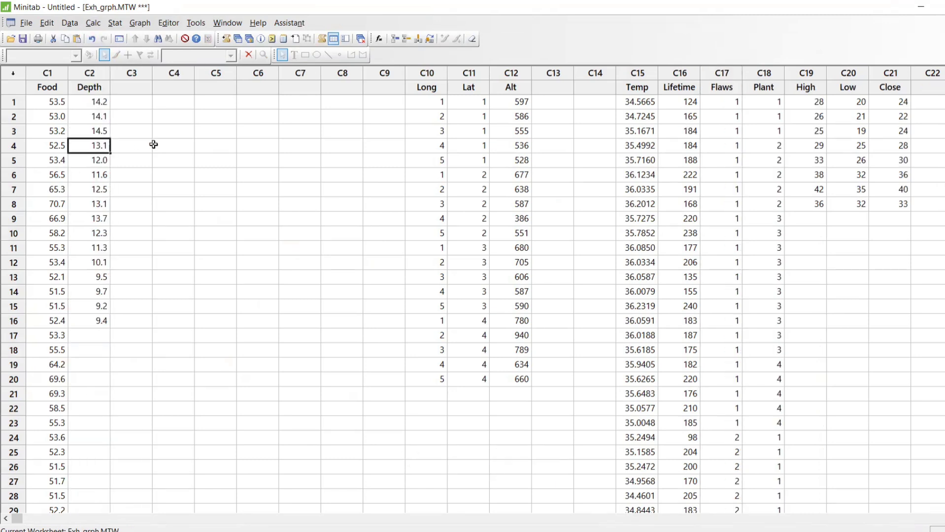
# Step: Select the Depth values, start an area graph with Depth as the series, and move the dialog clear of the data
pyautogui.moveTo(95, 102); pyautogui.dragTo(95, 319)
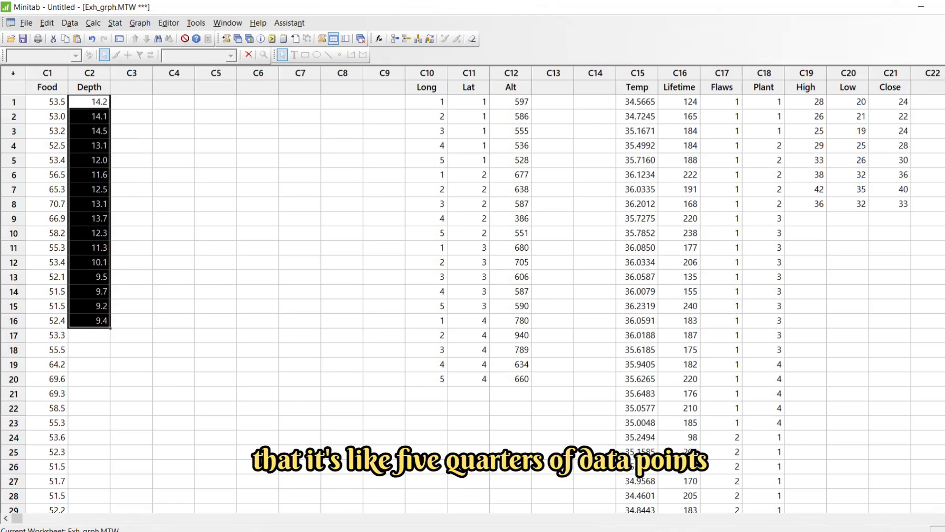
pyautogui.click(134, 26)
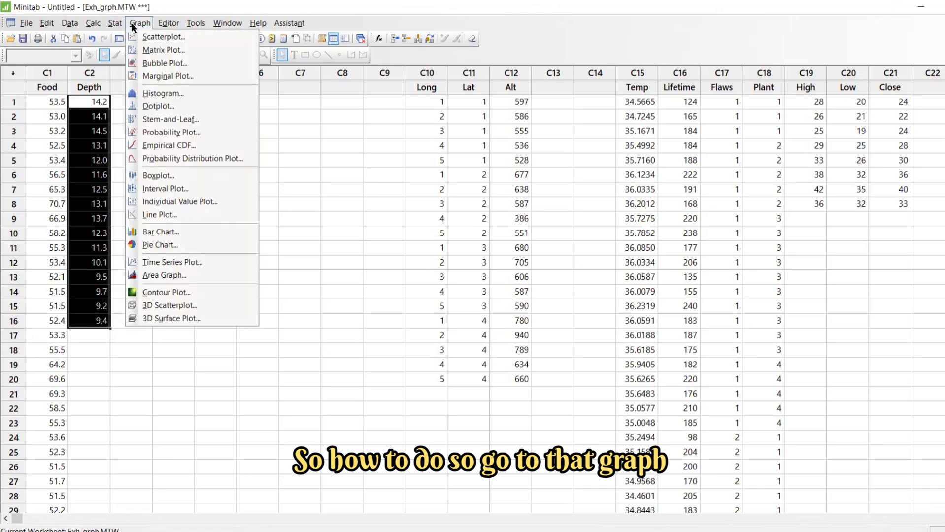
pyautogui.click(160, 274)
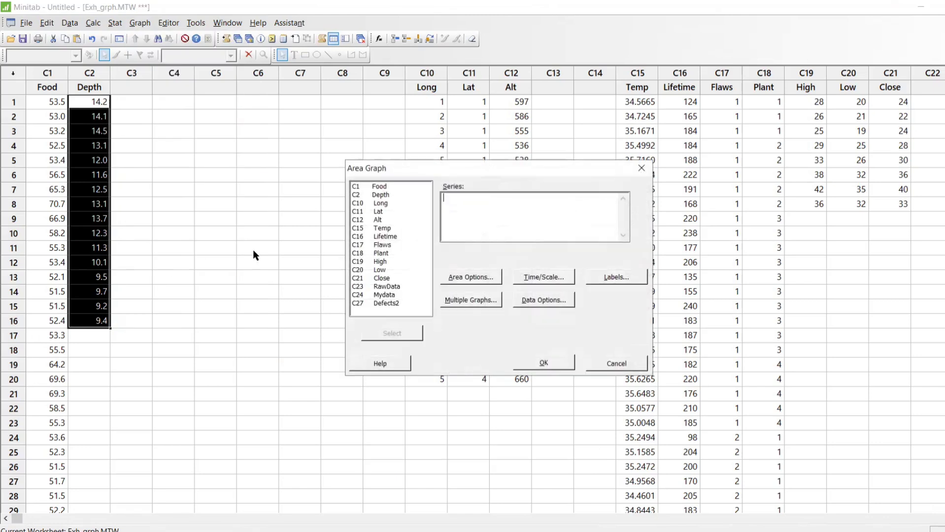
pyautogui.doubleClick(380, 195)
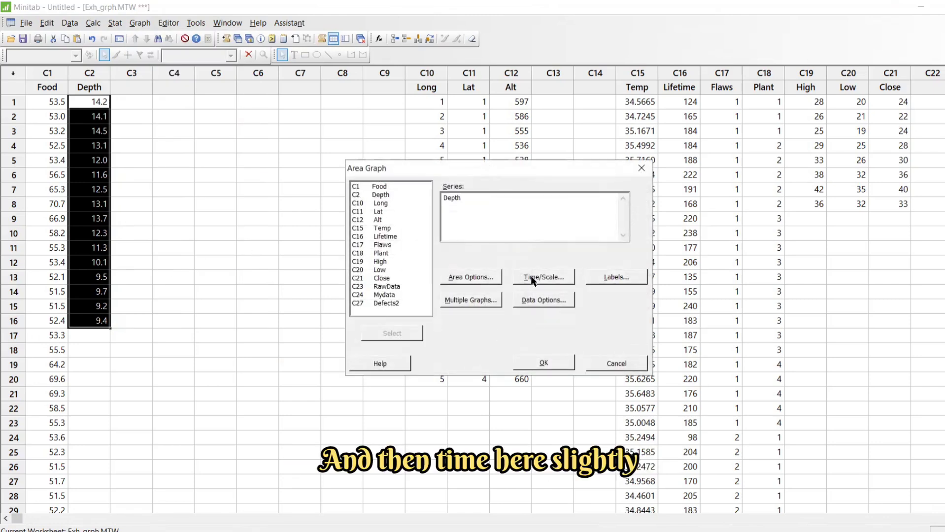
pyautogui.moveTo(511, 168); pyautogui.dragTo(346, 60)
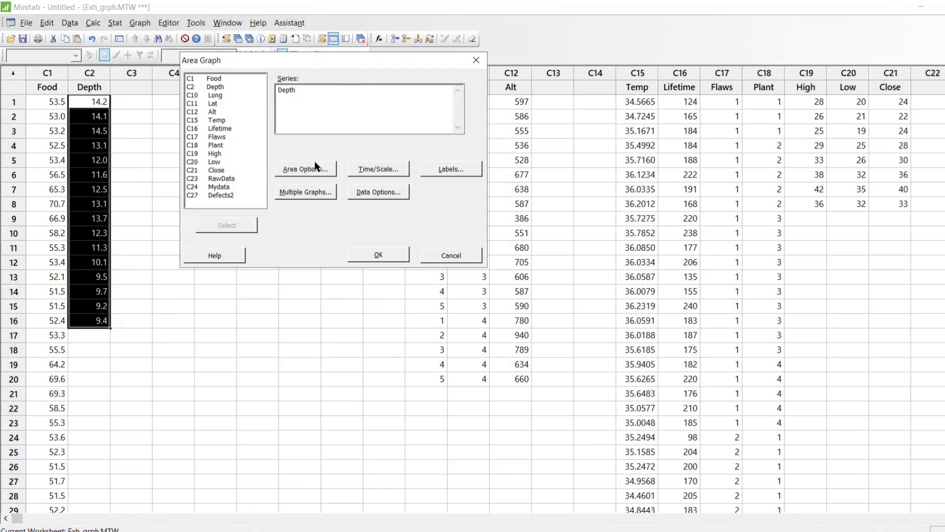
# Step: Set the time scale of the Depth area graph to Calendar with the Month Year option
pyautogui.click(378, 170)
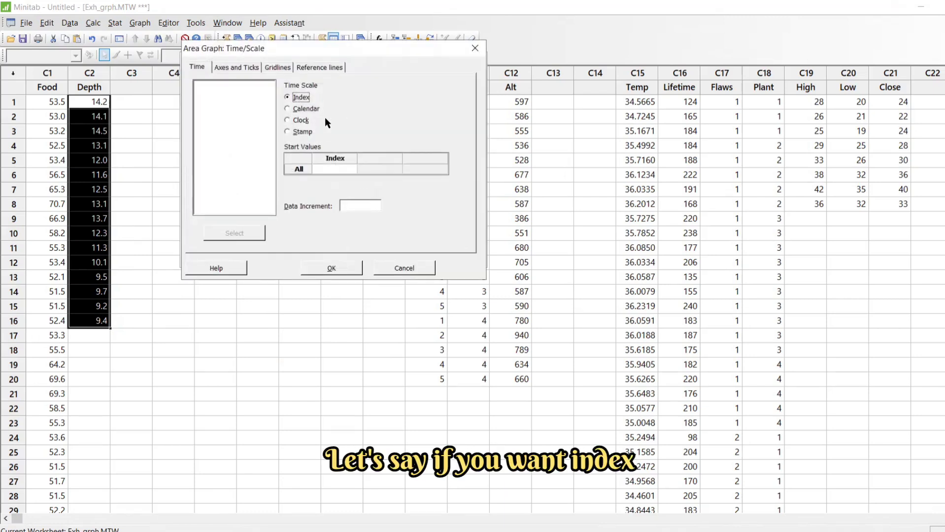
pyautogui.click(295, 109)
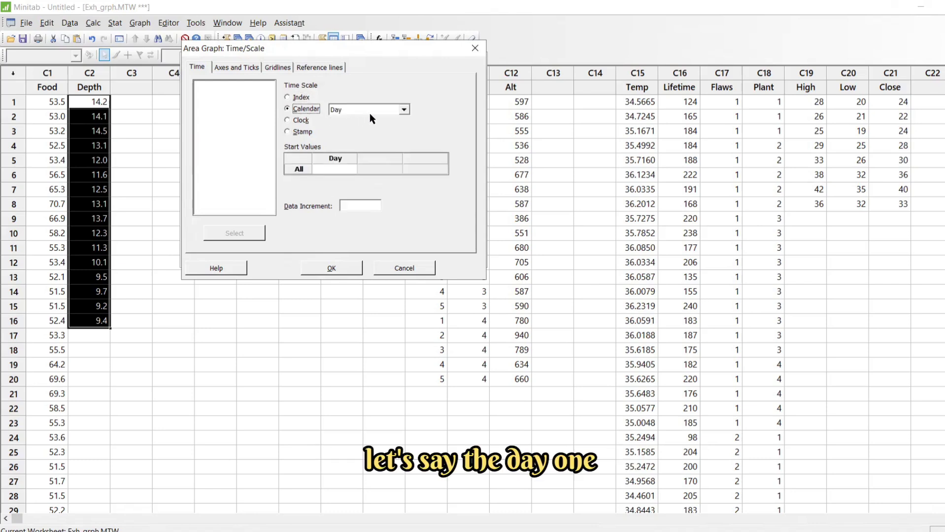
pyautogui.click(371, 108)
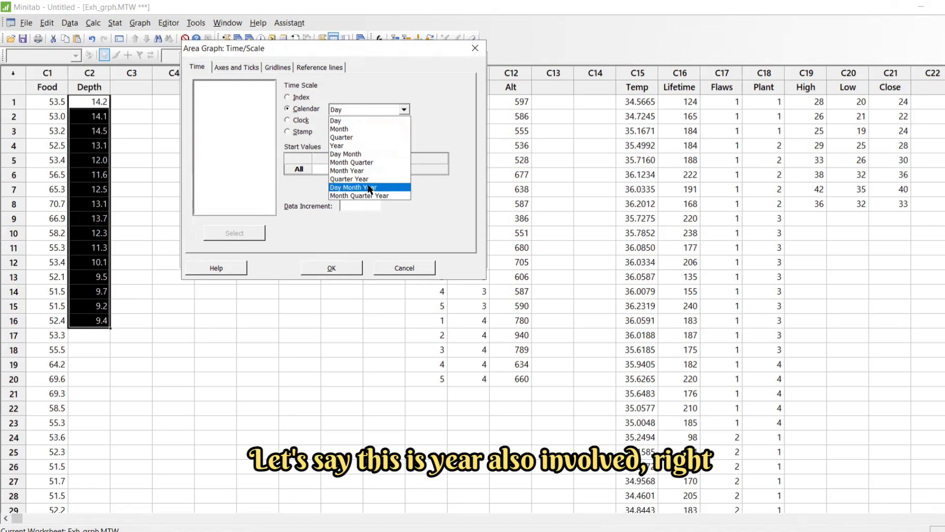
pyautogui.click(371, 171)
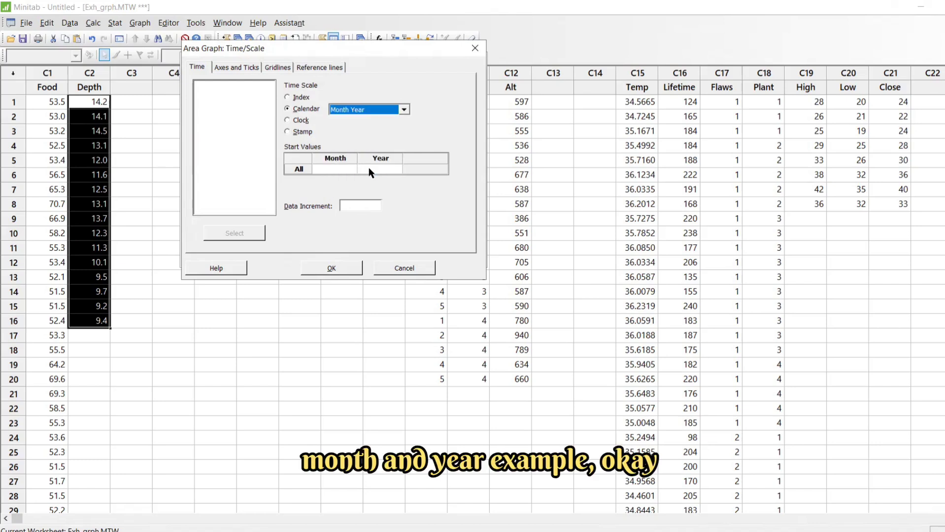
# Step: Set the start values to month 1 and year 2024, and create the area graph of Depth
pyautogui.click(341, 170)
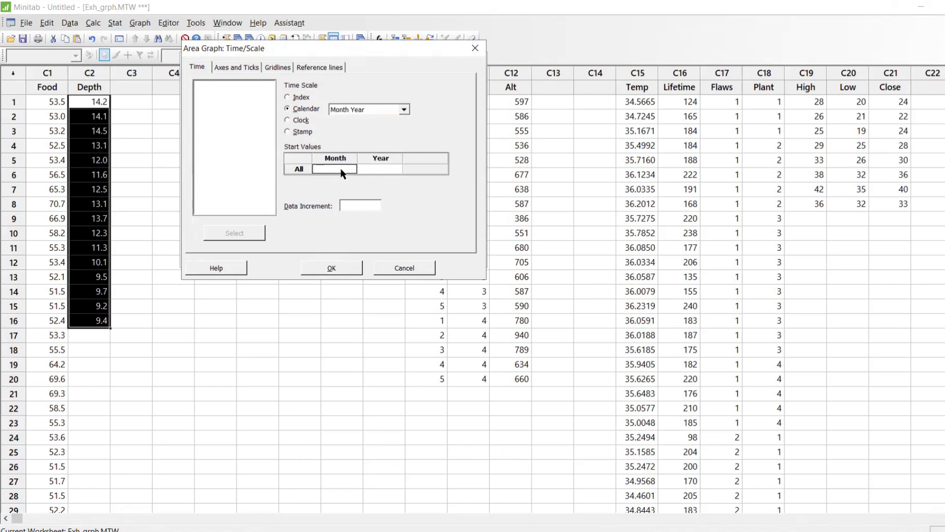
pyautogui.write('1')
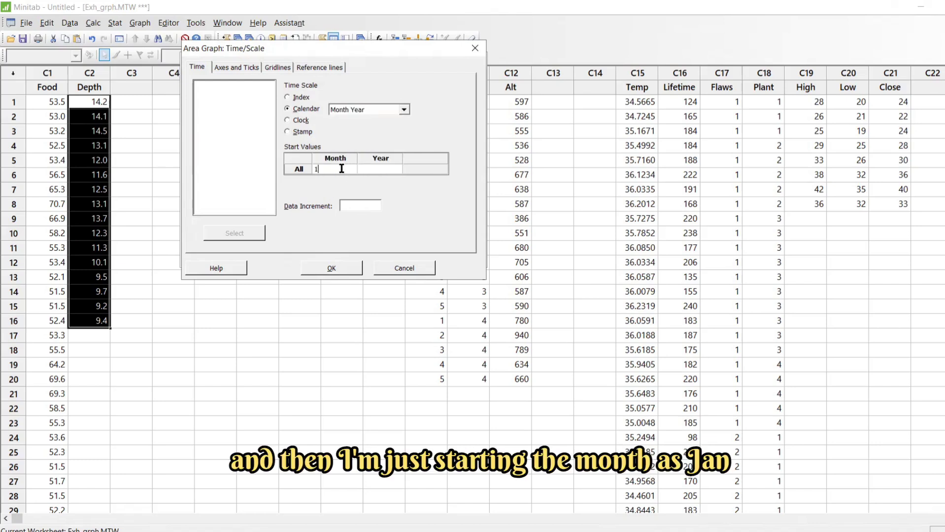
pyautogui.click(370, 168)
pyautogui.write('2')
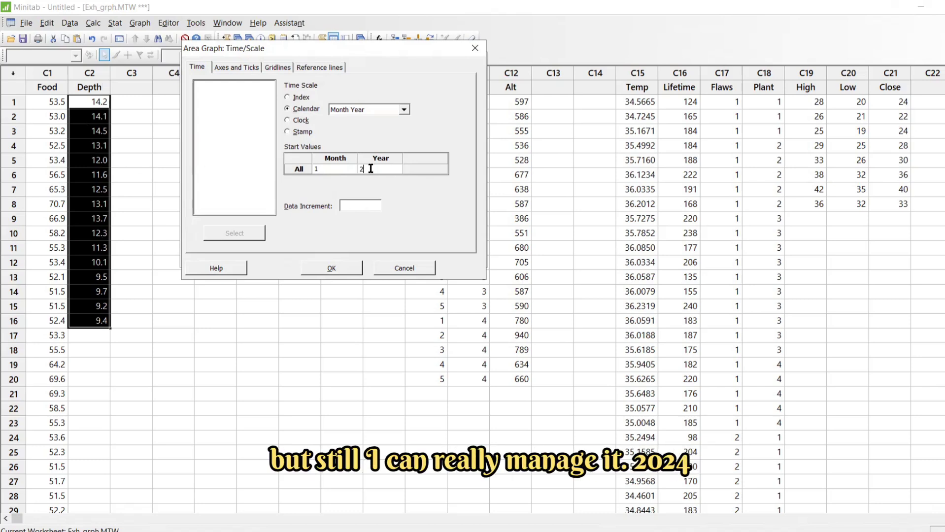
pyautogui.write('024')
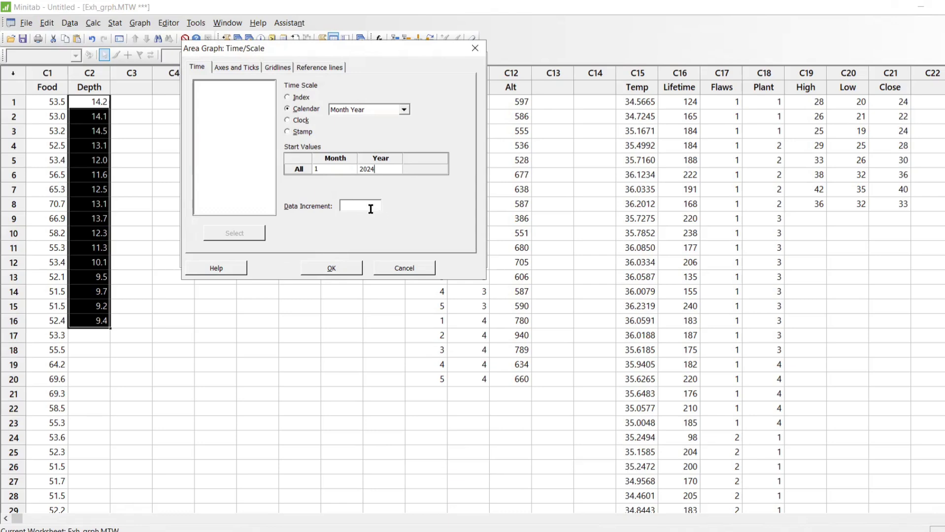
pyautogui.click(329, 268)
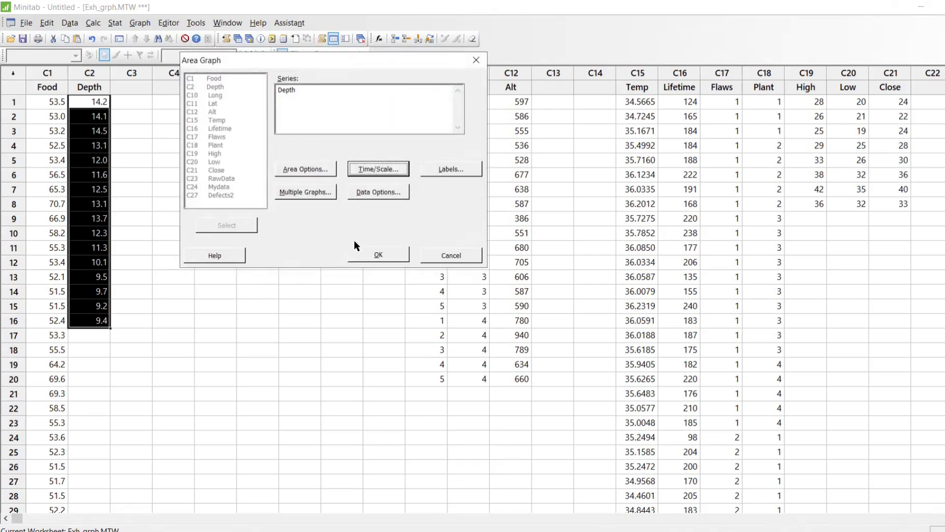
pyautogui.click(364, 253)
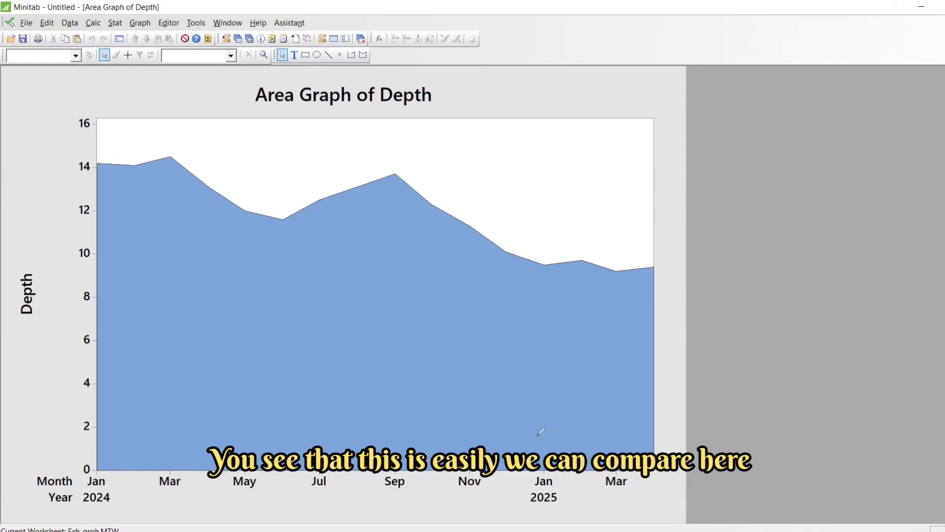
# Step: Mark January 2025 and January 2024 on the area graph to compare their depths, and clear the marks
pyautogui.moveTo(532, 480); pyautogui.dragTo(547, 263)
pyautogui.moveTo(99, 456); pyautogui.dragTo(125, 197)
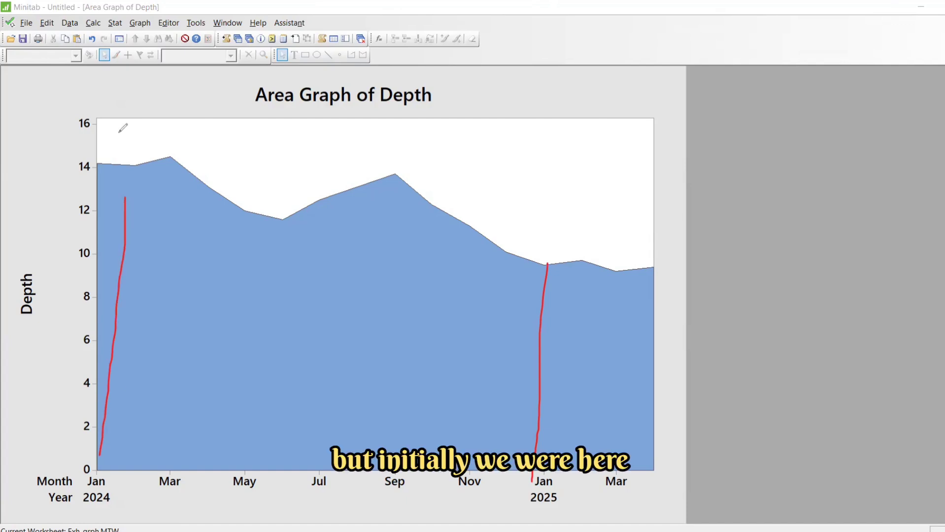
pyautogui.moveTo(122, 128); pyautogui.dragTo(118, 127)
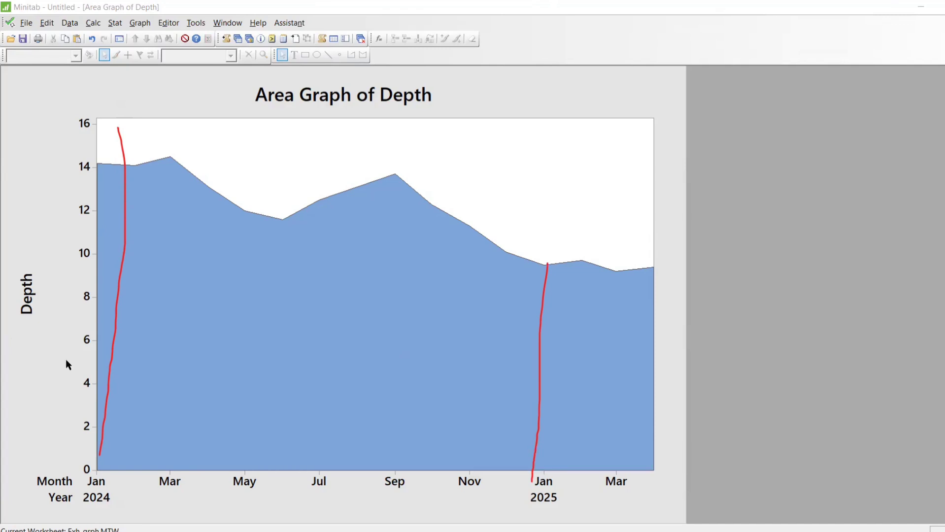
pyautogui.click(4, 474)
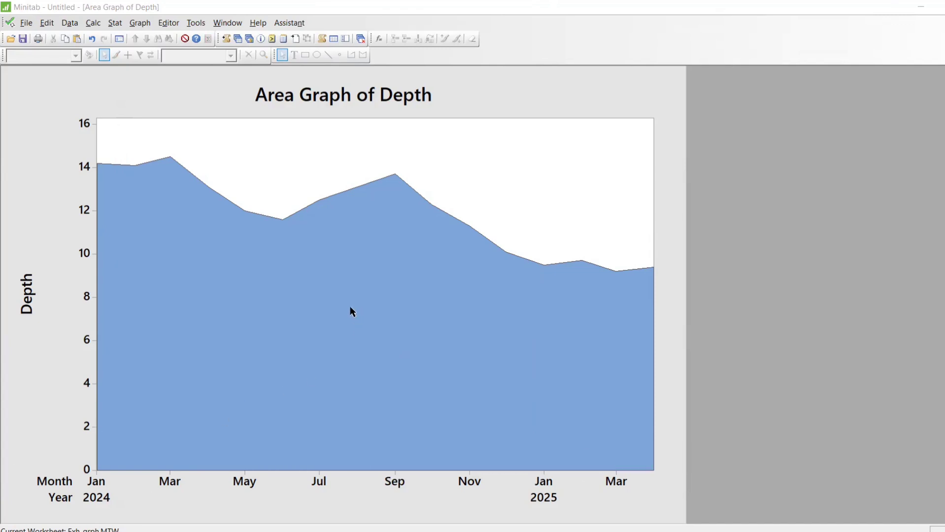
# Step: Reopen the last area graph setup for Depth and change its calendar time scale to Month Quarter Year
pyautogui.click(365, 256)
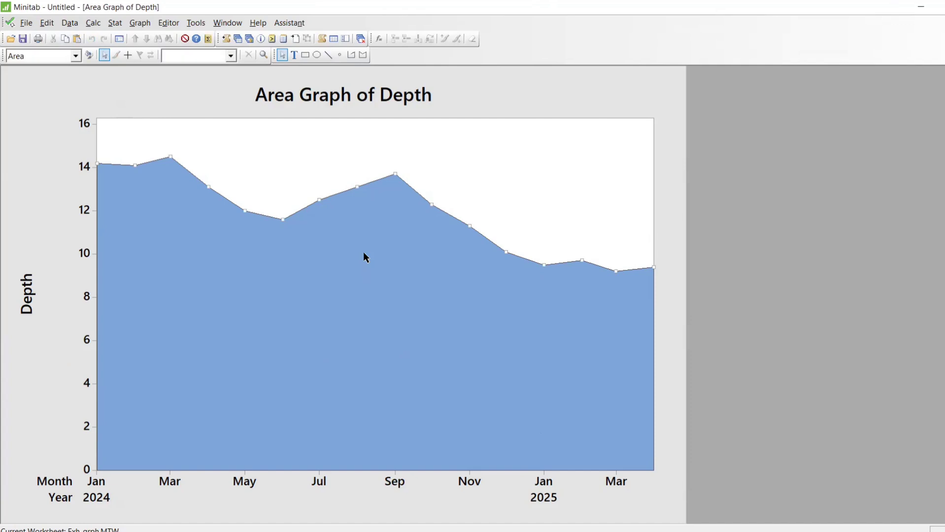
pyautogui.hotkey('ctrl', 'e')
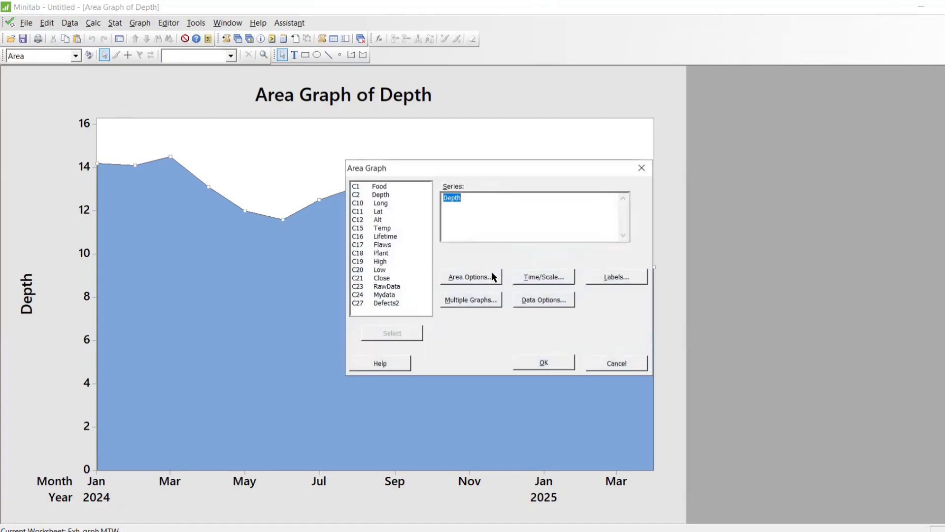
pyautogui.click(483, 272)
pyautogui.press('Return')
pyautogui.click(549, 270)
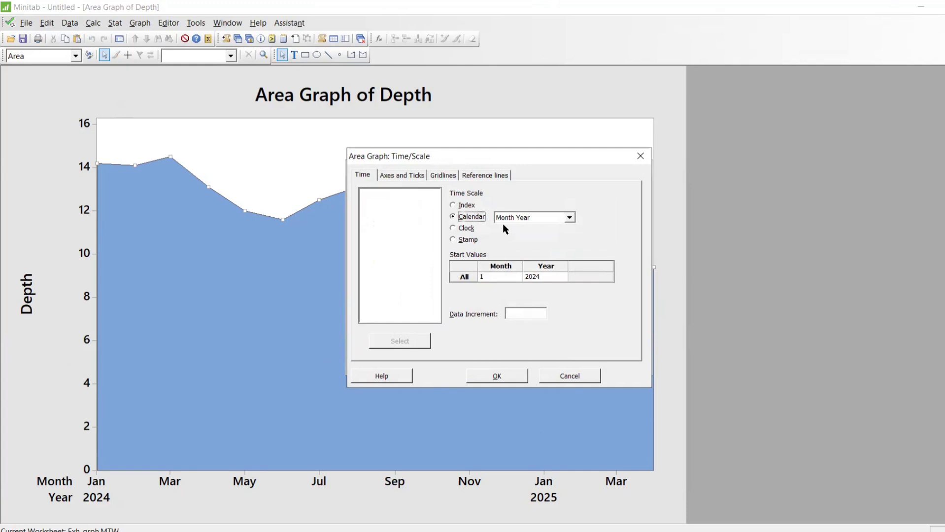
pyautogui.click(536, 216)
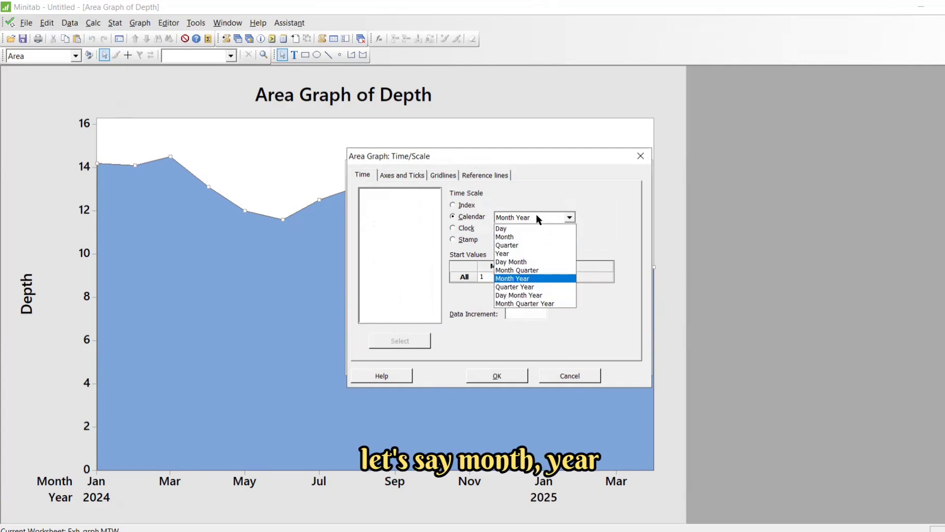
pyautogui.click(532, 305)
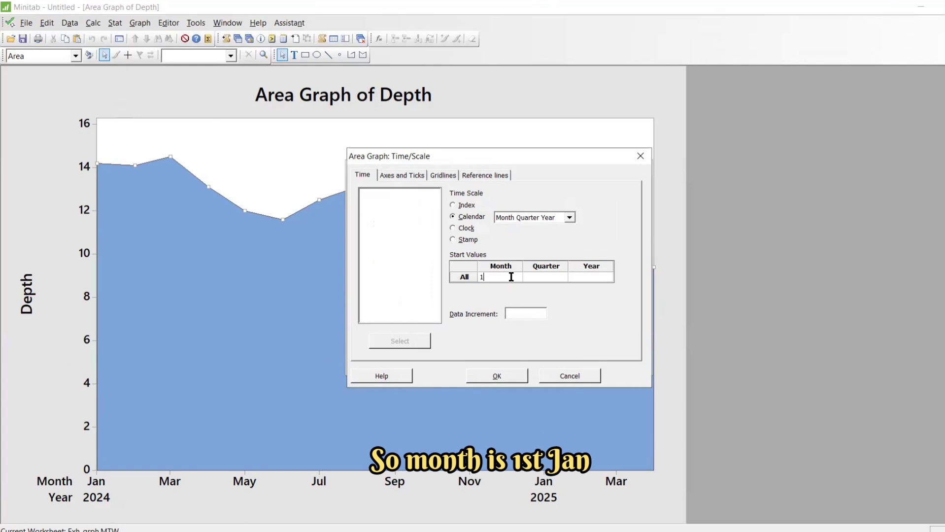
# Step: Set the start values to month 1, quarter 1 and year 2024, and create the area graph
pyautogui.write('1')
pyautogui.click(538, 277)
pyautogui.write('1')
pyautogui.click(584, 277)
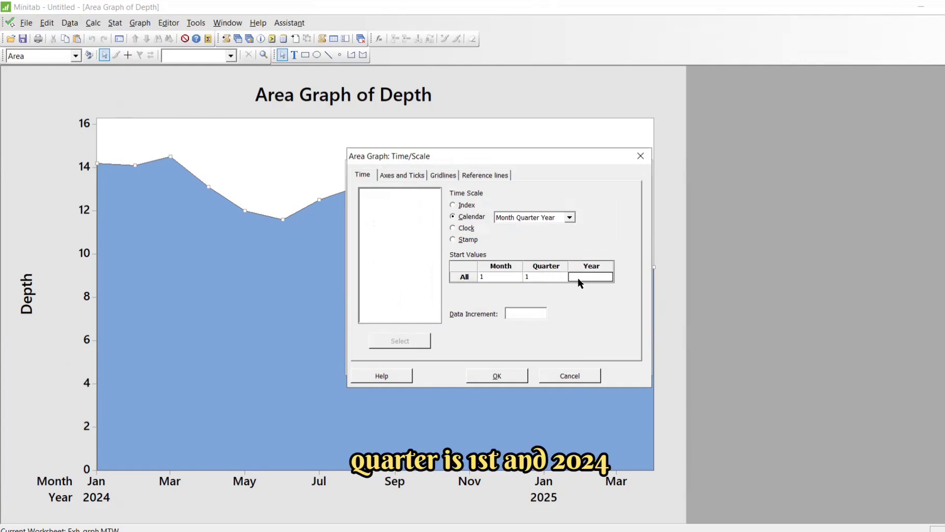
pyautogui.write('2024')
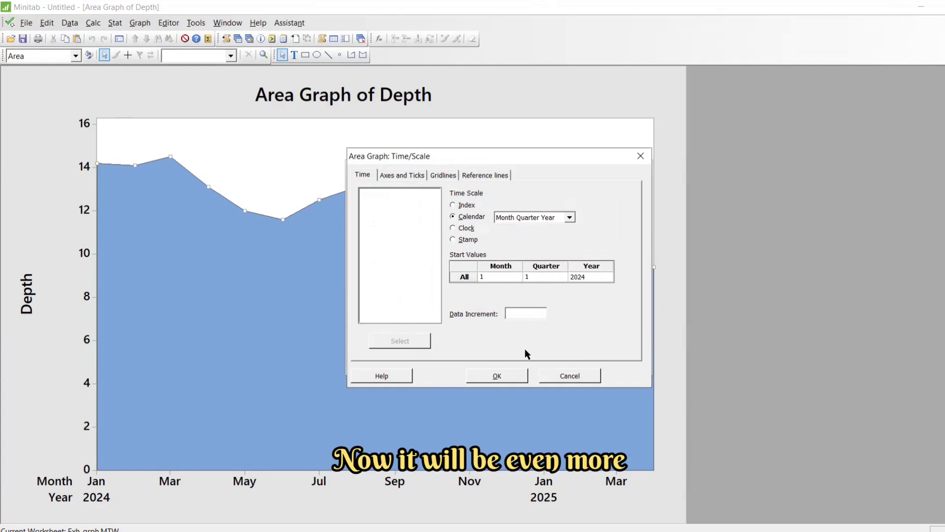
pyautogui.click(498, 375)
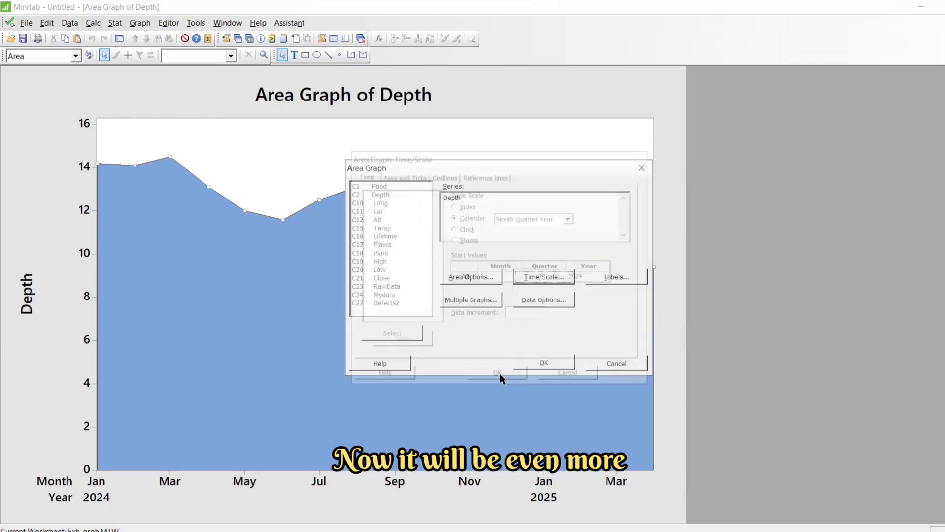
pyautogui.click(525, 363)
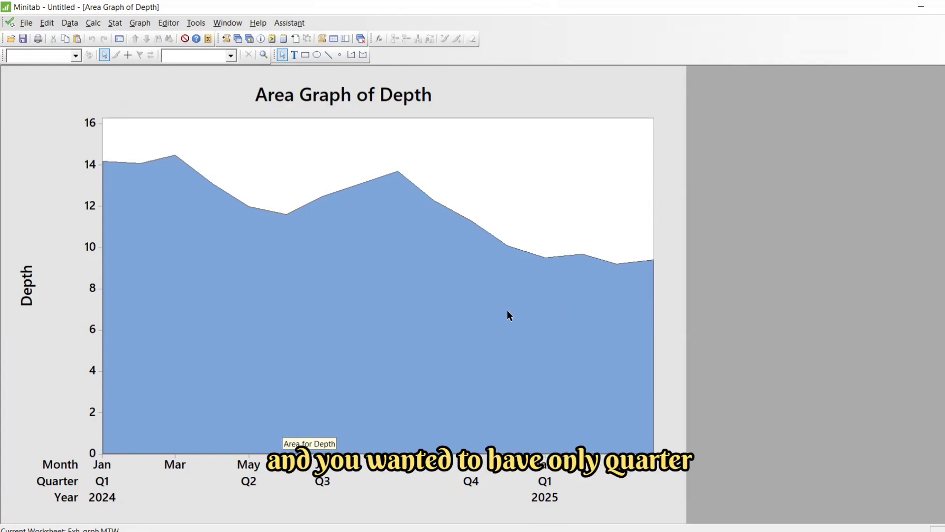
# Step: Create another area graph of Depth with the calendar time scale set to Quarter, starting at quarter 1
pyautogui.hotkey('ctrl', 'e')
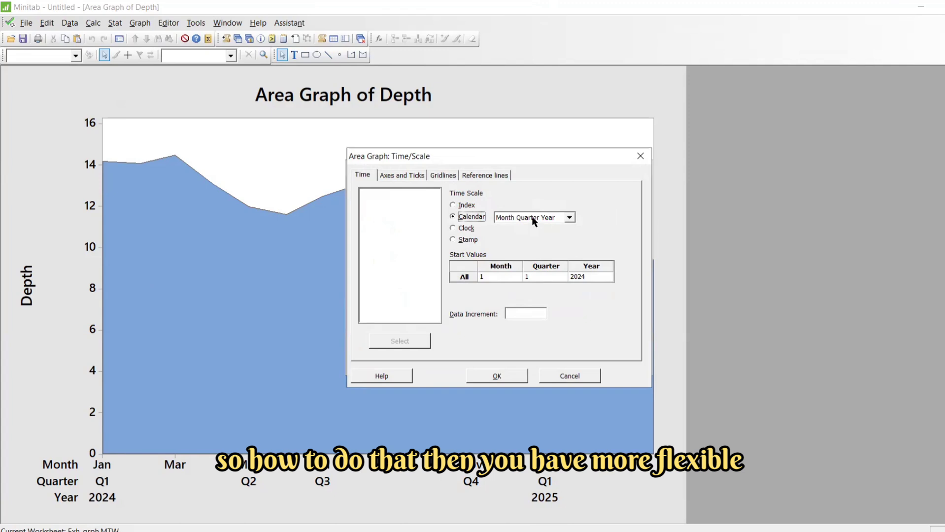
pyautogui.click(534, 219)
pyautogui.click(526, 245)
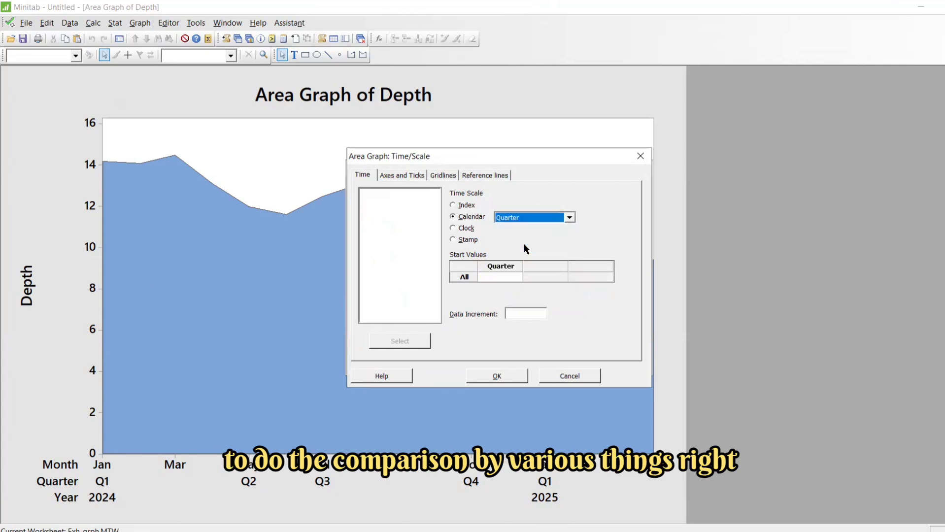
pyautogui.click(483, 274)
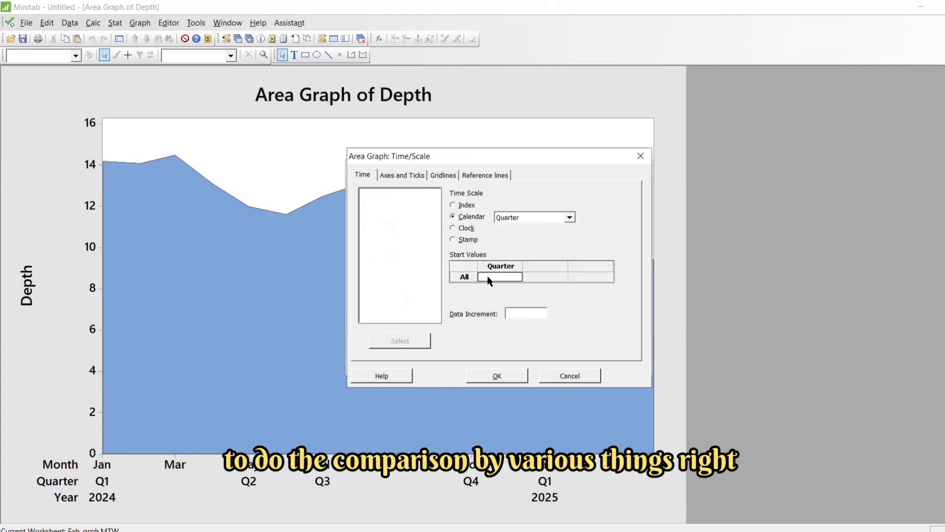
pyautogui.click(511, 373)
pyautogui.click(539, 362)
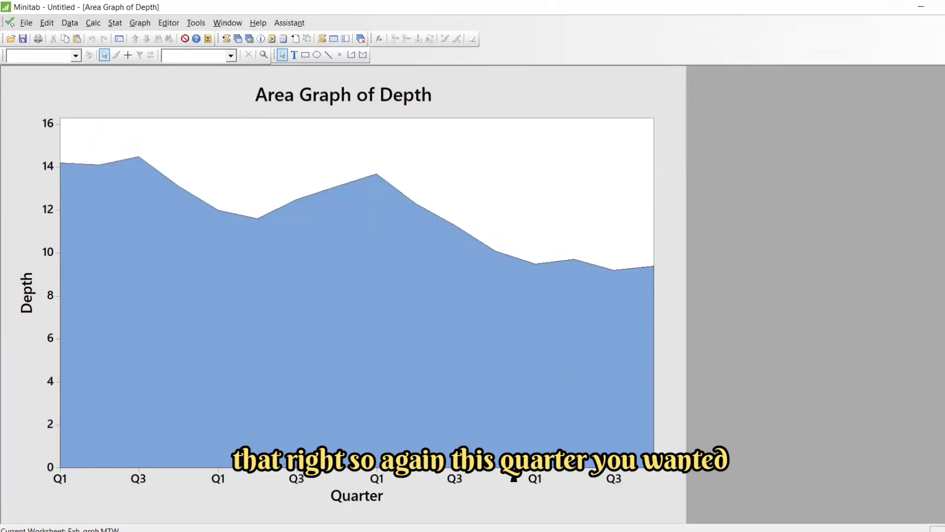
# Step: Create another area graph of Depth with a Quarter Year calendar scale, starting at quarter 1 of 2024
pyautogui.hotkey('ctrl', 'e')
pyautogui.click(520, 275)
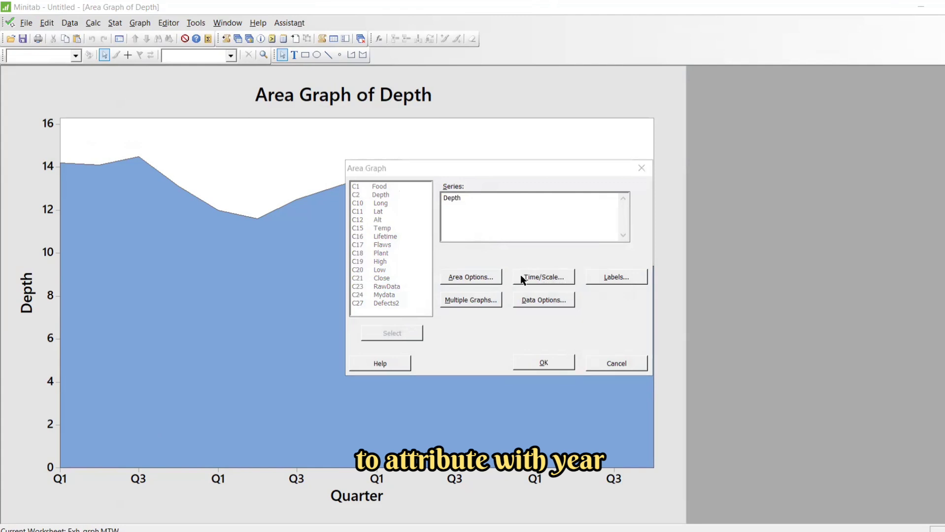
pyautogui.click(522, 218)
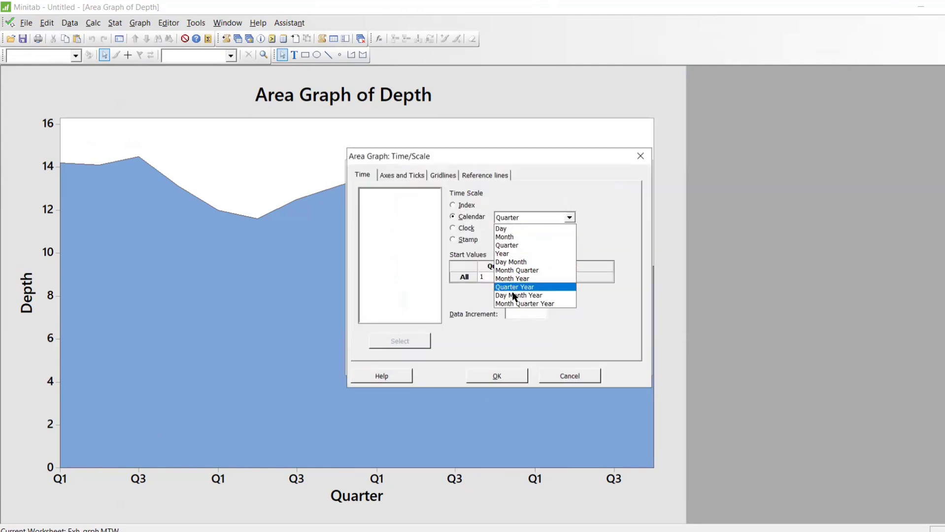
pyautogui.click(518, 290)
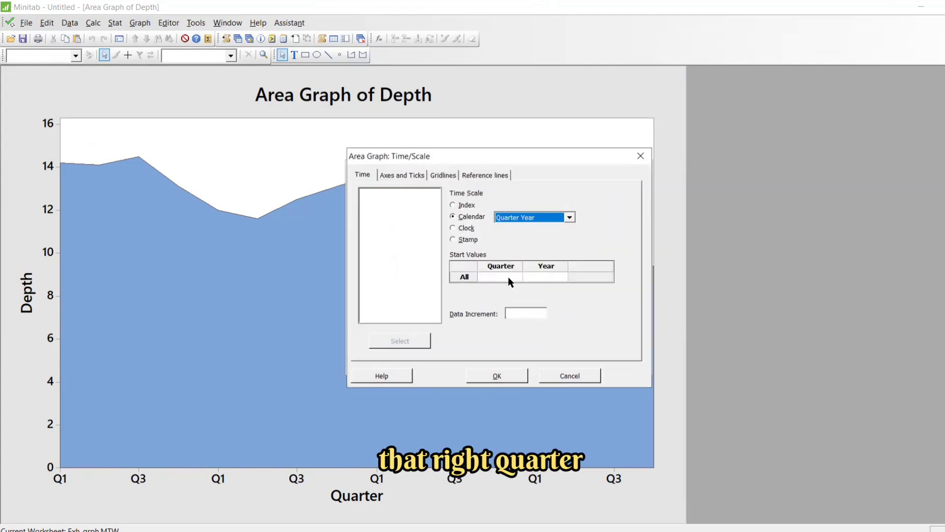
pyautogui.click(508, 277)
pyautogui.write('2024')
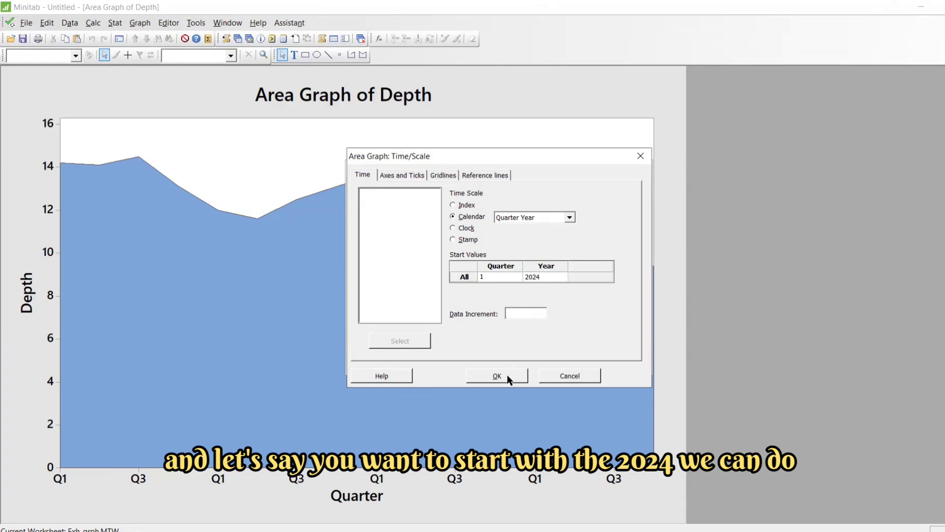
pyautogui.click(503, 376)
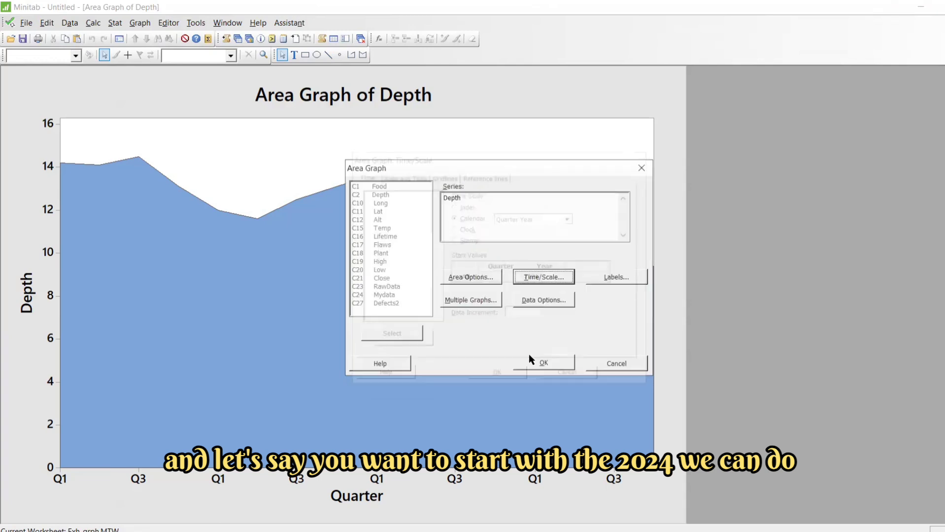
pyautogui.click(540, 363)
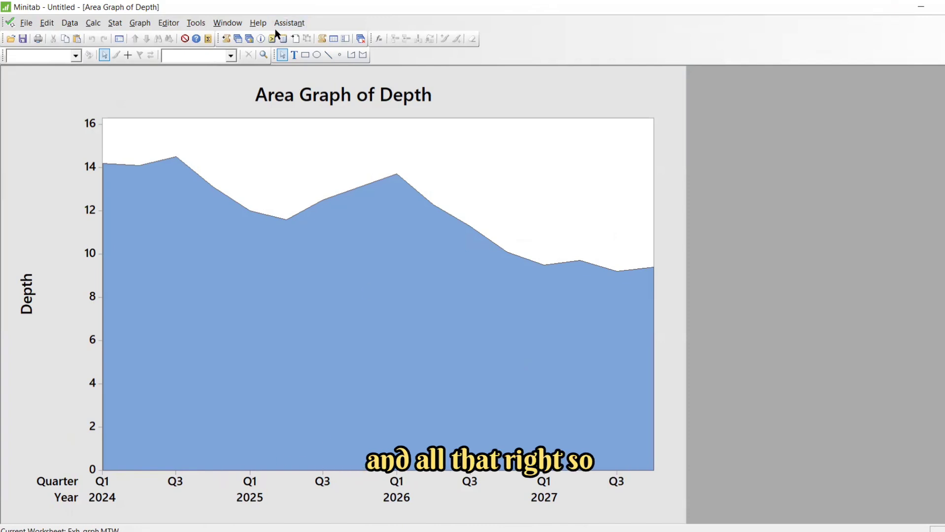
# Step: Show the worksheets folder, switch to Minitab Help and go back to the main Area Graph topic
pyautogui.click(238, 38)
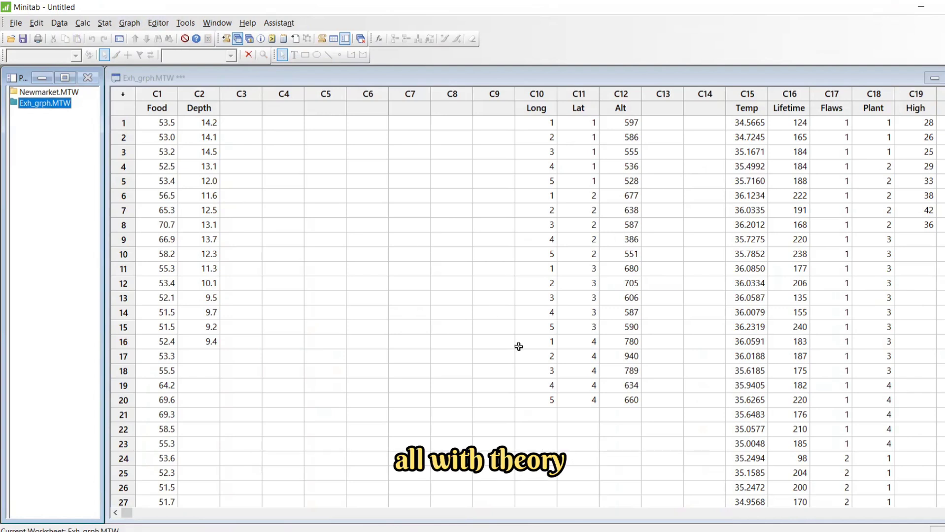
pyautogui.click(587, 531)
pyautogui.click(650, 498)
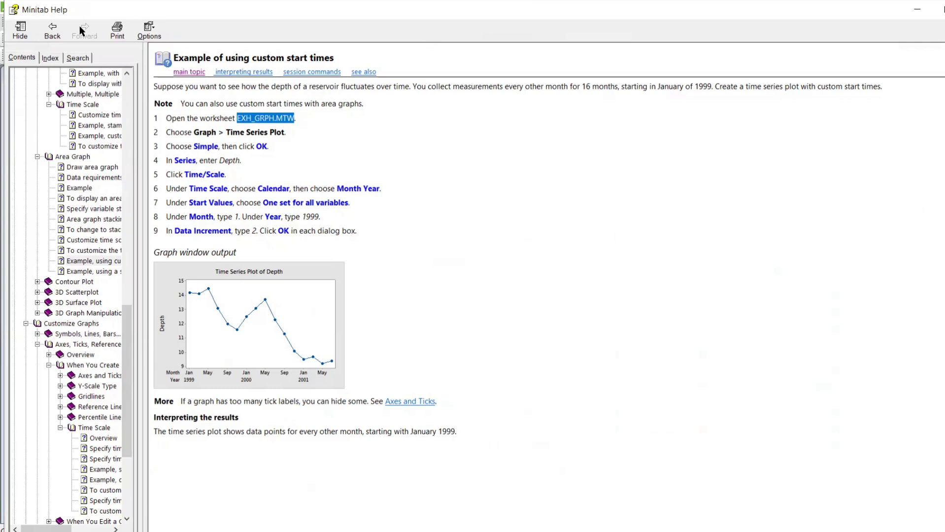
pyautogui.click(52, 30)
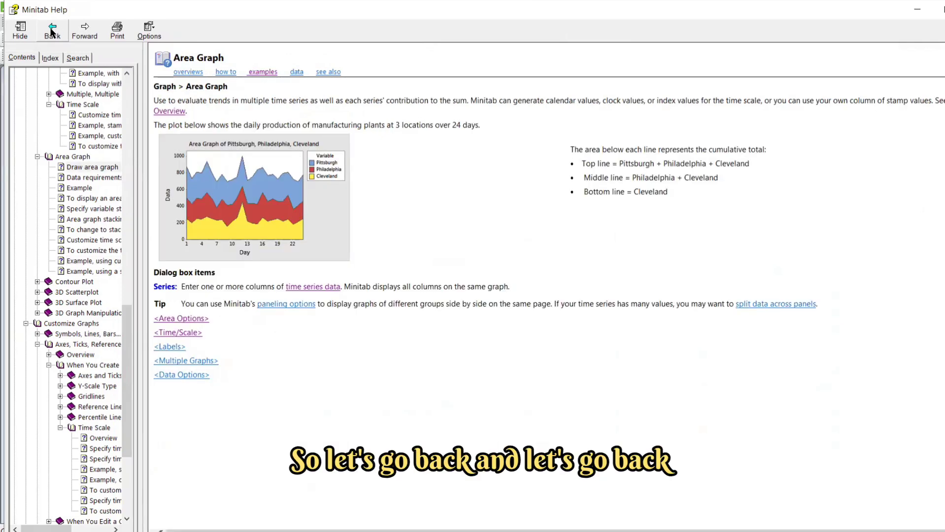
# Step: Go back to the scale options overview in Minitab Help and open the example of a histogram with fit and groups
pyautogui.click(52, 32)
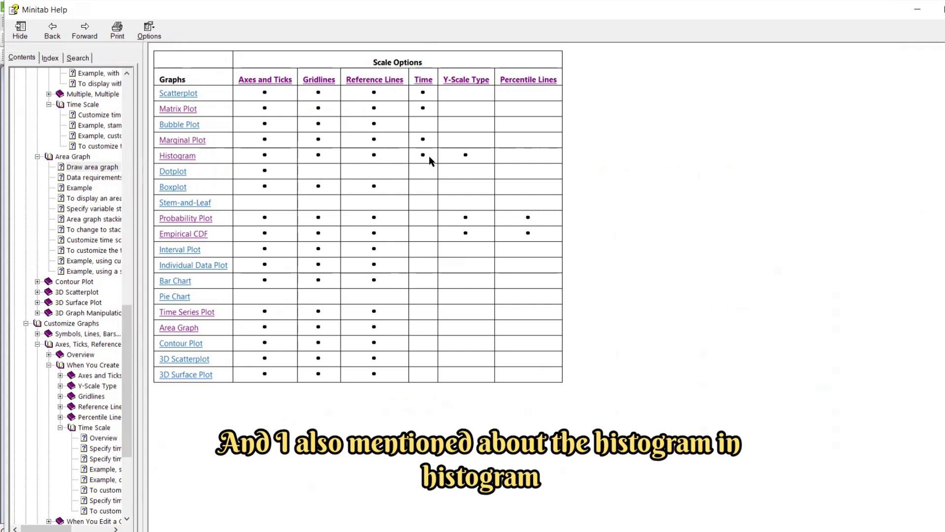
pyautogui.click(189, 159)
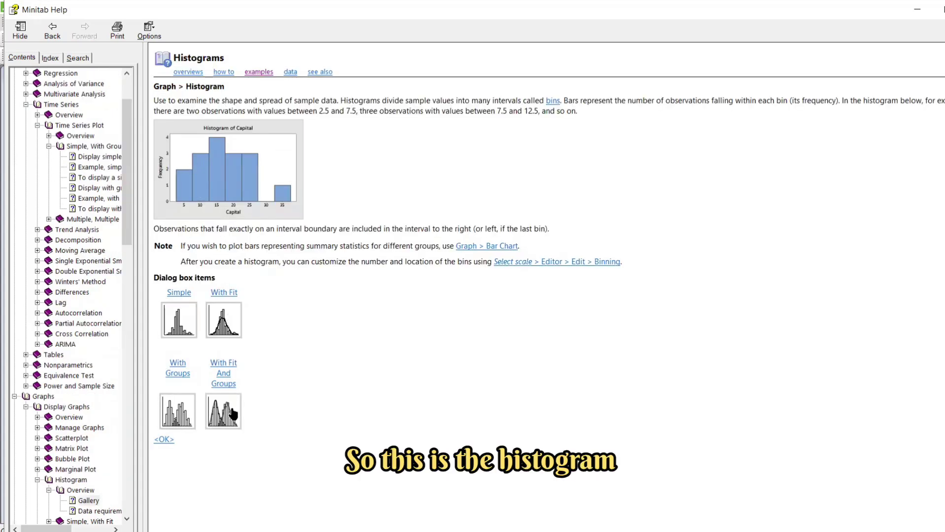
pyautogui.click(223, 373)
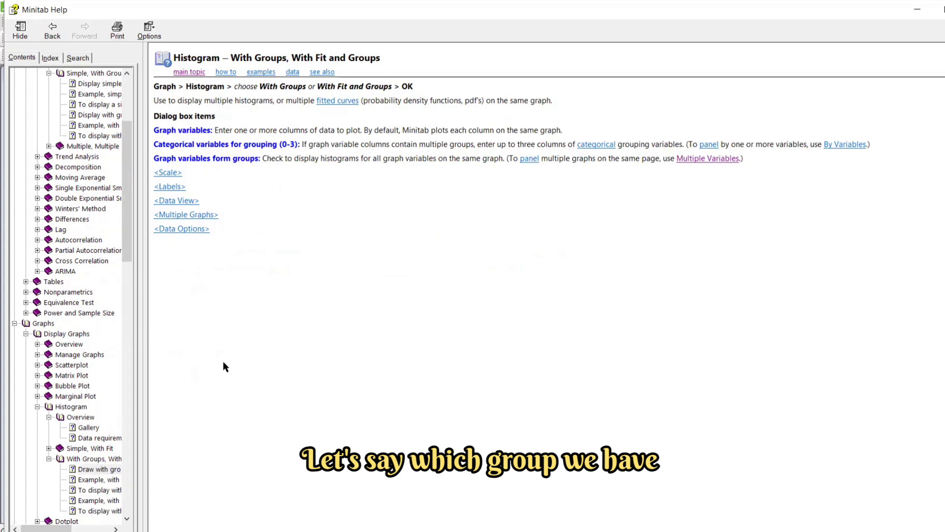
pyautogui.click(265, 73)
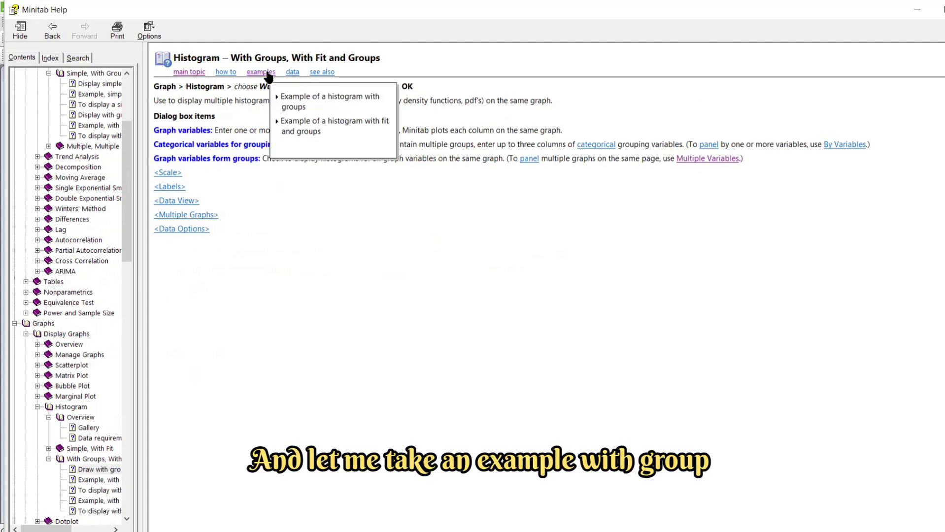
pyautogui.click(296, 126)
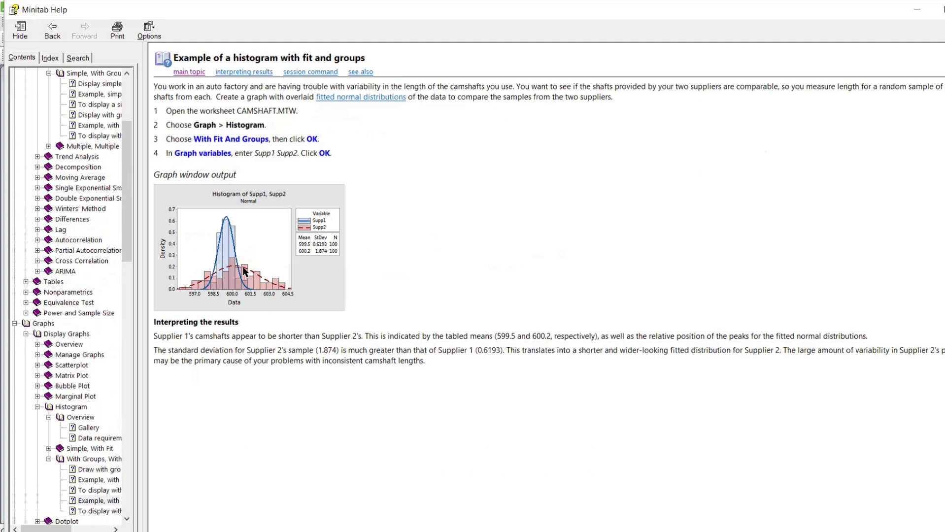
# Step: Copy the worksheet name CAMSHAFT.MTW from the help example and open that worksheet from the Minitab Sample Data folder
pyautogui.doubleClick(253, 107)
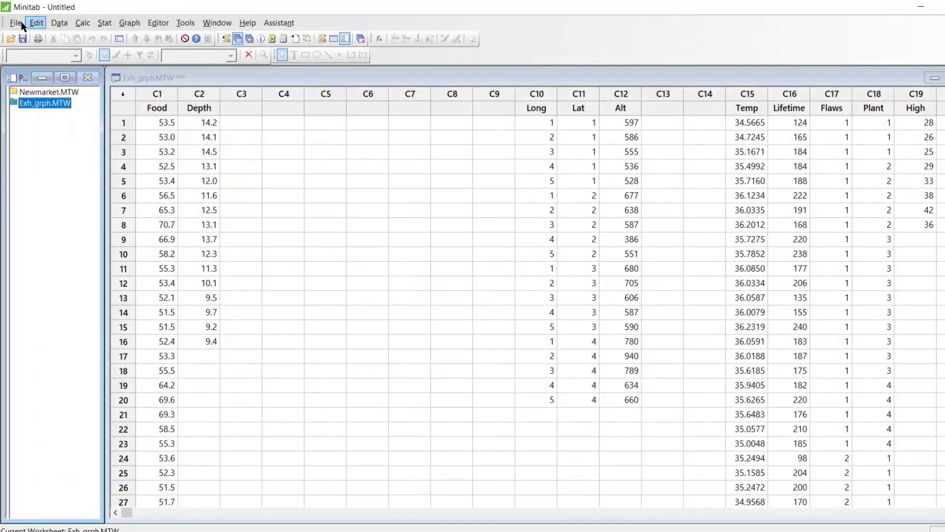
pyautogui.click(18, 22)
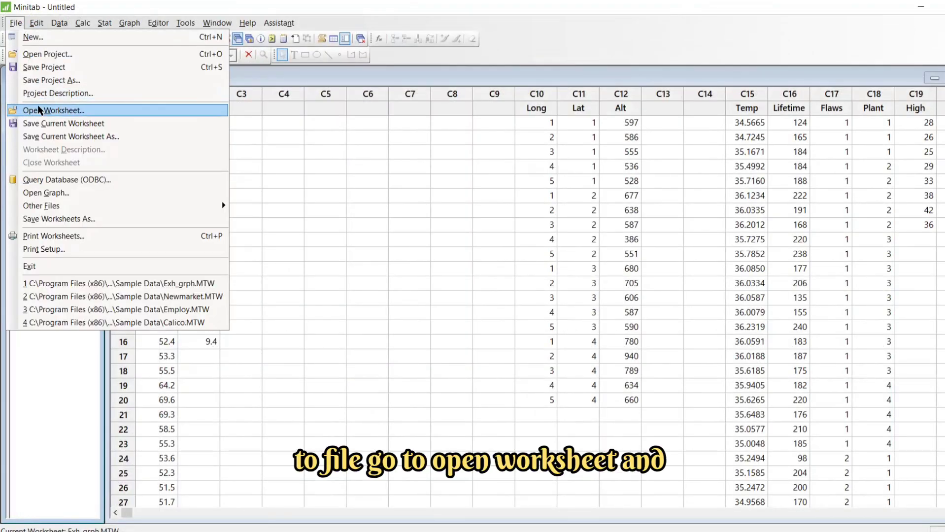
pyautogui.click(40, 110)
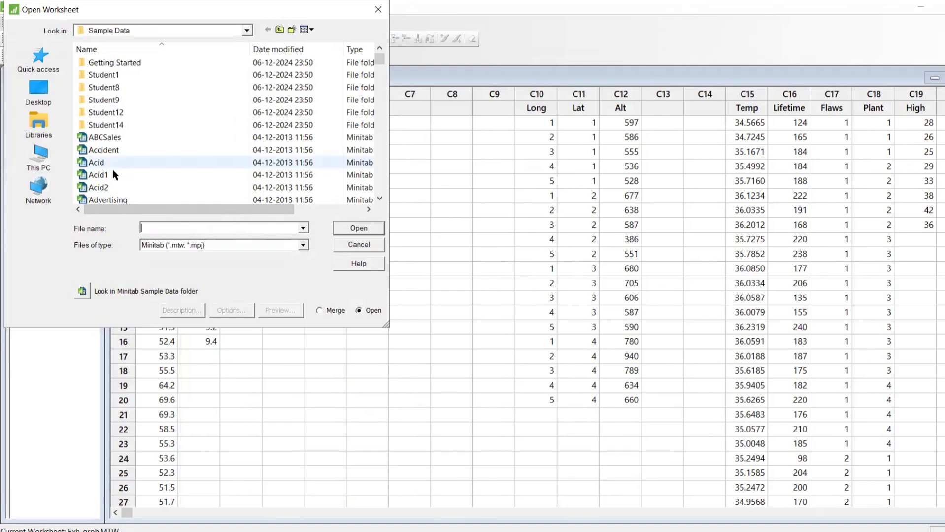
pyautogui.click(81, 291)
pyautogui.write('CAMSHAFT.MTW')
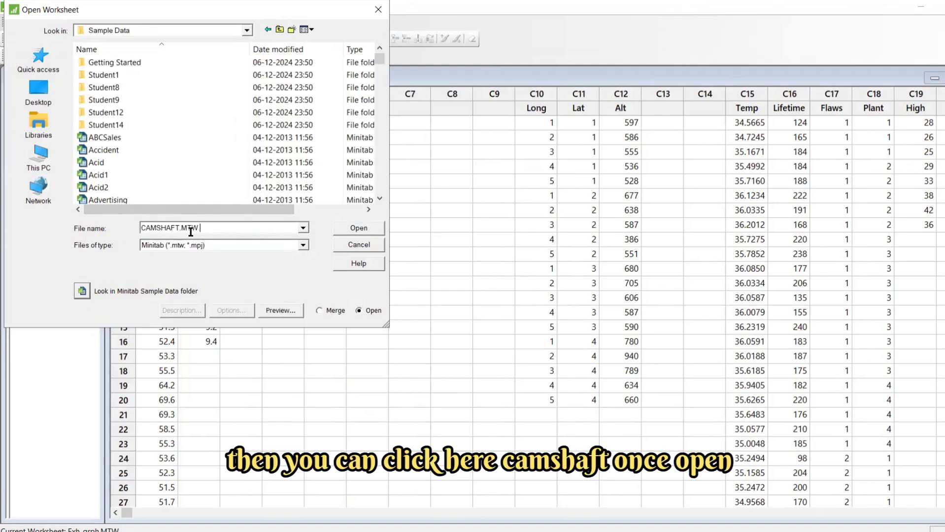
pyautogui.click(364, 228)
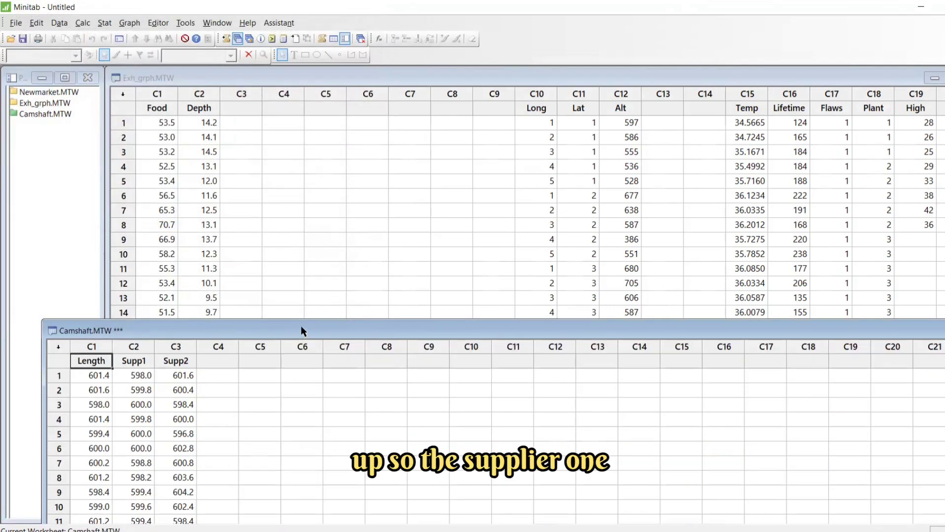
# Step: Maximize the Camshaft.MTW worksheet and look through the rows of its Length, Supp1 and Supp2 columns
pyautogui.doubleClick(301, 327)
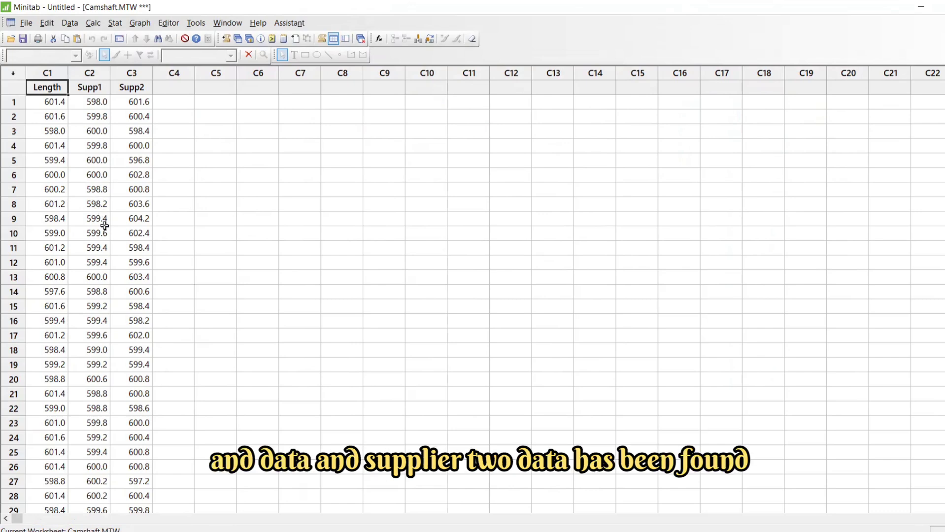
pyautogui.scroll(-6, 106, 230)
pyautogui.scroll(-20, 106, 230)
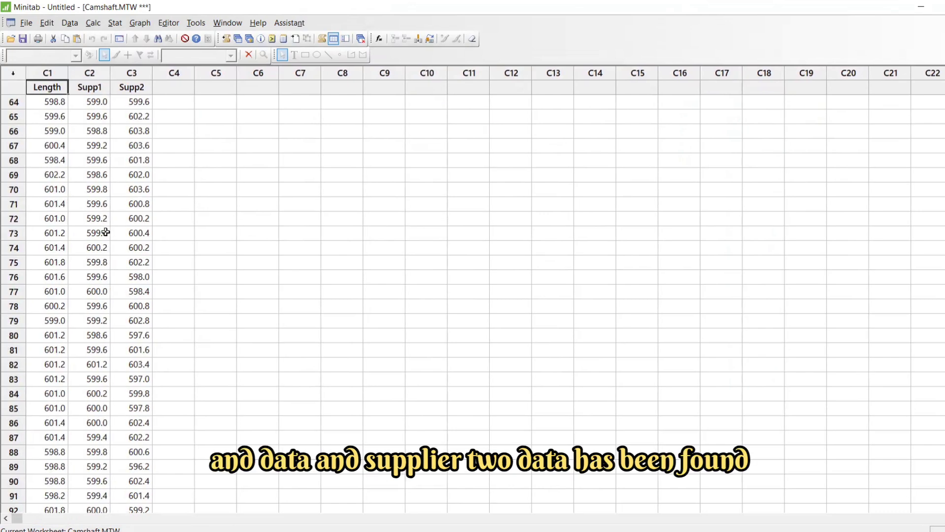
pyautogui.scroll(20, 107, 233)
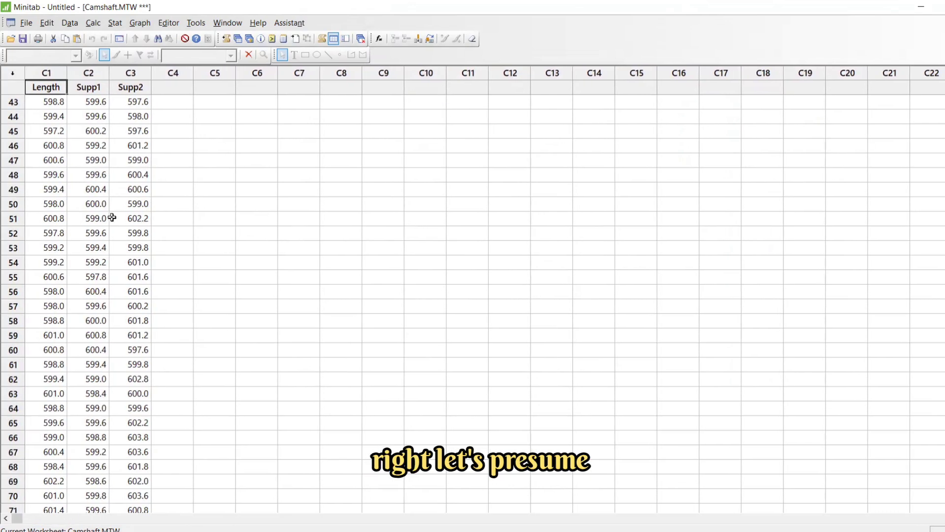
pyautogui.scroll(6, 108, 197)
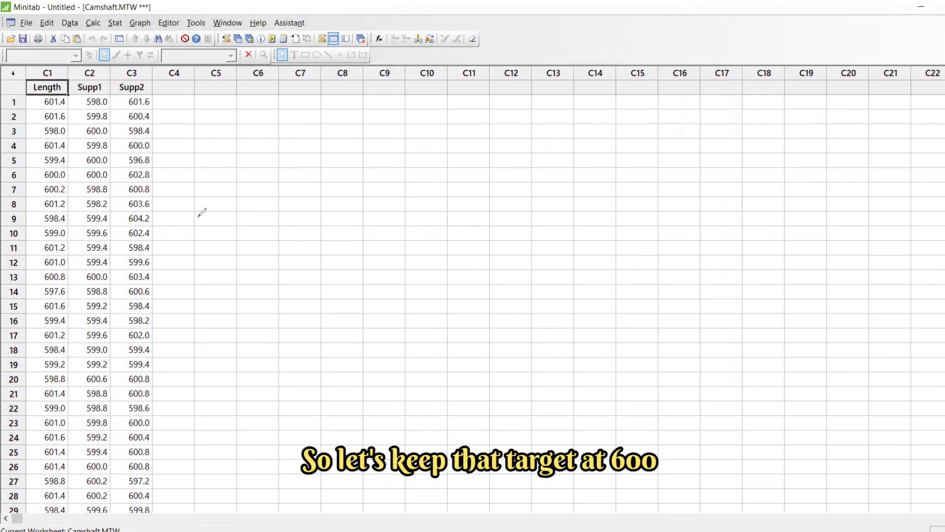
pyautogui.moveTo(189, 254)
pyautogui.mouseDown()
pyautogui.moveTo(237, 193)
pyautogui.moveTo(266, 177)
pyautogui.mouseUp()
pyautogui.moveTo(251, 188); pyautogui.dragTo(278, 182)
pyautogui.moveTo(293, 141); pyautogui.dragTo(295, 188)
pyautogui.moveTo(333, 154)
pyautogui.mouseDown()
pyautogui.moveTo(347, 148)
pyautogui.moveTo(360, 168)
pyautogui.moveTo(351, 159)
pyautogui.mouseUp()
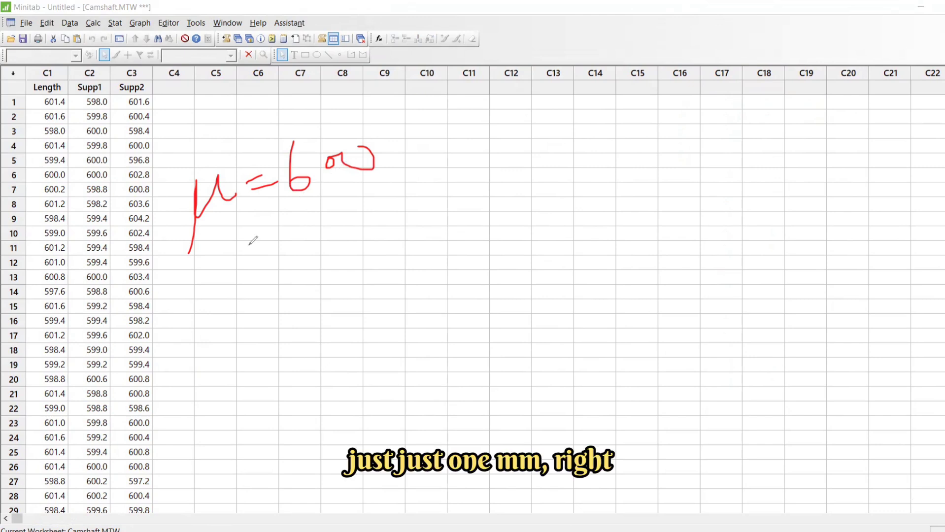
pyautogui.moveTo(217, 263); pyautogui.dragTo(252, 276)
pyautogui.moveTo(270, 247)
pyautogui.mouseDown()
pyautogui.moveTo(260, 274)
pyautogui.moveTo(297, 258)
pyautogui.mouseUp()
pyautogui.moveTo(334, 212)
pyautogui.mouseDown()
pyautogui.moveTo(347, 234)
pyautogui.moveTo(367, 199)
pyautogui.moveTo(377, 231)
pyautogui.moveTo(387, 218)
pyautogui.mouseUp()
pyautogui.moveTo(398, 196); pyautogui.dragTo(398, 230)
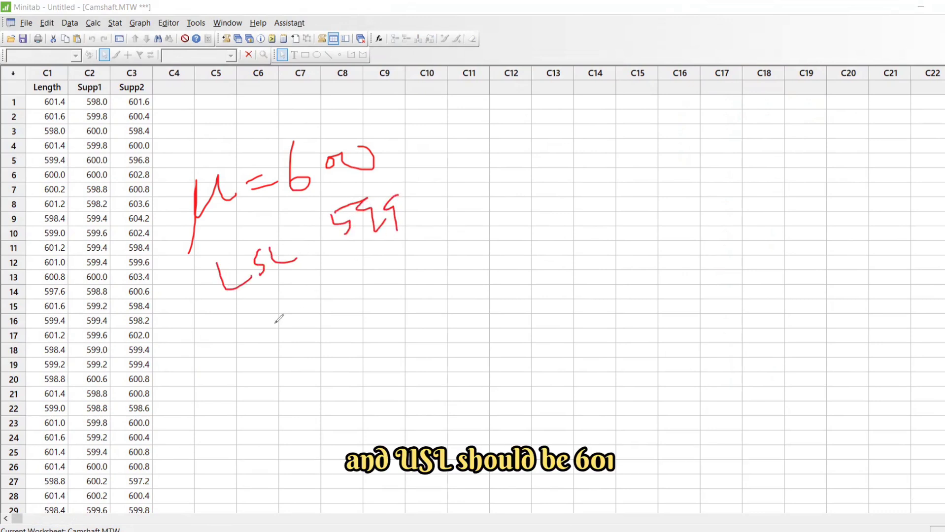
pyautogui.moveTo(264, 308)
pyautogui.mouseDown()
pyautogui.moveTo(279, 291)
pyautogui.moveTo(295, 312)
pyautogui.mouseUp()
pyautogui.moveTo(306, 292); pyautogui.dragTo(343, 295)
pyautogui.moveTo(394, 234); pyautogui.dragTo(392, 261)
pyautogui.moveTo(411, 238)
pyautogui.mouseDown()
pyautogui.moveTo(404, 256)
pyautogui.moveTo(410, 241)
pyautogui.mouseUp()
pyautogui.moveTo(425, 222); pyautogui.dragTo(439, 259)
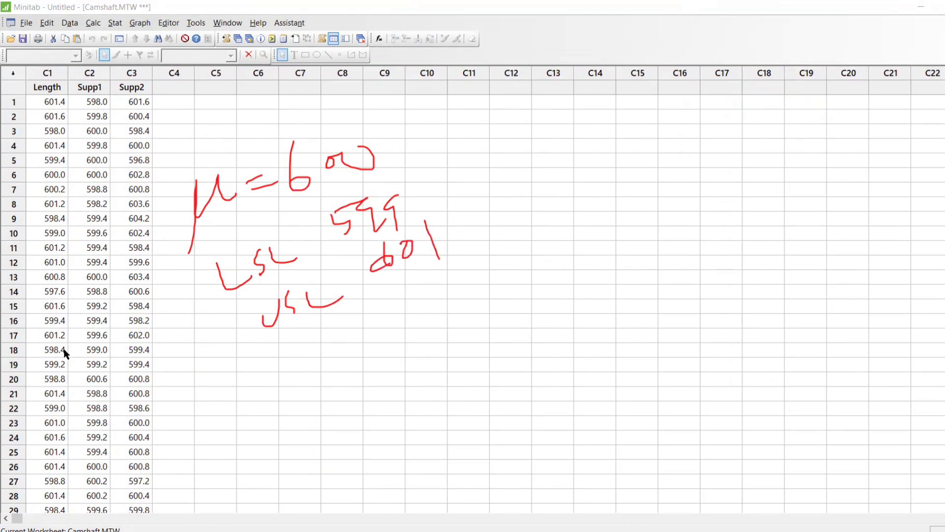
# Step: Create a With Fit and Groups histogram with Supp1 and Supp2 as graph variables, keeping the default scale options
pyautogui.click(140, 23)
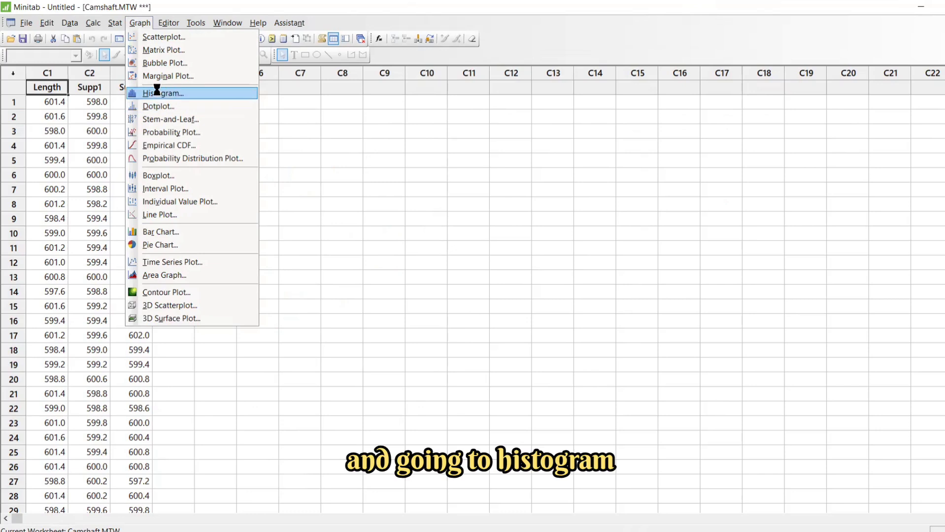
pyautogui.click(156, 93)
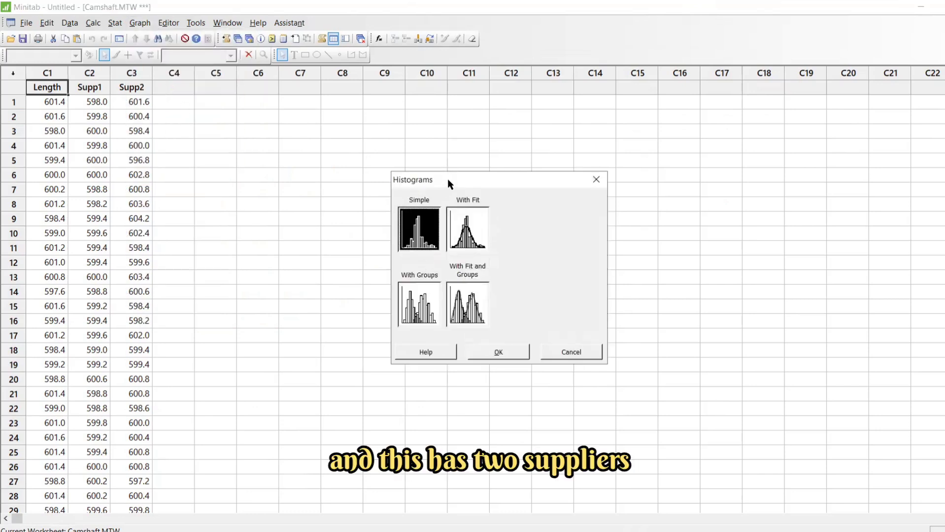
pyautogui.moveTo(447, 179); pyautogui.dragTo(280, 57)
pyautogui.click(312, 195)
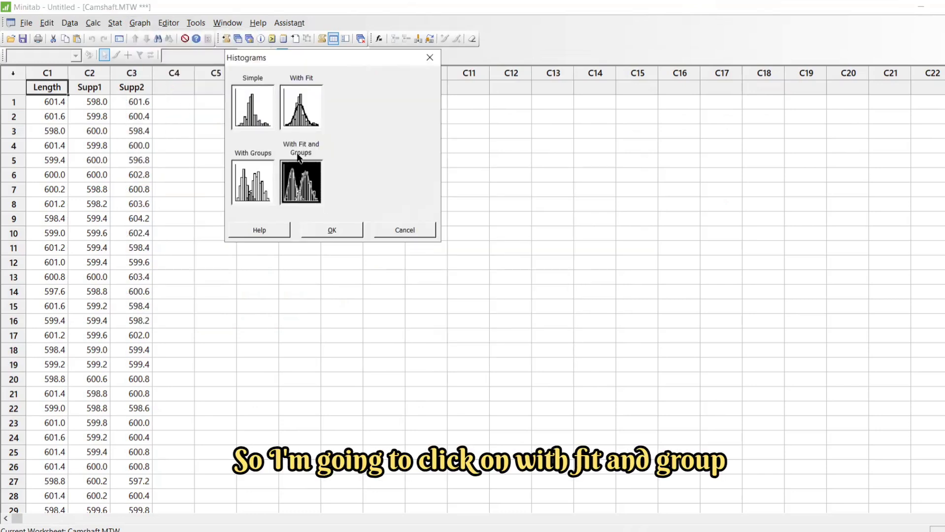
pyautogui.click(342, 229)
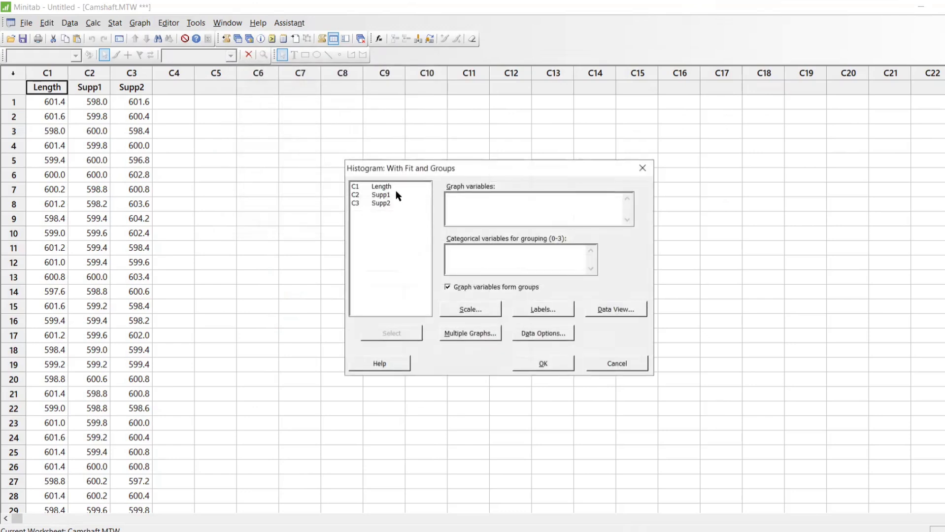
pyautogui.doubleClick(381, 195)
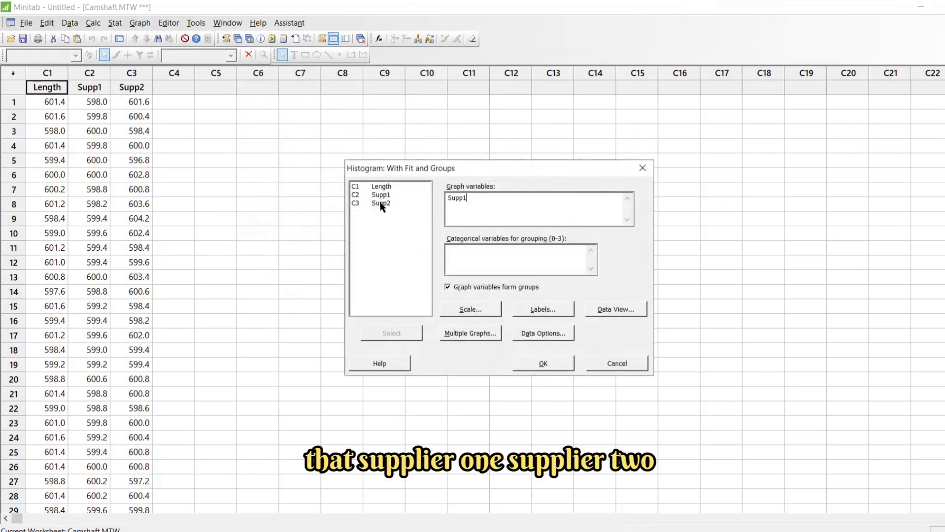
pyautogui.doubleClick(381, 203)
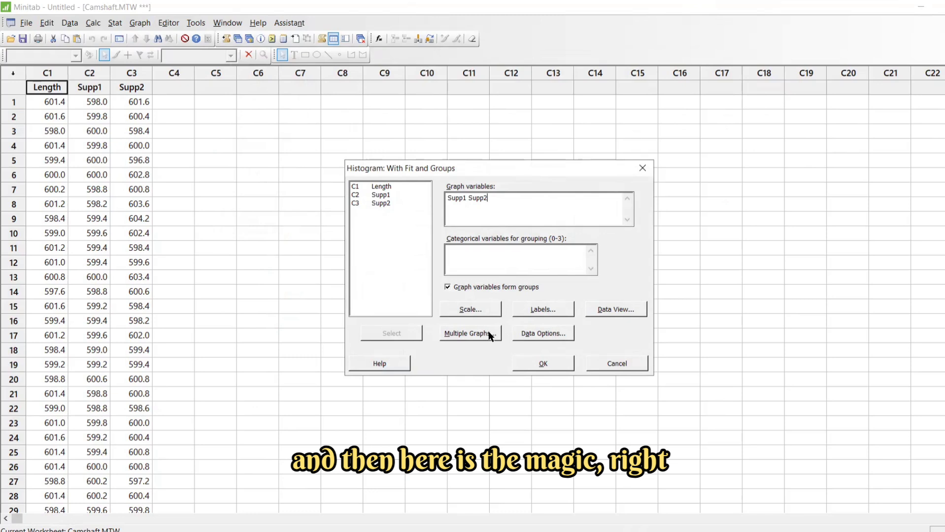
pyautogui.click(470, 309)
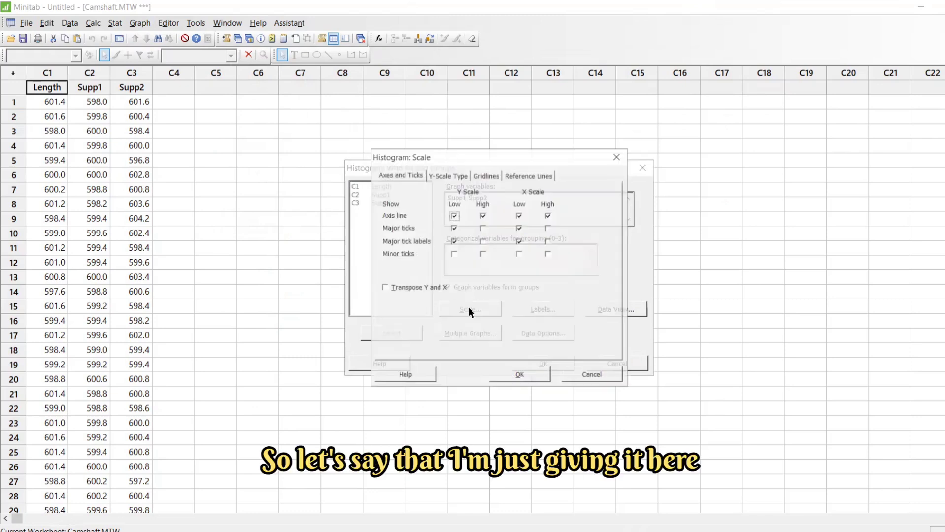
pyautogui.click(617, 156)
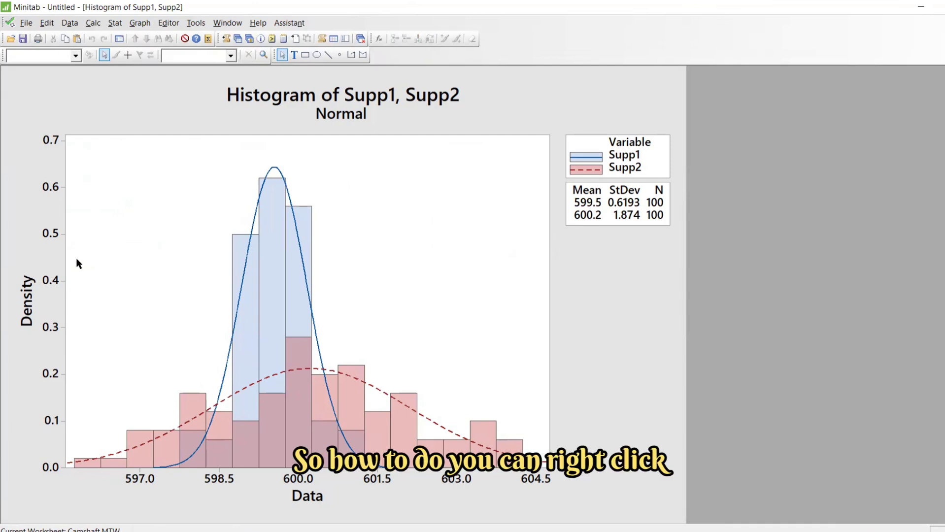
# Step: Try adding a reference line at Y value 599 to the histogram, and undo it
pyautogui.rightClick(141, 213)
pyautogui.moveTo(183, 276)
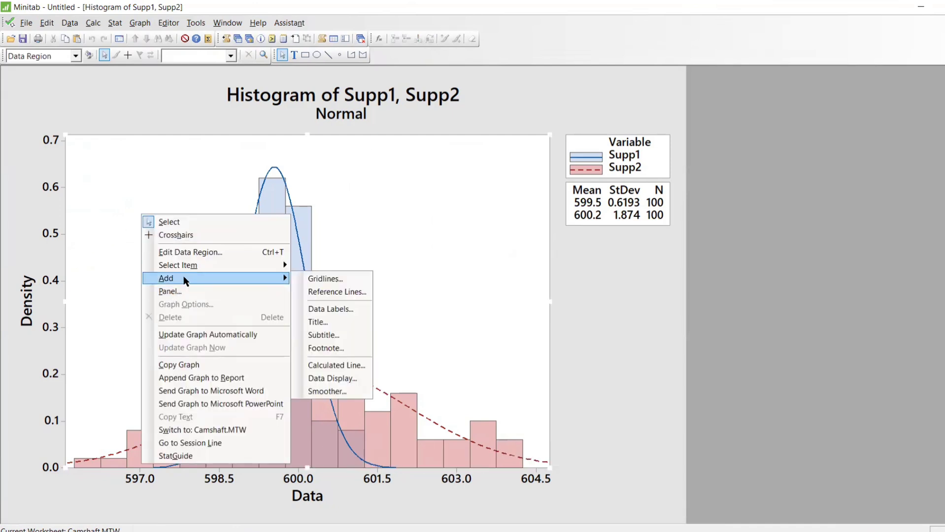
pyautogui.click(355, 292)
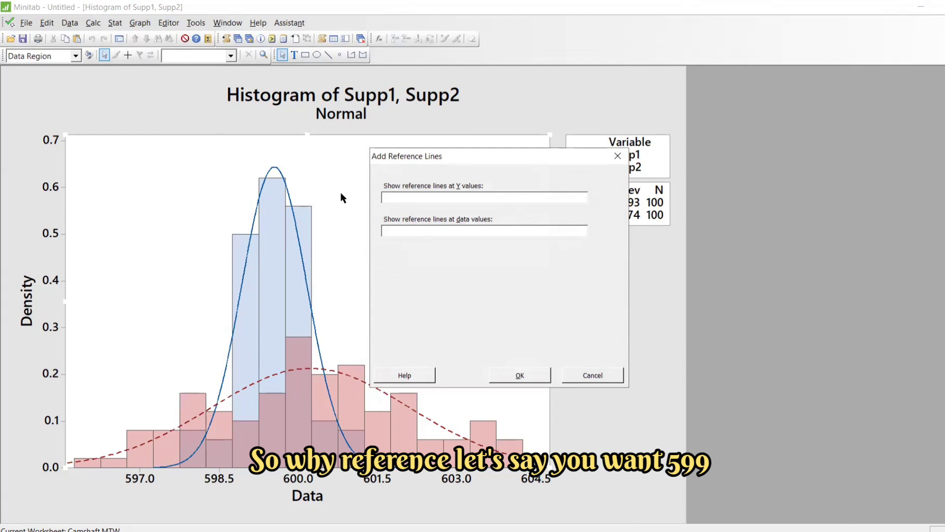
pyautogui.write('599')
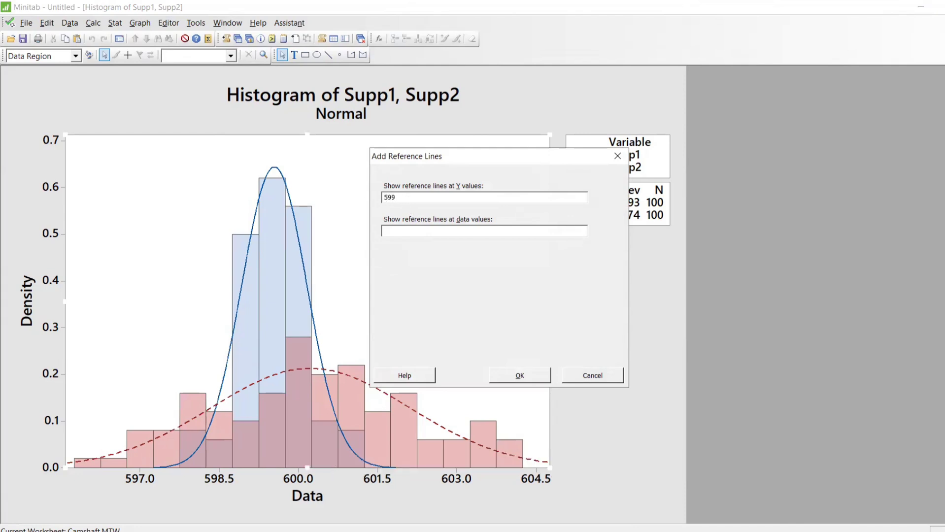
pyautogui.click(508, 377)
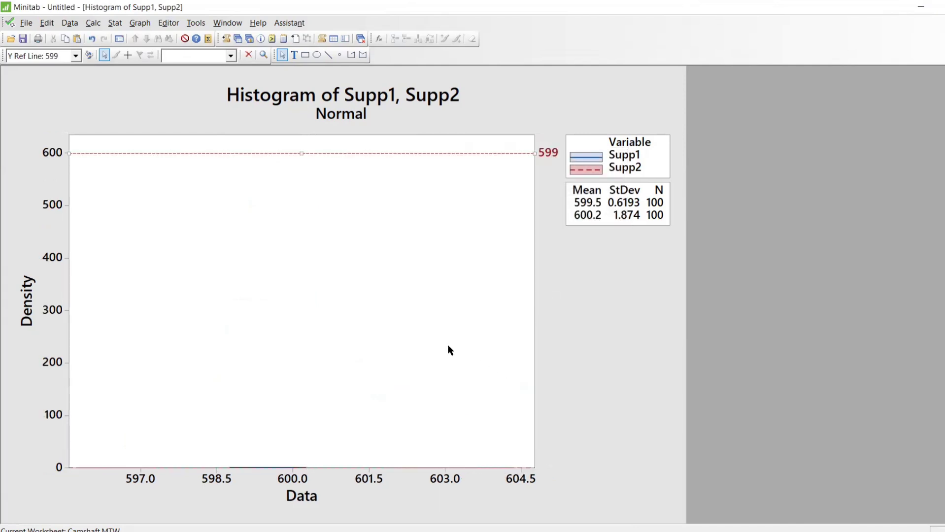
pyautogui.hotkey('ctrl', 'z')
# Step: Add a reference line at data value 599 to the histogram of Supp1 and Supp2
pyautogui.rightClick(350, 186)
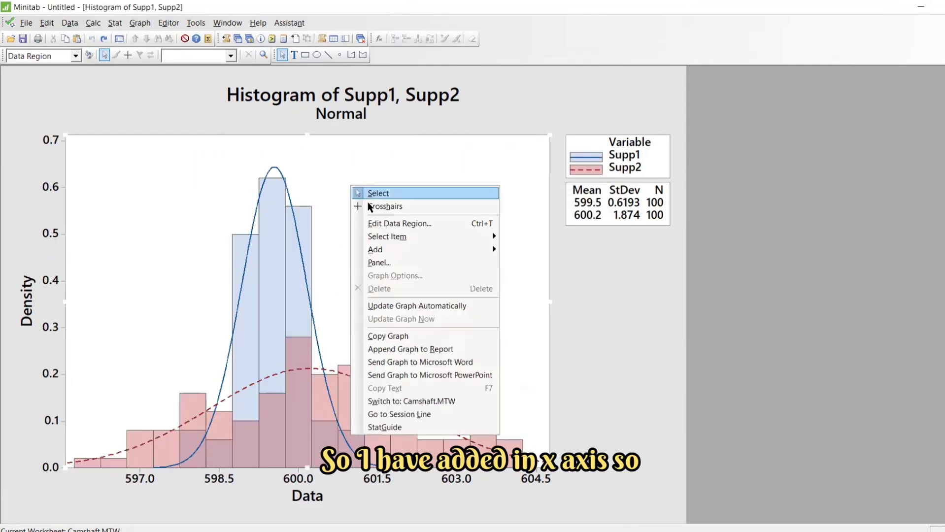
pyautogui.moveTo(393, 252)
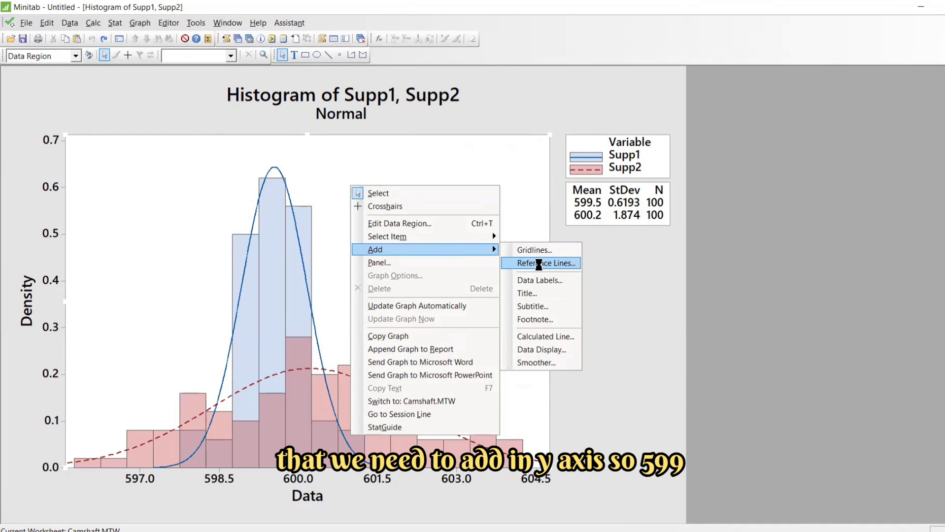
pyautogui.click(538, 261)
pyautogui.click(454, 231)
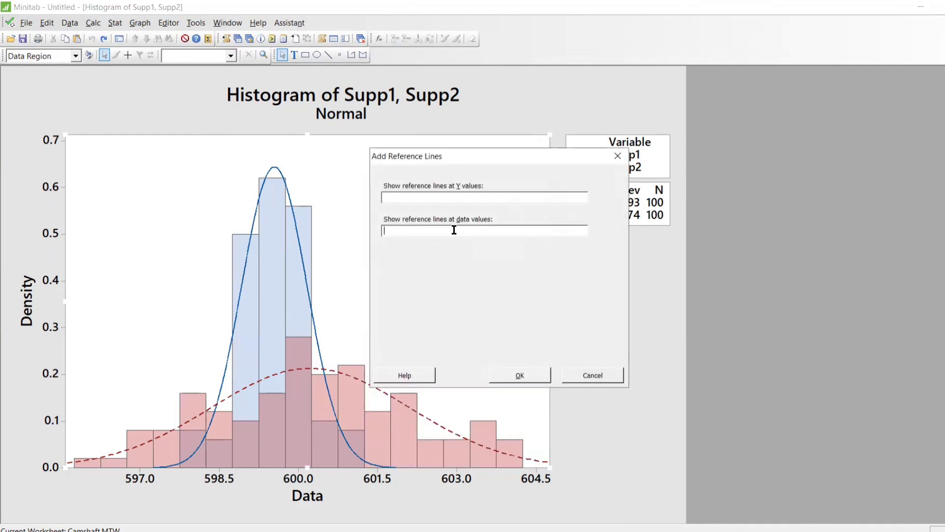
pyautogui.write('599')
pyautogui.click(508, 376)
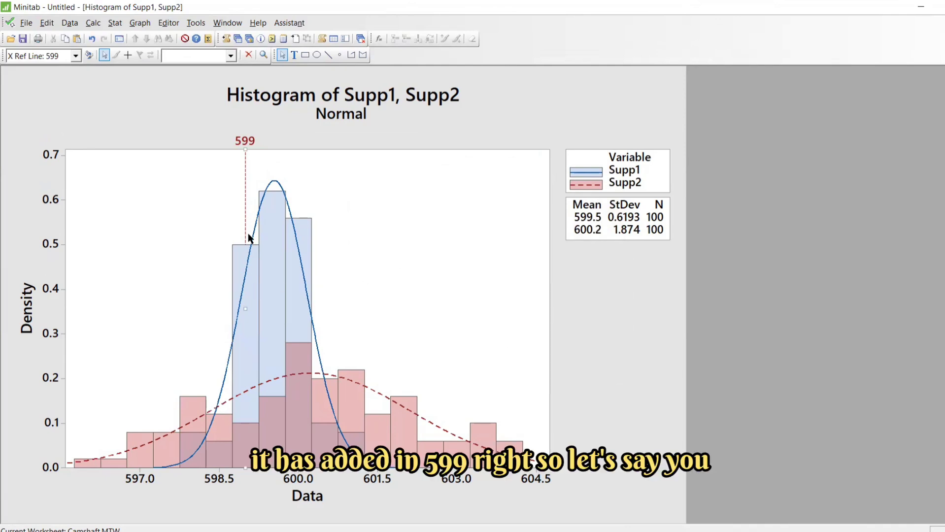
# Step: Add a reference line at data value 601 to the histogram of Supp1 and Supp2
pyautogui.rightClick(360, 184)
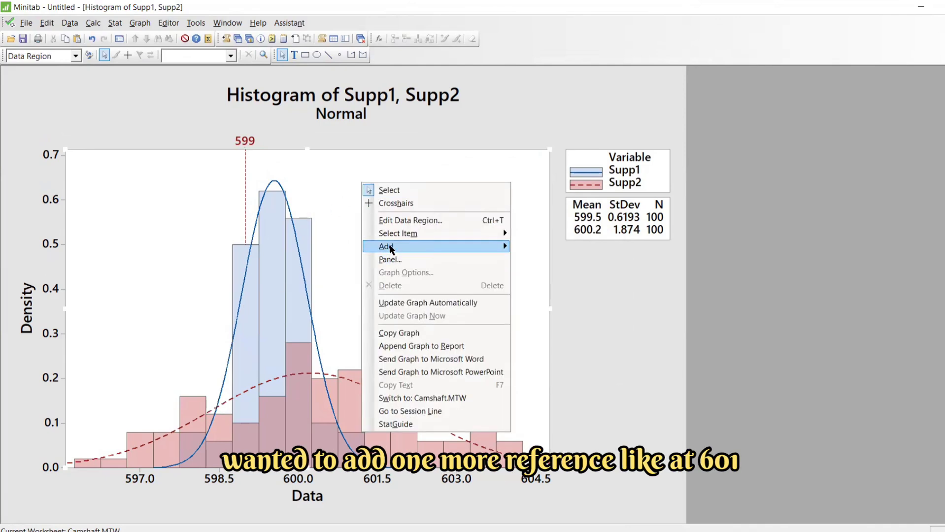
pyautogui.moveTo(390, 246)
pyautogui.click(537, 262)
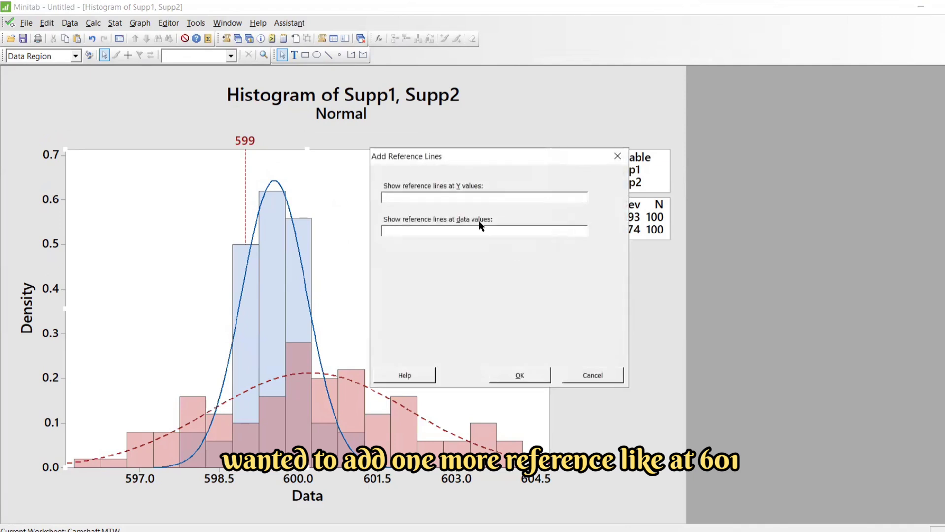
pyautogui.click(457, 233)
pyautogui.write('601')
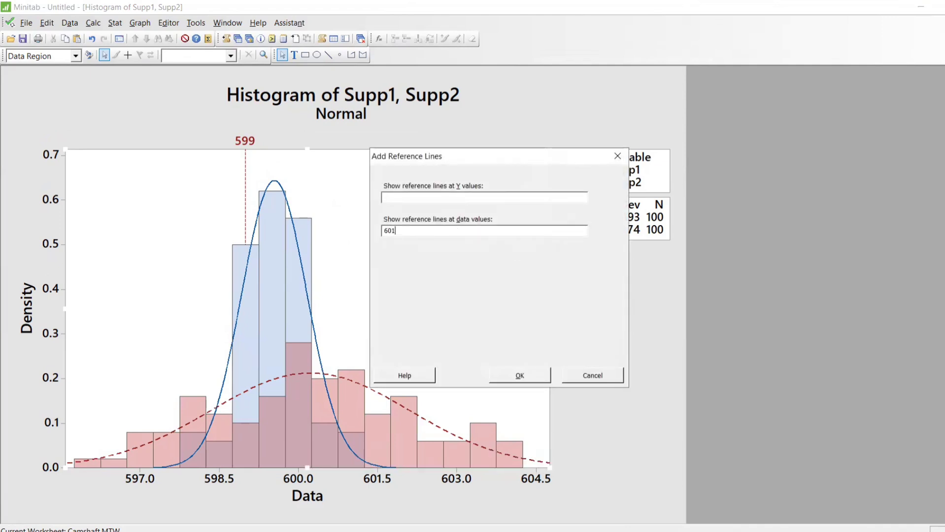
pyautogui.press('Return')
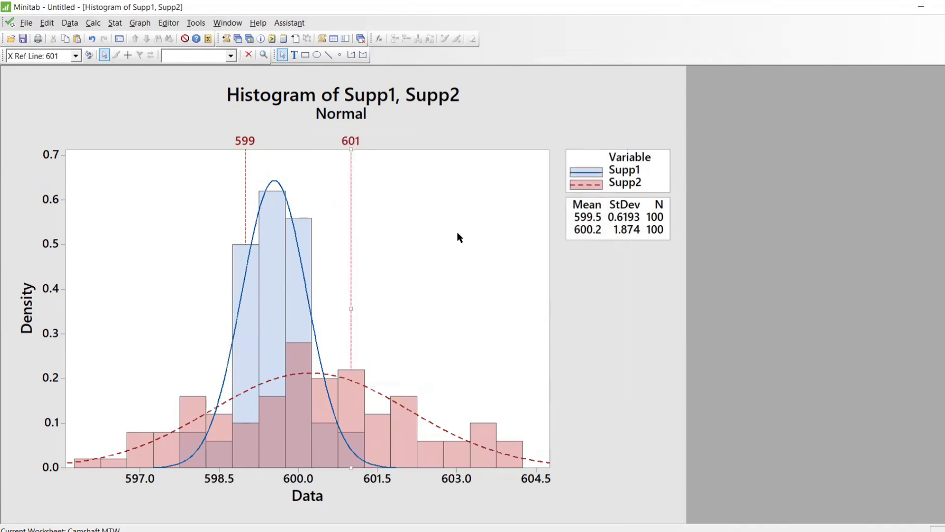
pyautogui.rightClick(315, 163)
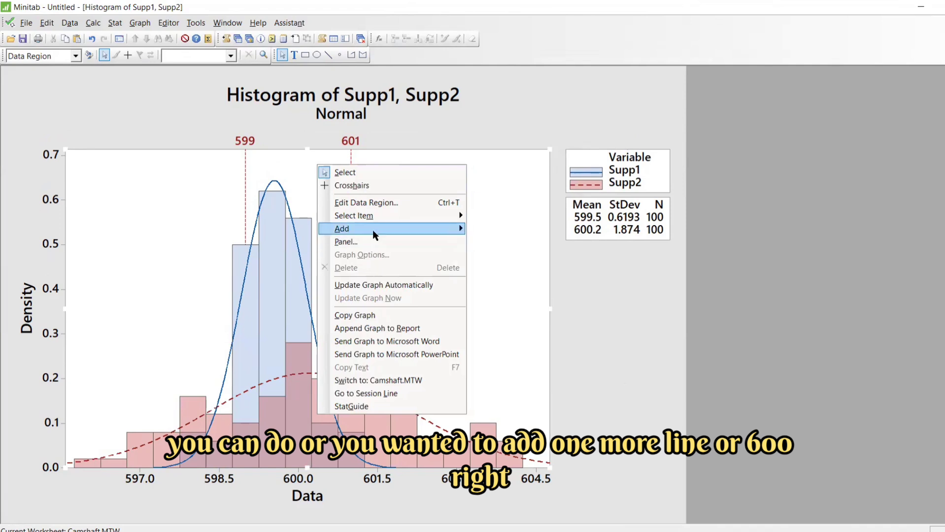
pyautogui.moveTo(373, 229)
pyautogui.click(500, 259)
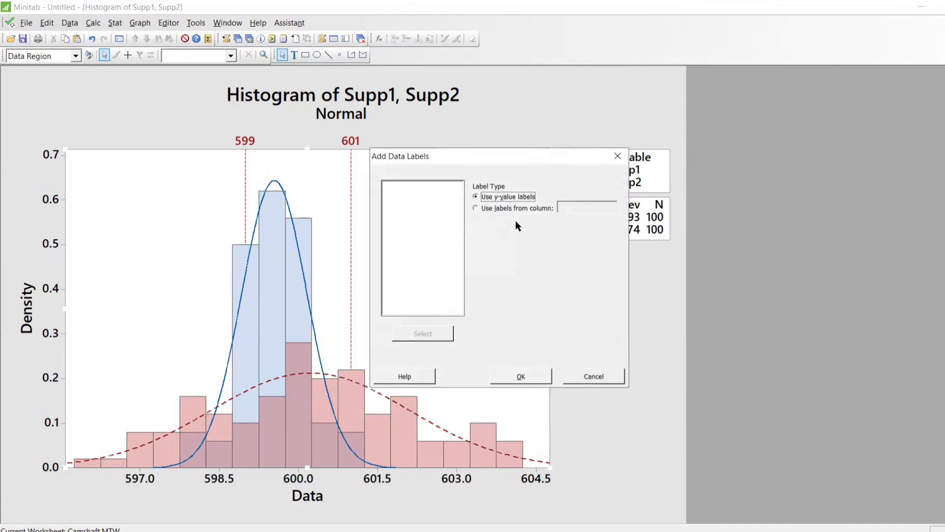
pyautogui.press('Escape')
# Step: Add a reference line at data value 600 to the histogram, between the 599 and 601 lines
pyautogui.rightClick(409, 193)
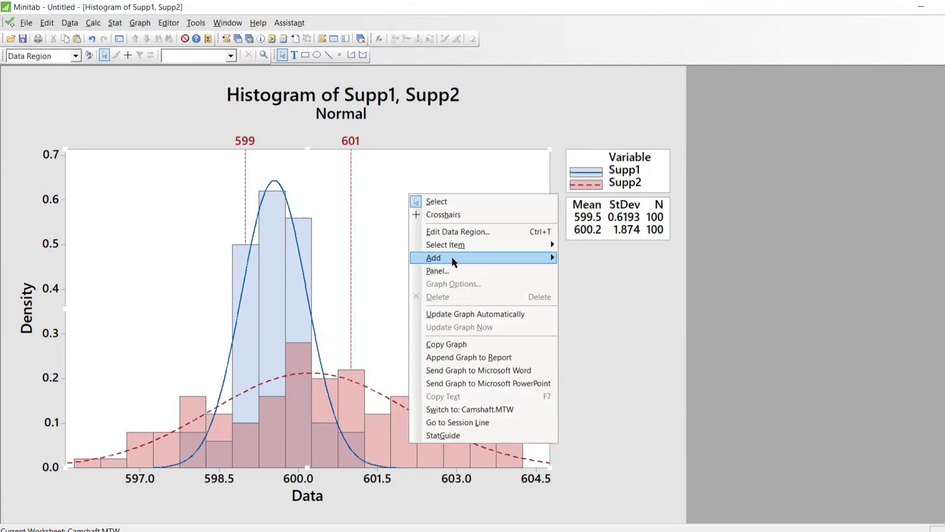
pyautogui.moveTo(453, 259)
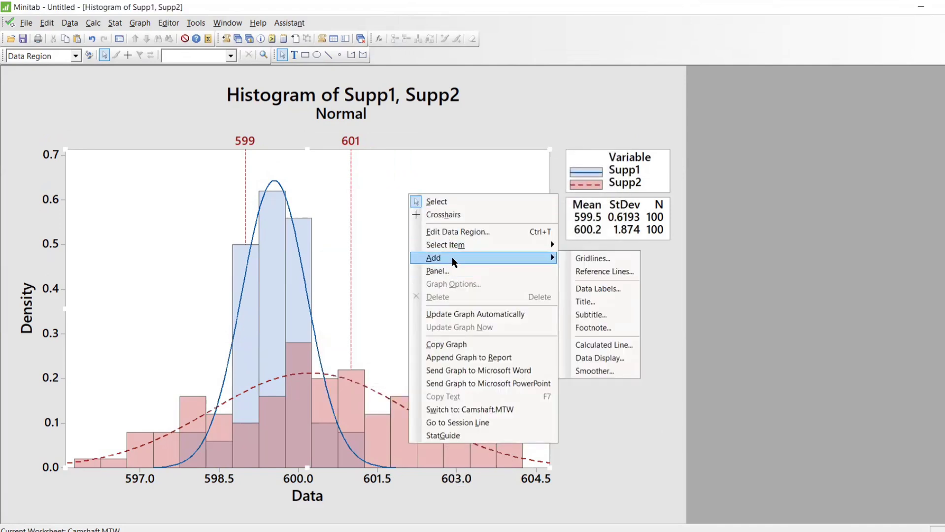
pyautogui.click(586, 270)
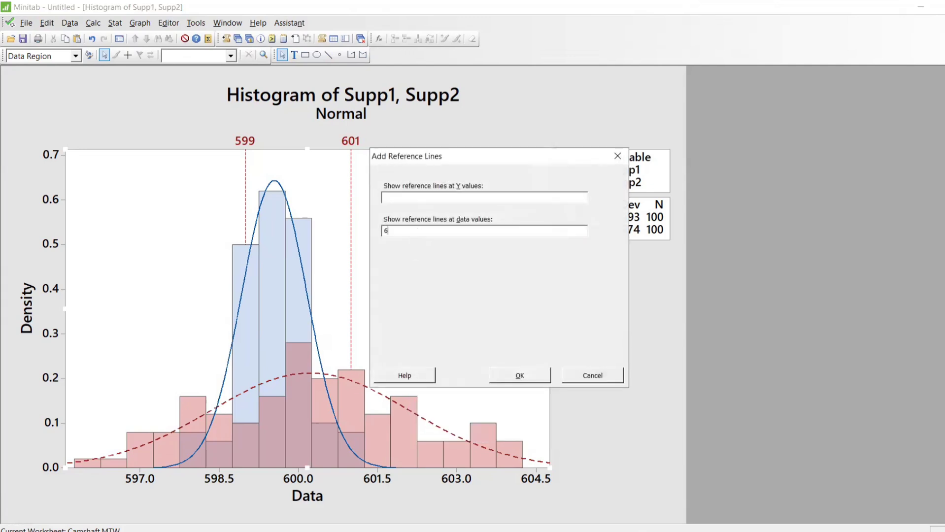
pyautogui.press('Return')
pyautogui.click(416, 232)
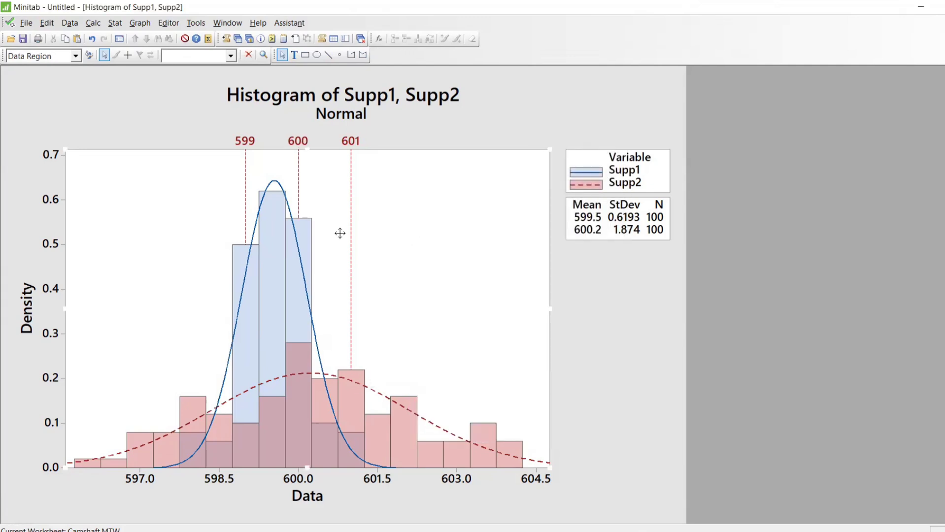
# Step: Delete the 601 and 600 reference lines and their labels from the histogram
pyautogui.rightClick(367, 210)
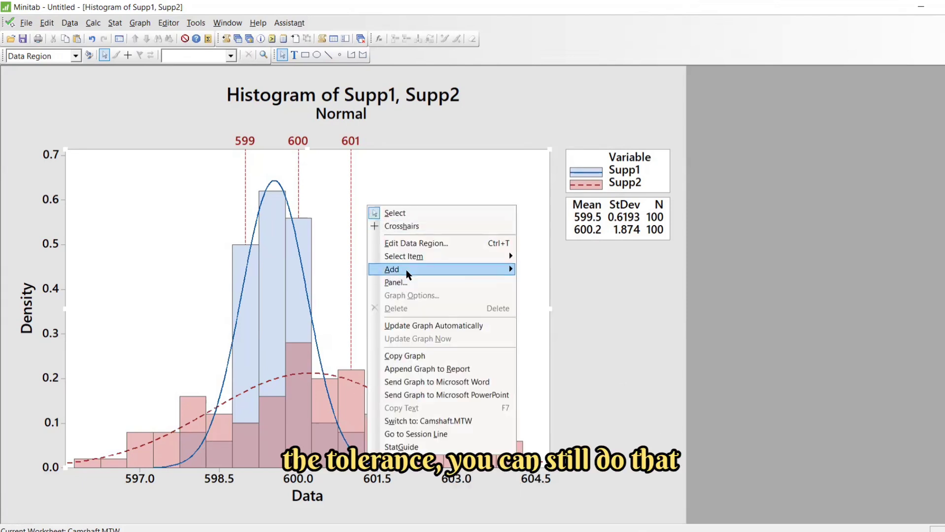
pyautogui.moveTo(406, 269)
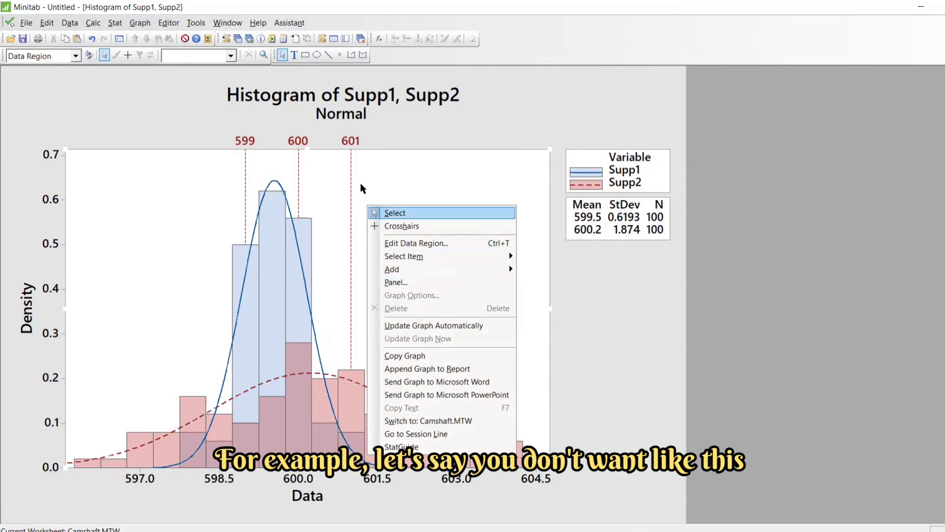
pyautogui.click(351, 138)
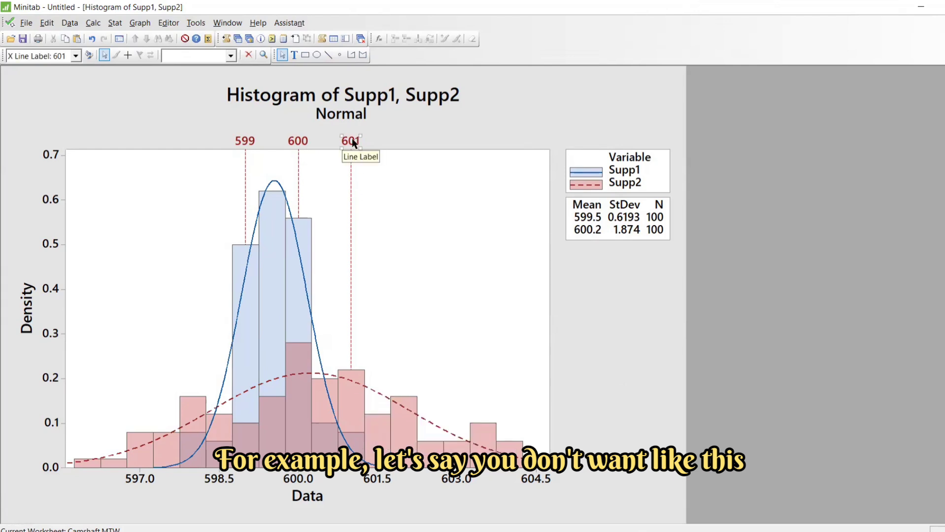
pyautogui.press('Delete')
pyautogui.click(351, 184)
pyautogui.press('Delete')
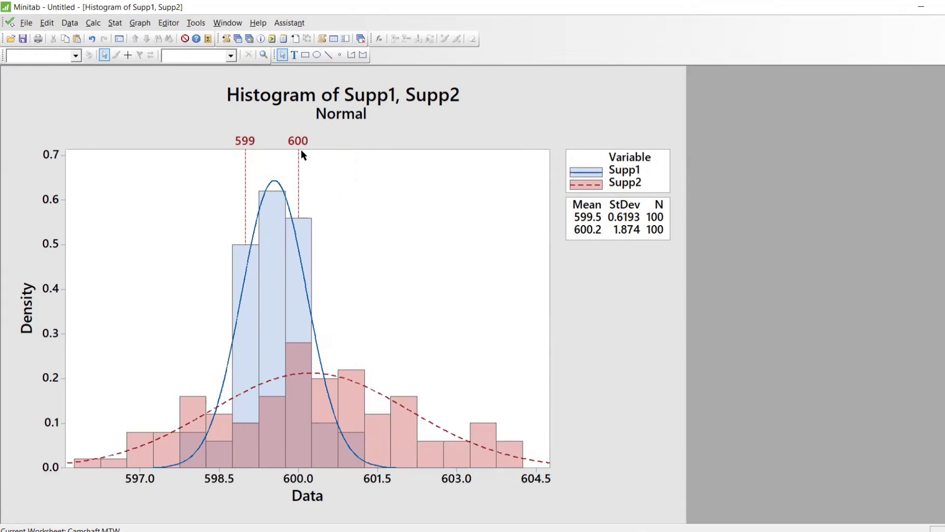
pyautogui.click(298, 142)
pyautogui.press('Delete')
pyautogui.click(297, 167)
pyautogui.press('Delete')
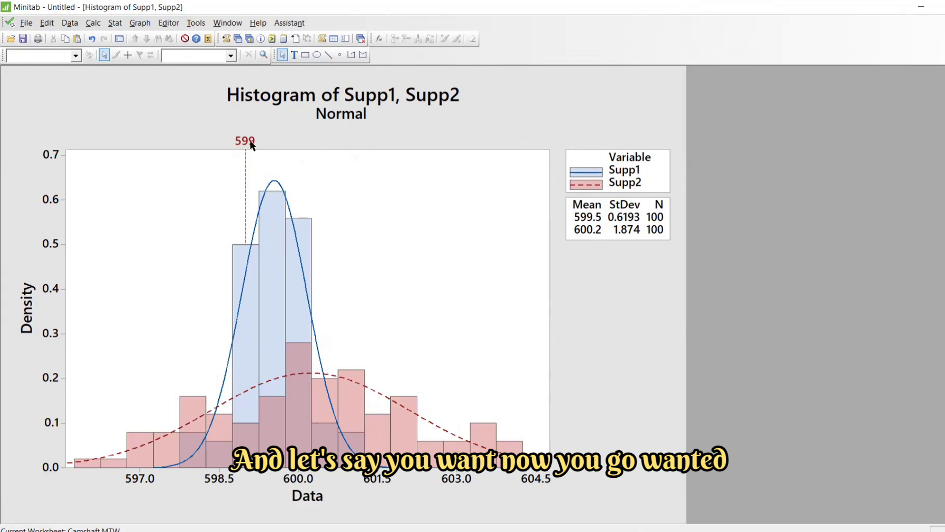
# Step: Delete the 599 reference line and its label from the histogram
pyautogui.click(245, 142)
pyautogui.press('Delete')
pyautogui.click(245, 166)
pyautogui.press('Delete')
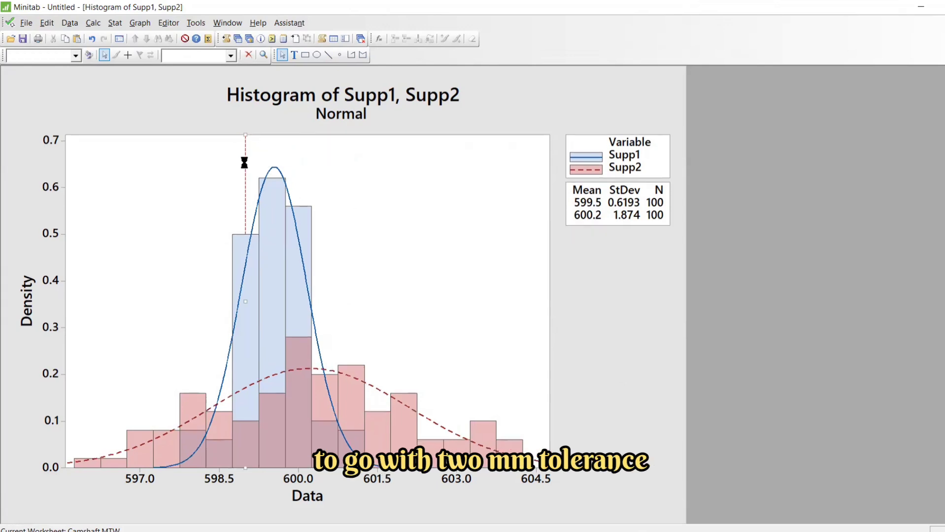
# Step: Add reference lines at data values 598, 600 and 602 to the histogram in one operation
pyautogui.click(332, 155)
pyautogui.rightClick(332, 156)
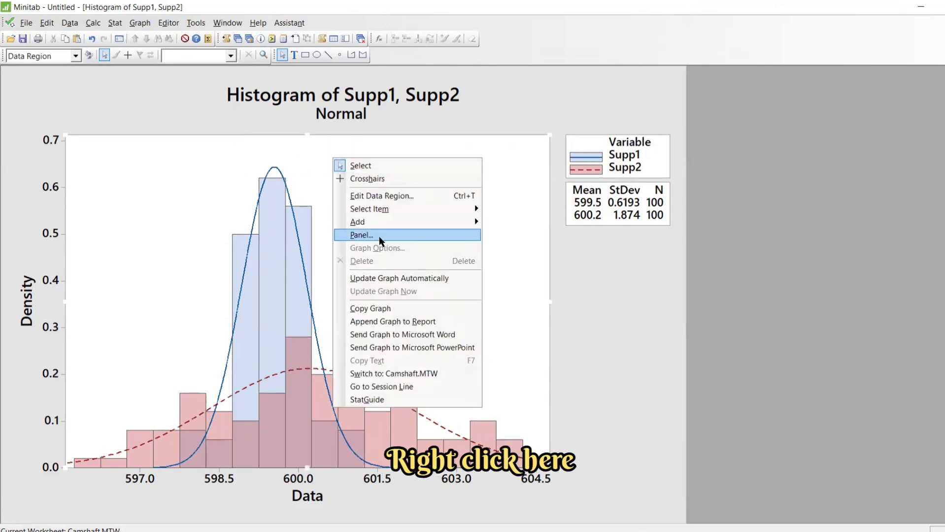
pyautogui.moveTo(407, 223)
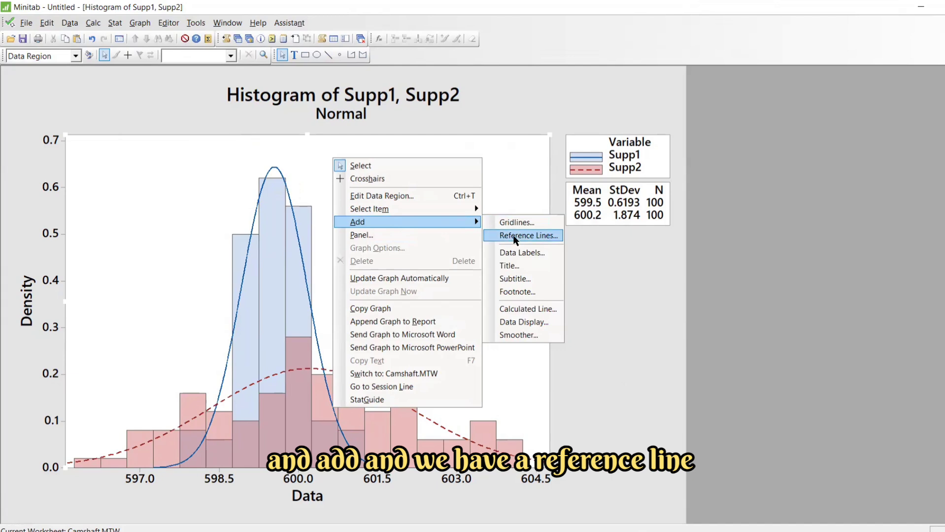
pyautogui.click(526, 235)
pyautogui.click(453, 230)
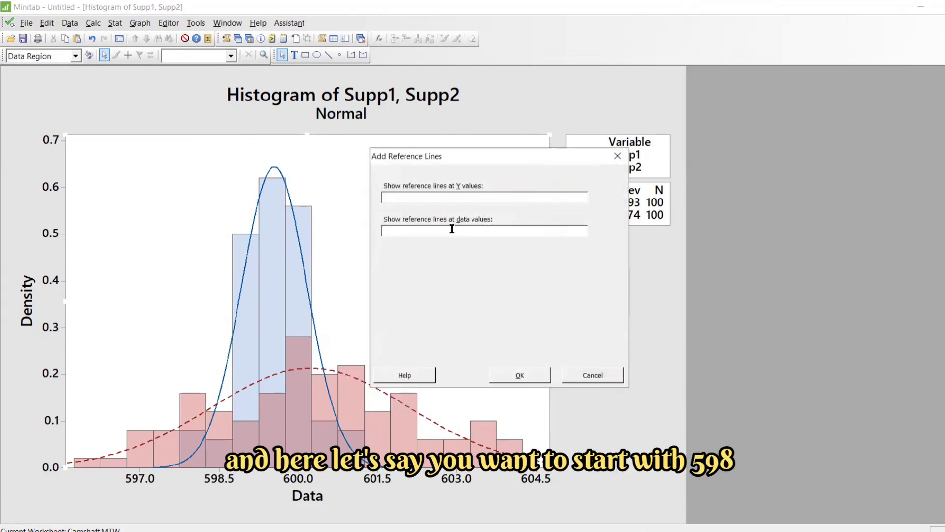
pyautogui.write('59')
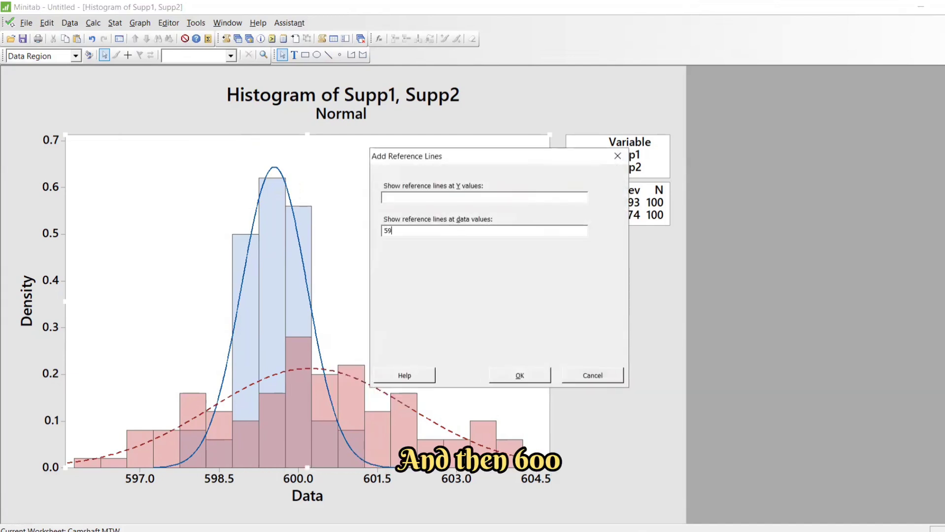
pyautogui.write('8 600 ')
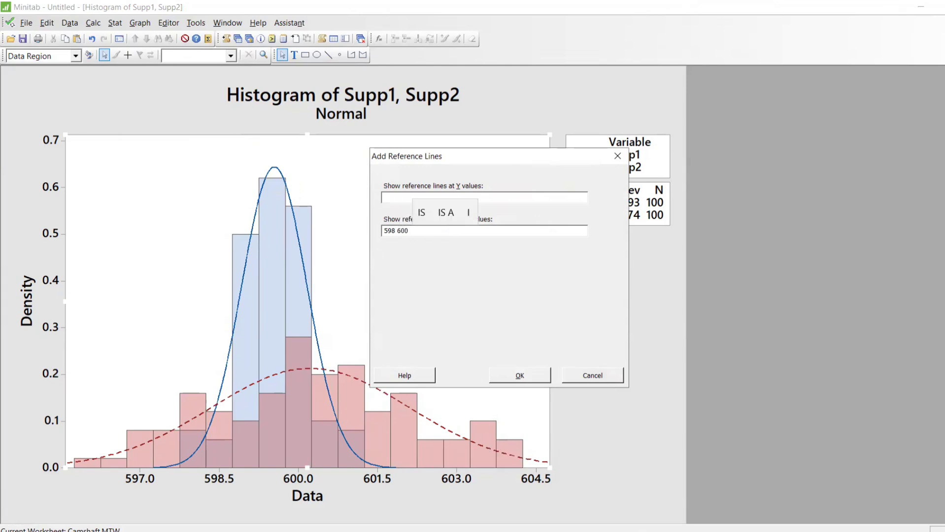
pyautogui.write('602')
pyautogui.press('Return')
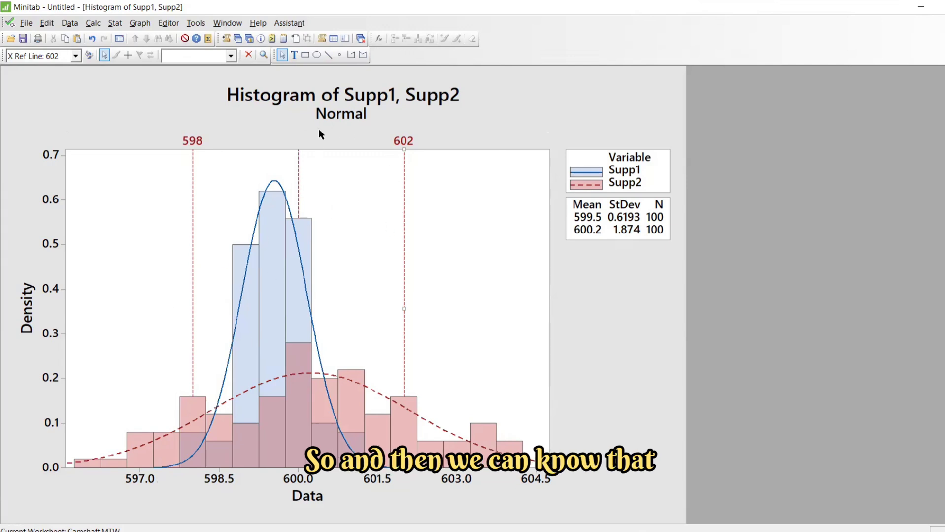
pyautogui.click(73, 266)
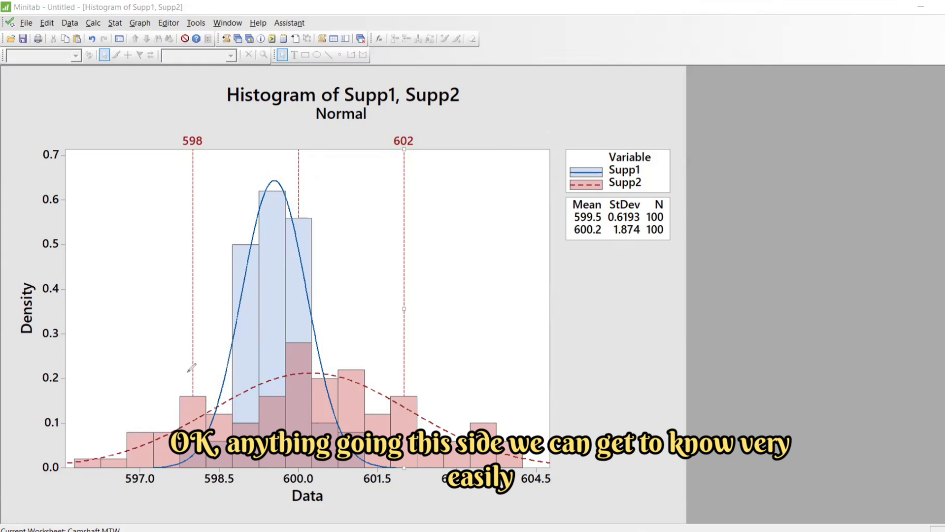
pyautogui.moveTo(182, 368)
pyautogui.mouseDown()
pyautogui.moveTo(118, 492)
pyautogui.moveTo(156, 364)
pyautogui.mouseUp()
pyautogui.moveTo(475, 381)
pyautogui.mouseDown()
pyautogui.moveTo(409, 468)
pyautogui.moveTo(591, 461)
pyautogui.moveTo(478, 376)
pyautogui.mouseUp()
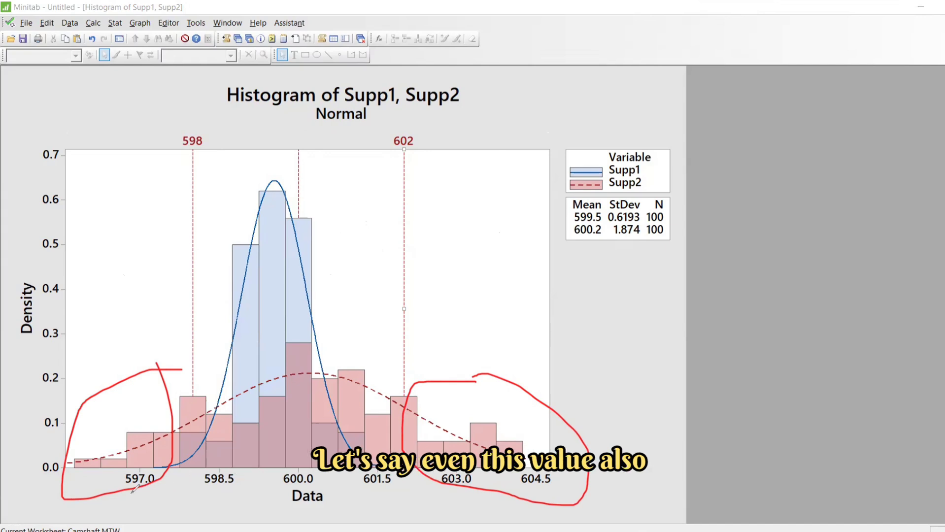
pyautogui.moveTo(131, 493)
pyautogui.mouseDown()
pyautogui.moveTo(272, 488)
pyautogui.moveTo(542, 503)
pyautogui.mouseUp()
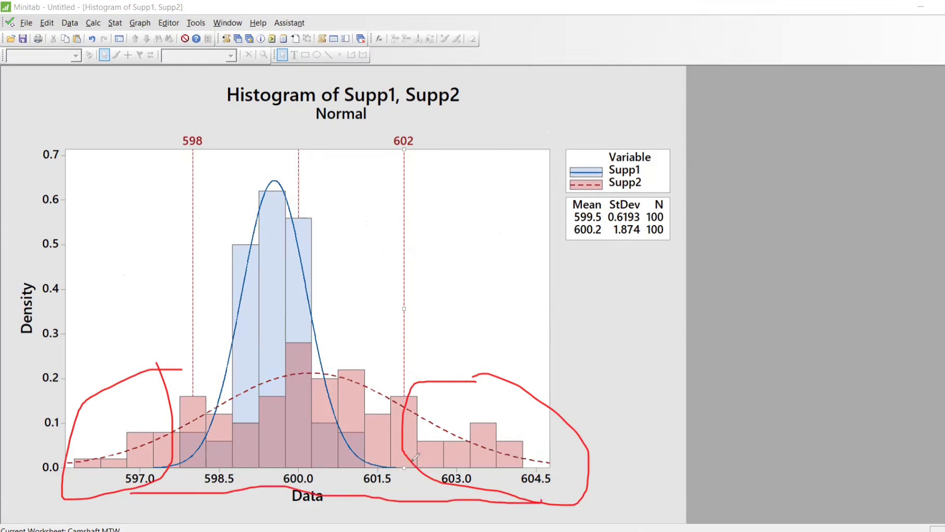
pyautogui.press('e')
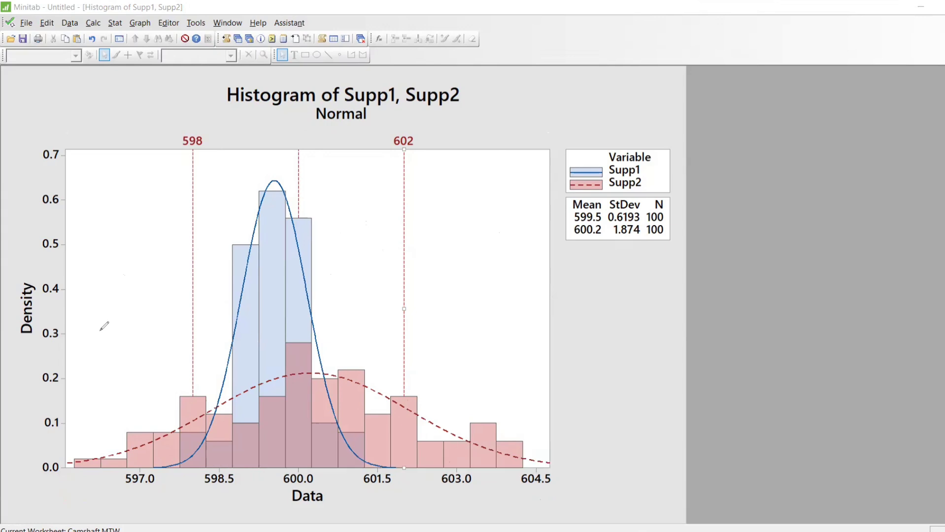
pyautogui.click(469, 247)
pyautogui.click(469, 248)
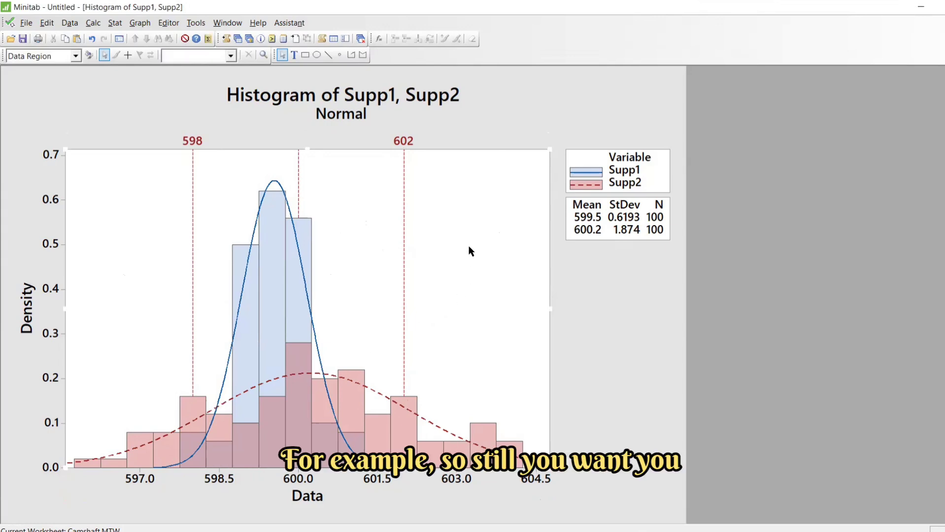
# Step: Reopen the histogram setup, try Percent as the Y-scale type, and look through the gridline, reference line and axis settings
pyautogui.hotkey('ctrl', 'e')
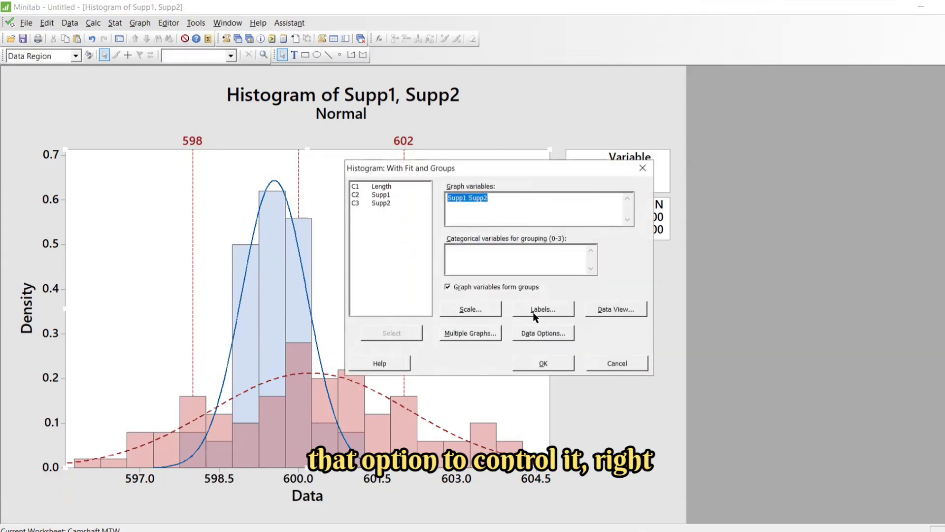
pyautogui.click(470, 310)
pyautogui.click(446, 175)
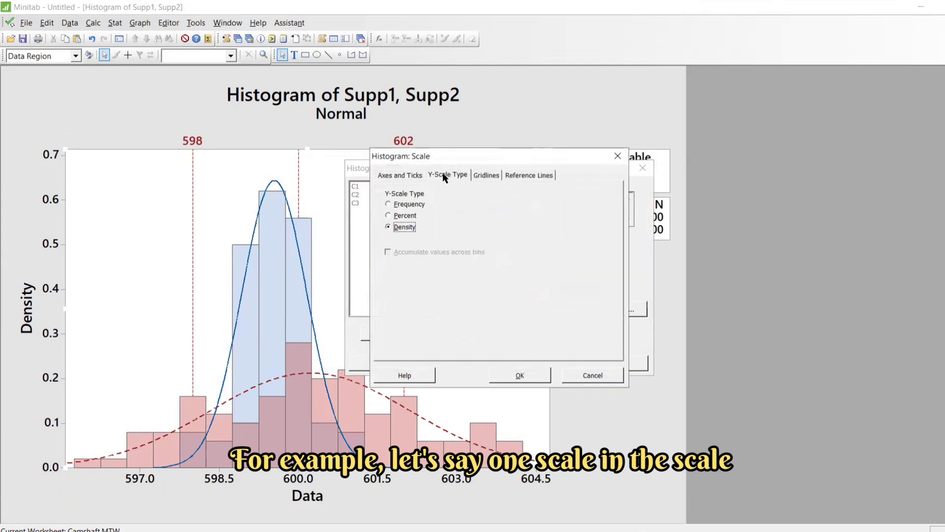
pyautogui.click(414, 216)
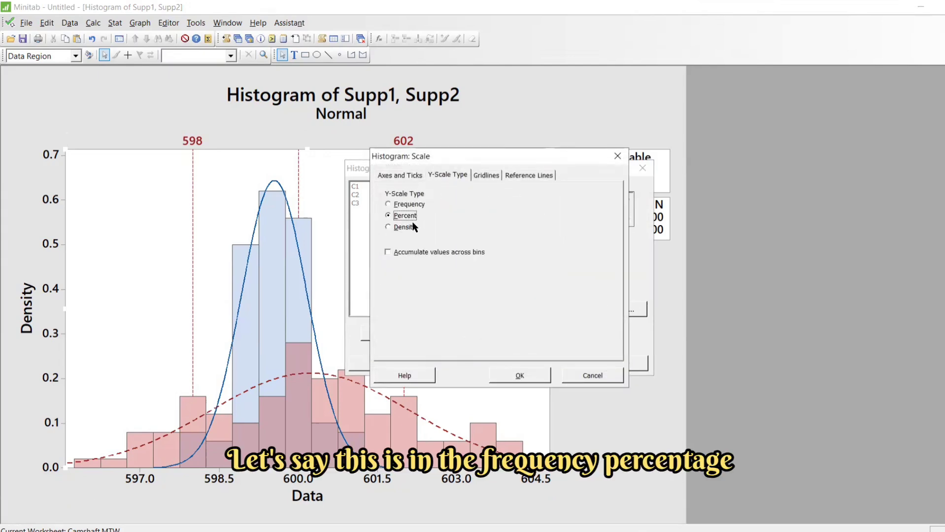
pyautogui.click(488, 175)
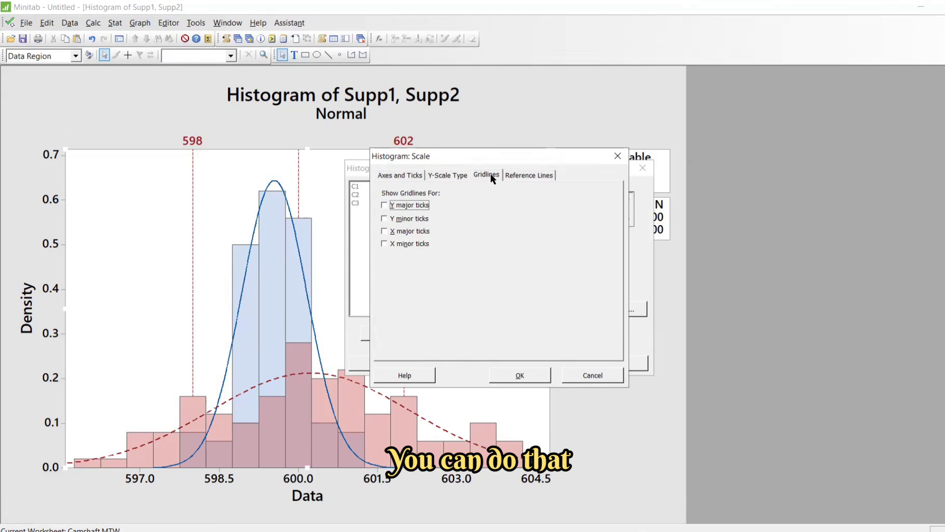
pyautogui.click(526, 176)
pyautogui.click(407, 176)
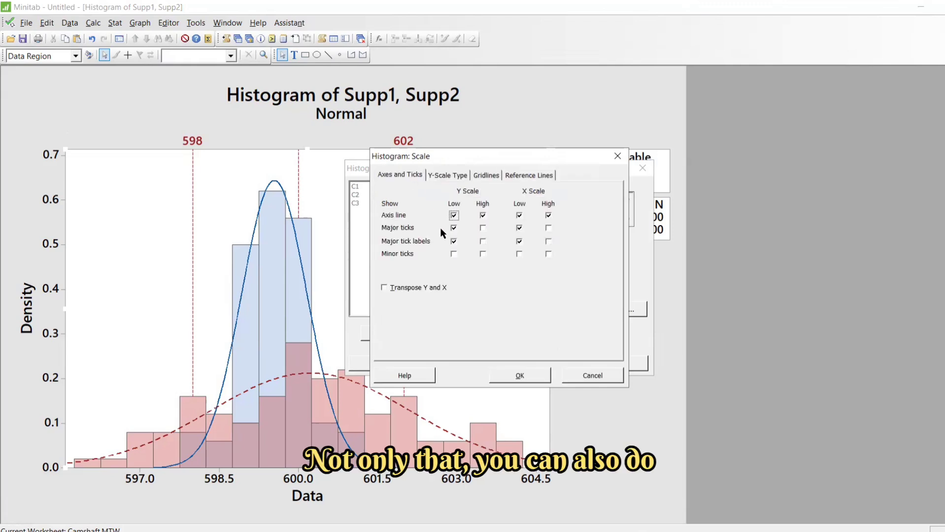
pyautogui.click(535, 372)
# Step: Examine the histogram's Multiple Graphs and Data Options settings, and close the setup without creating a new graph
pyautogui.click(472, 332)
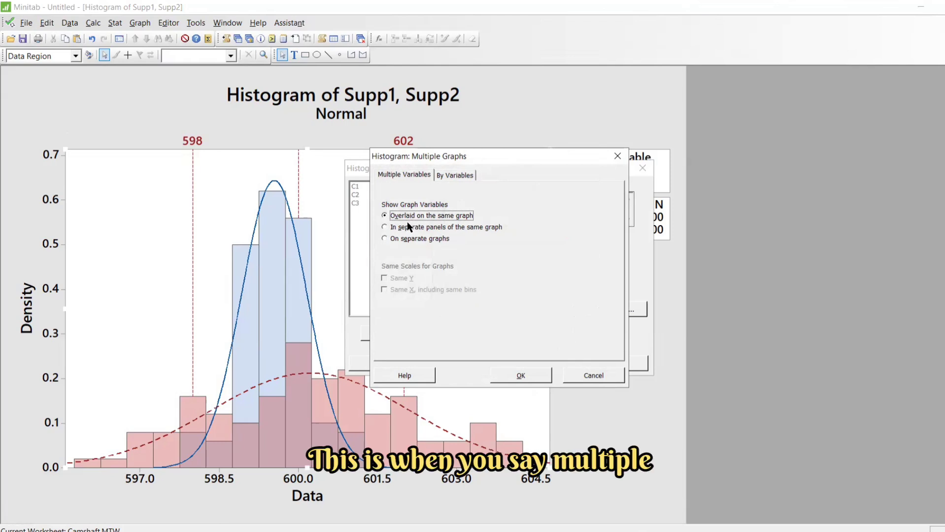
pyautogui.click(454, 175)
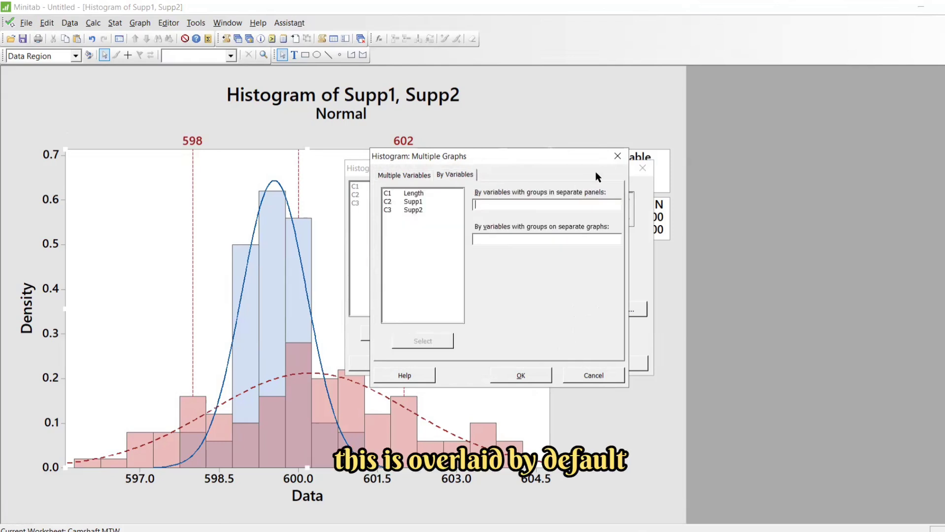
pyautogui.click(617, 156)
pyautogui.click(526, 338)
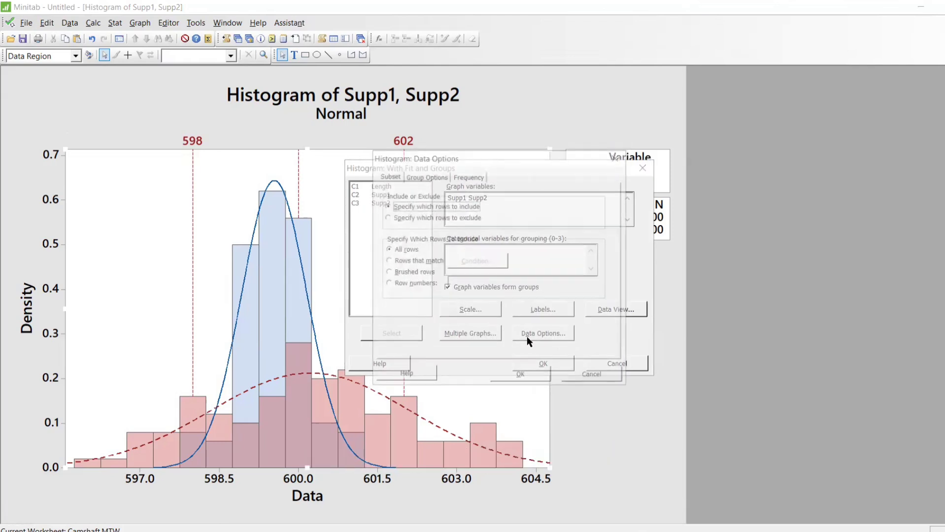
pyautogui.click(433, 177)
pyautogui.click(465, 175)
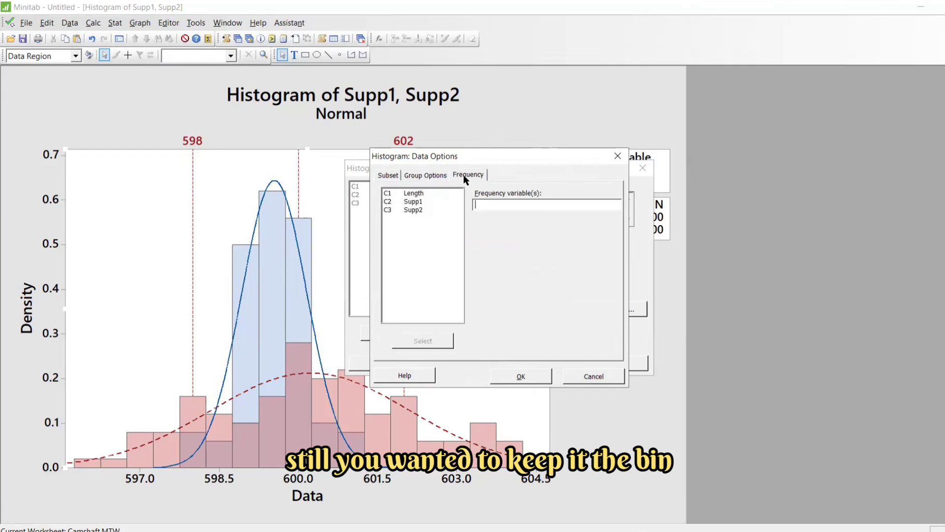
pyautogui.click(617, 156)
pyautogui.click(642, 168)
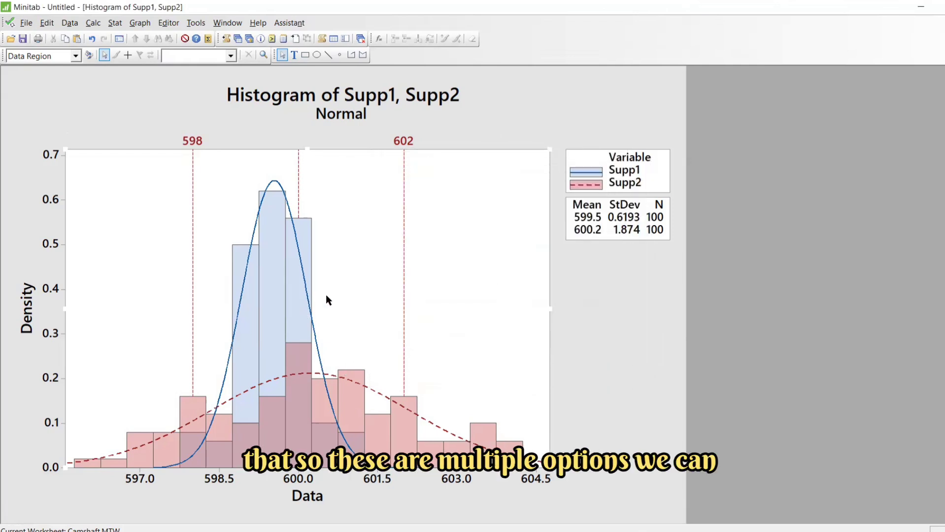